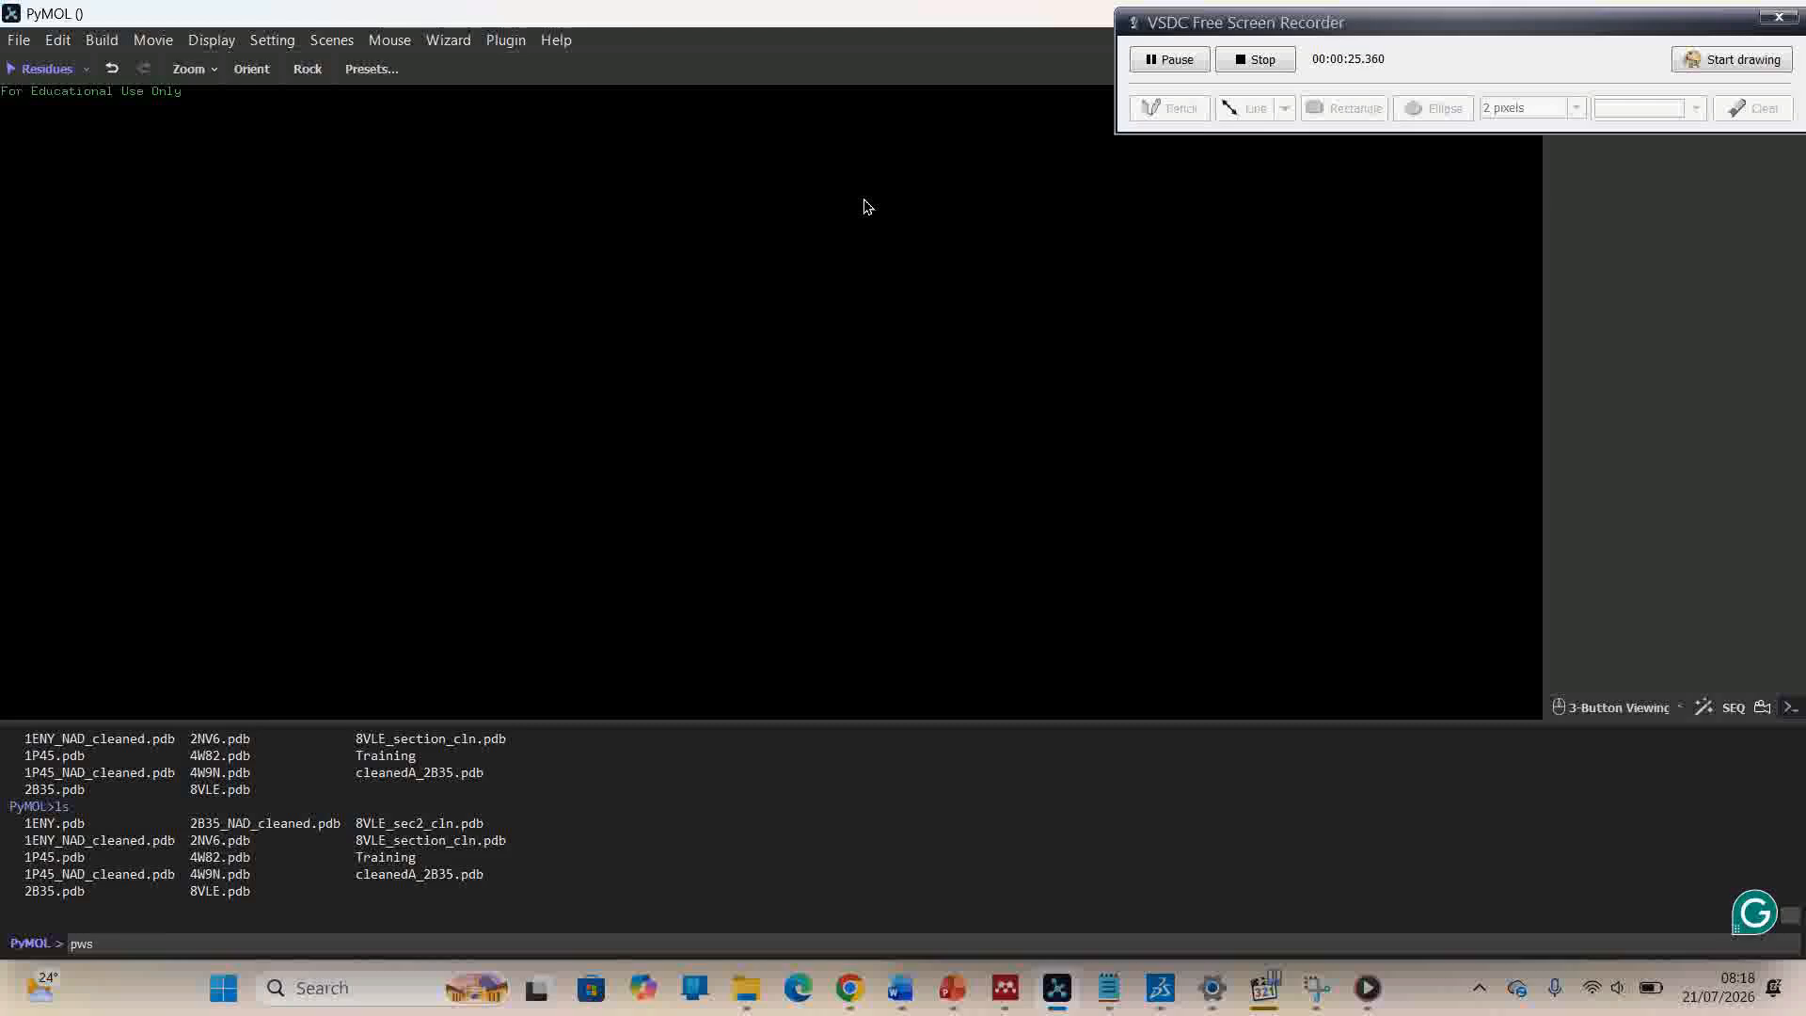
# - Check the current working directory, change into its Training subfolder and list the files there
pyautogui.press('Return')
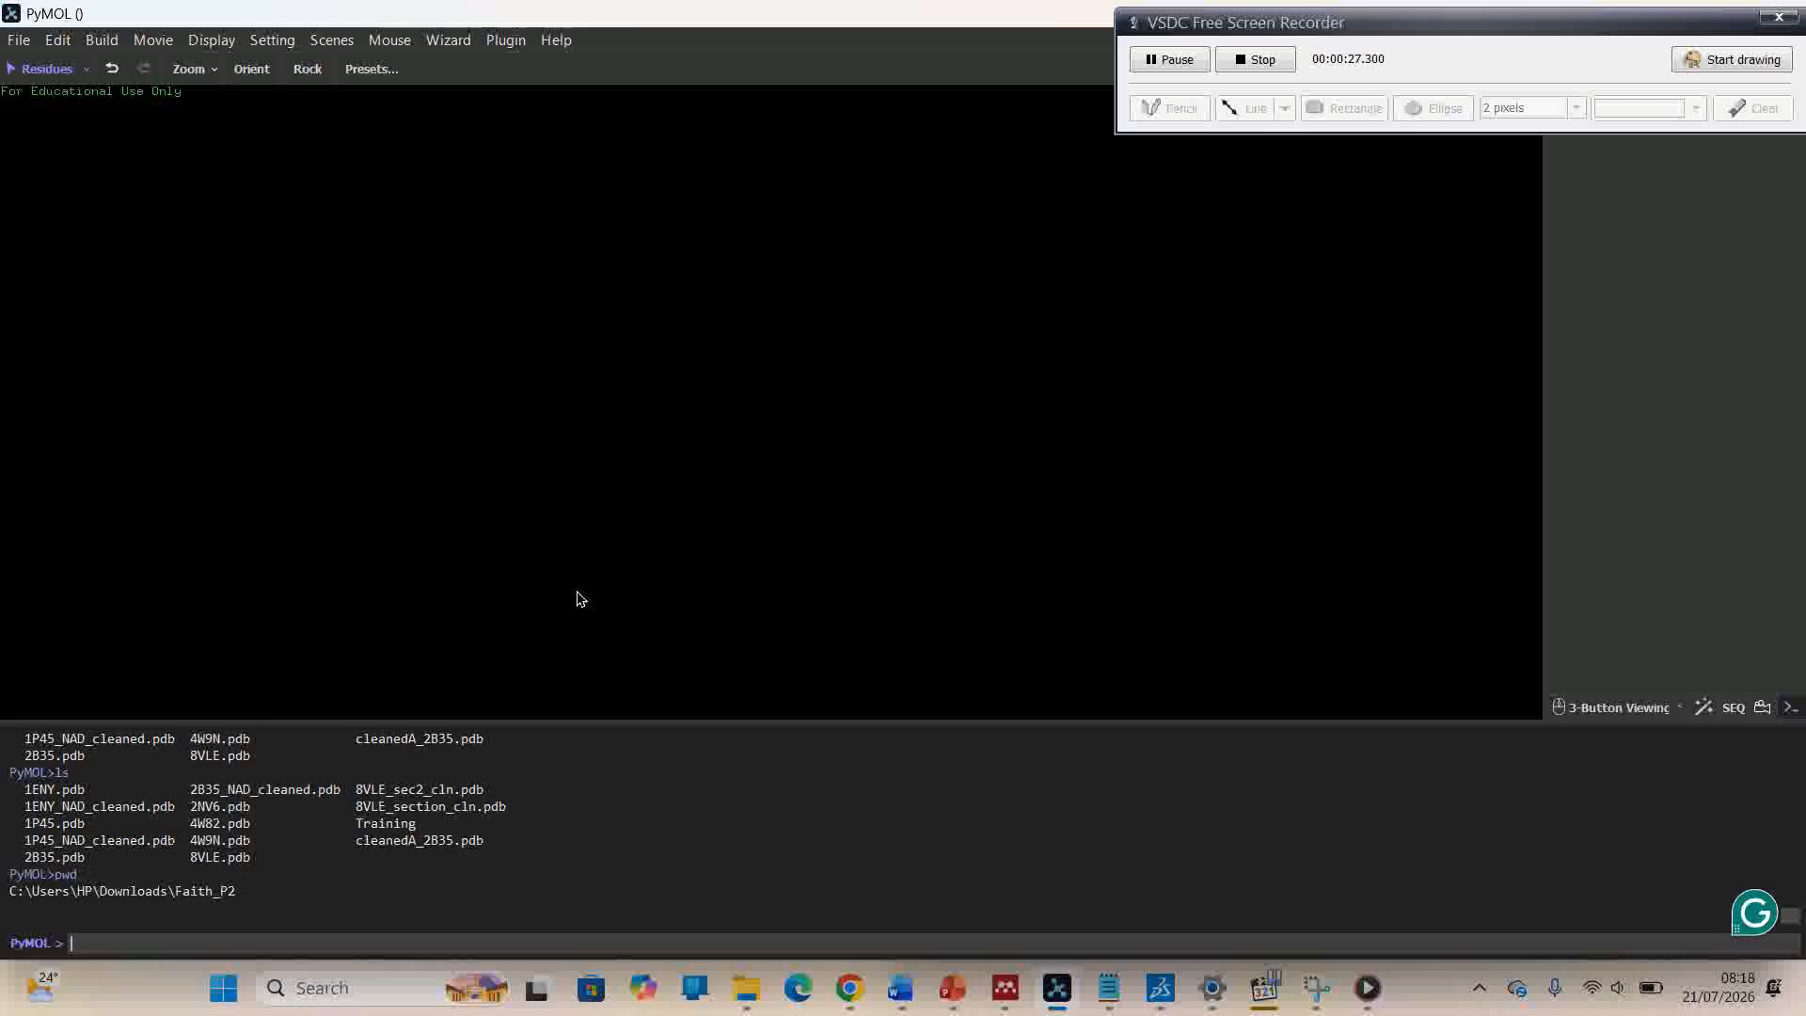
pyautogui.write('cd')
pyautogui.write('C:\\Users\\HP\\Downloads\\Faith_P2\\Training')
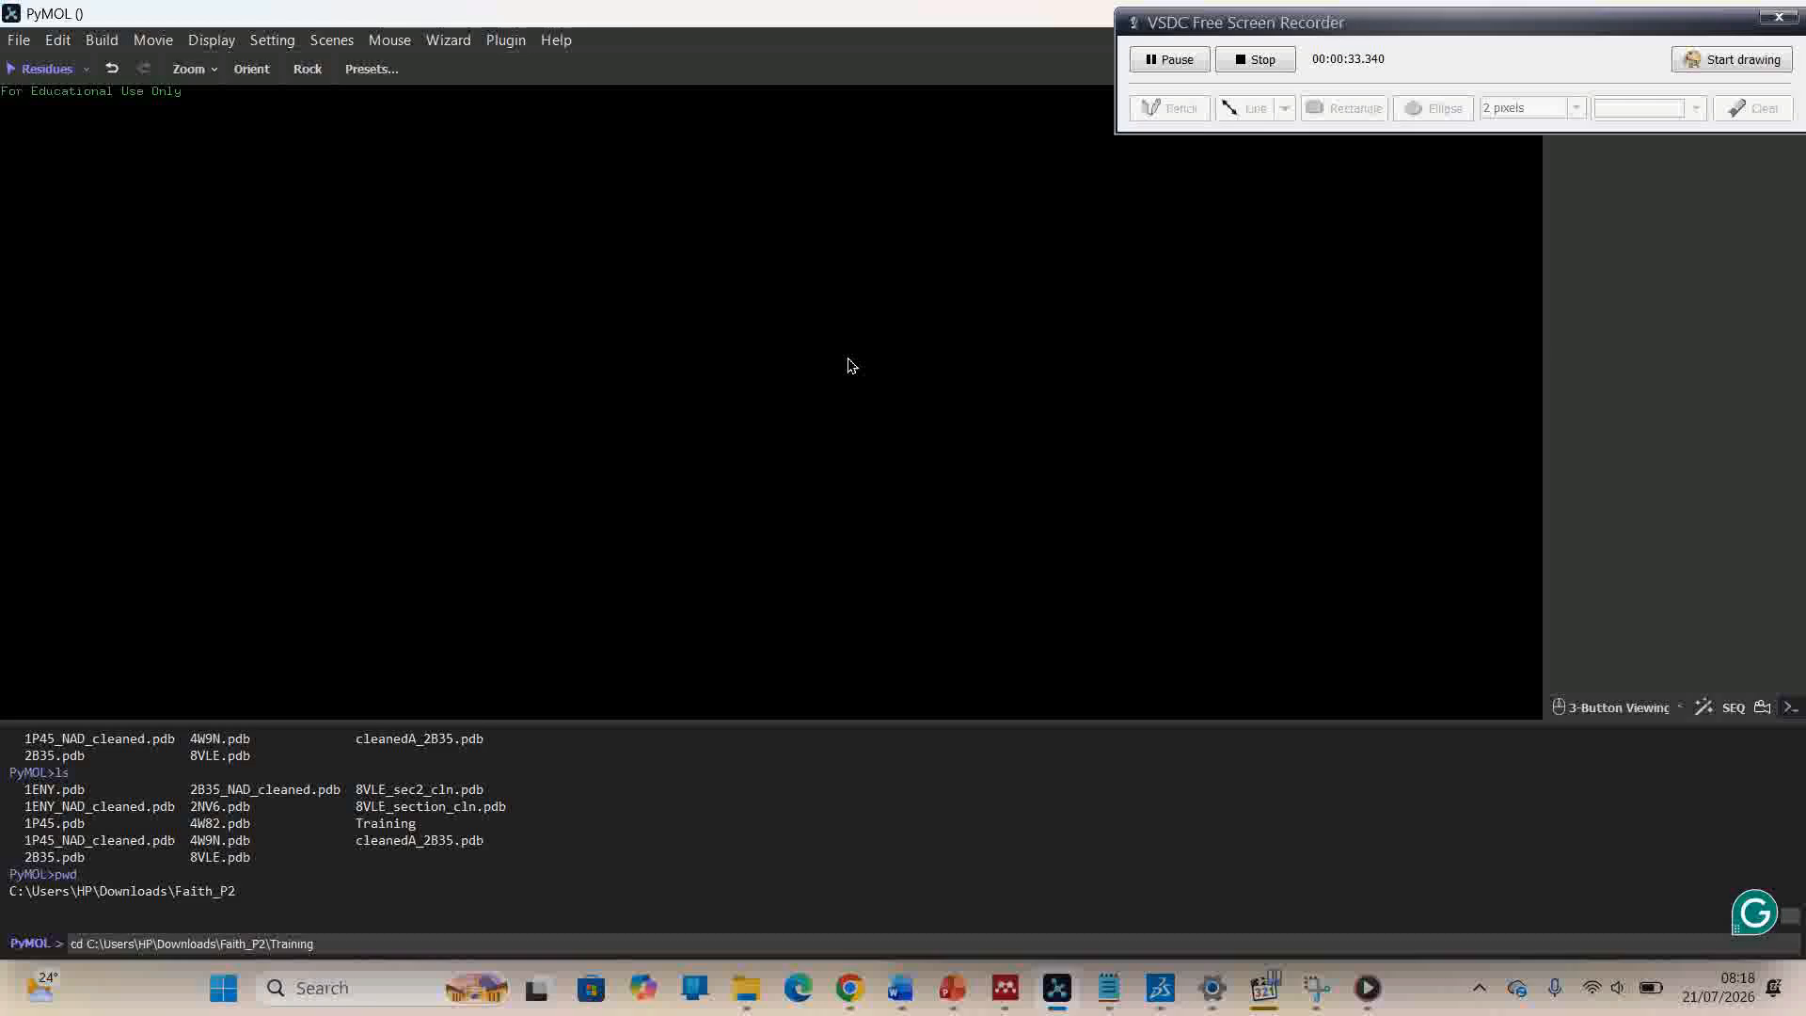
pyautogui.press('Return')
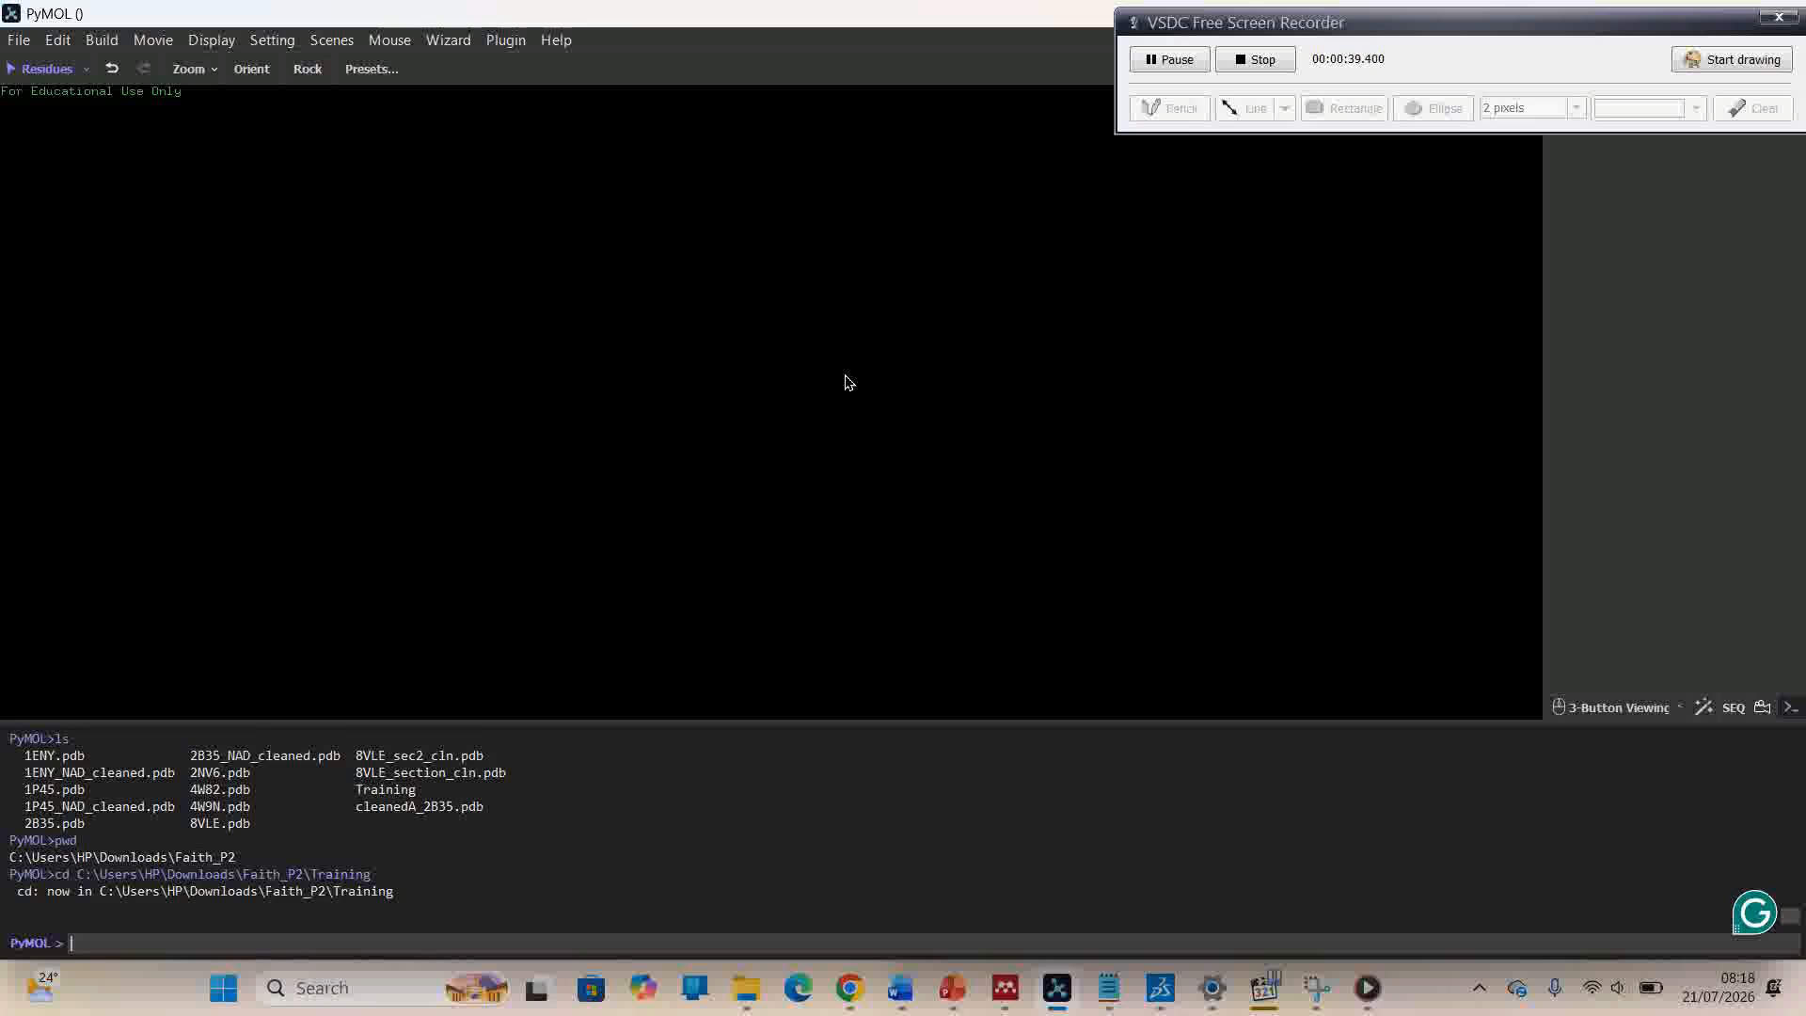
pyautogui.write('ls')
pyautogui.press('Return')
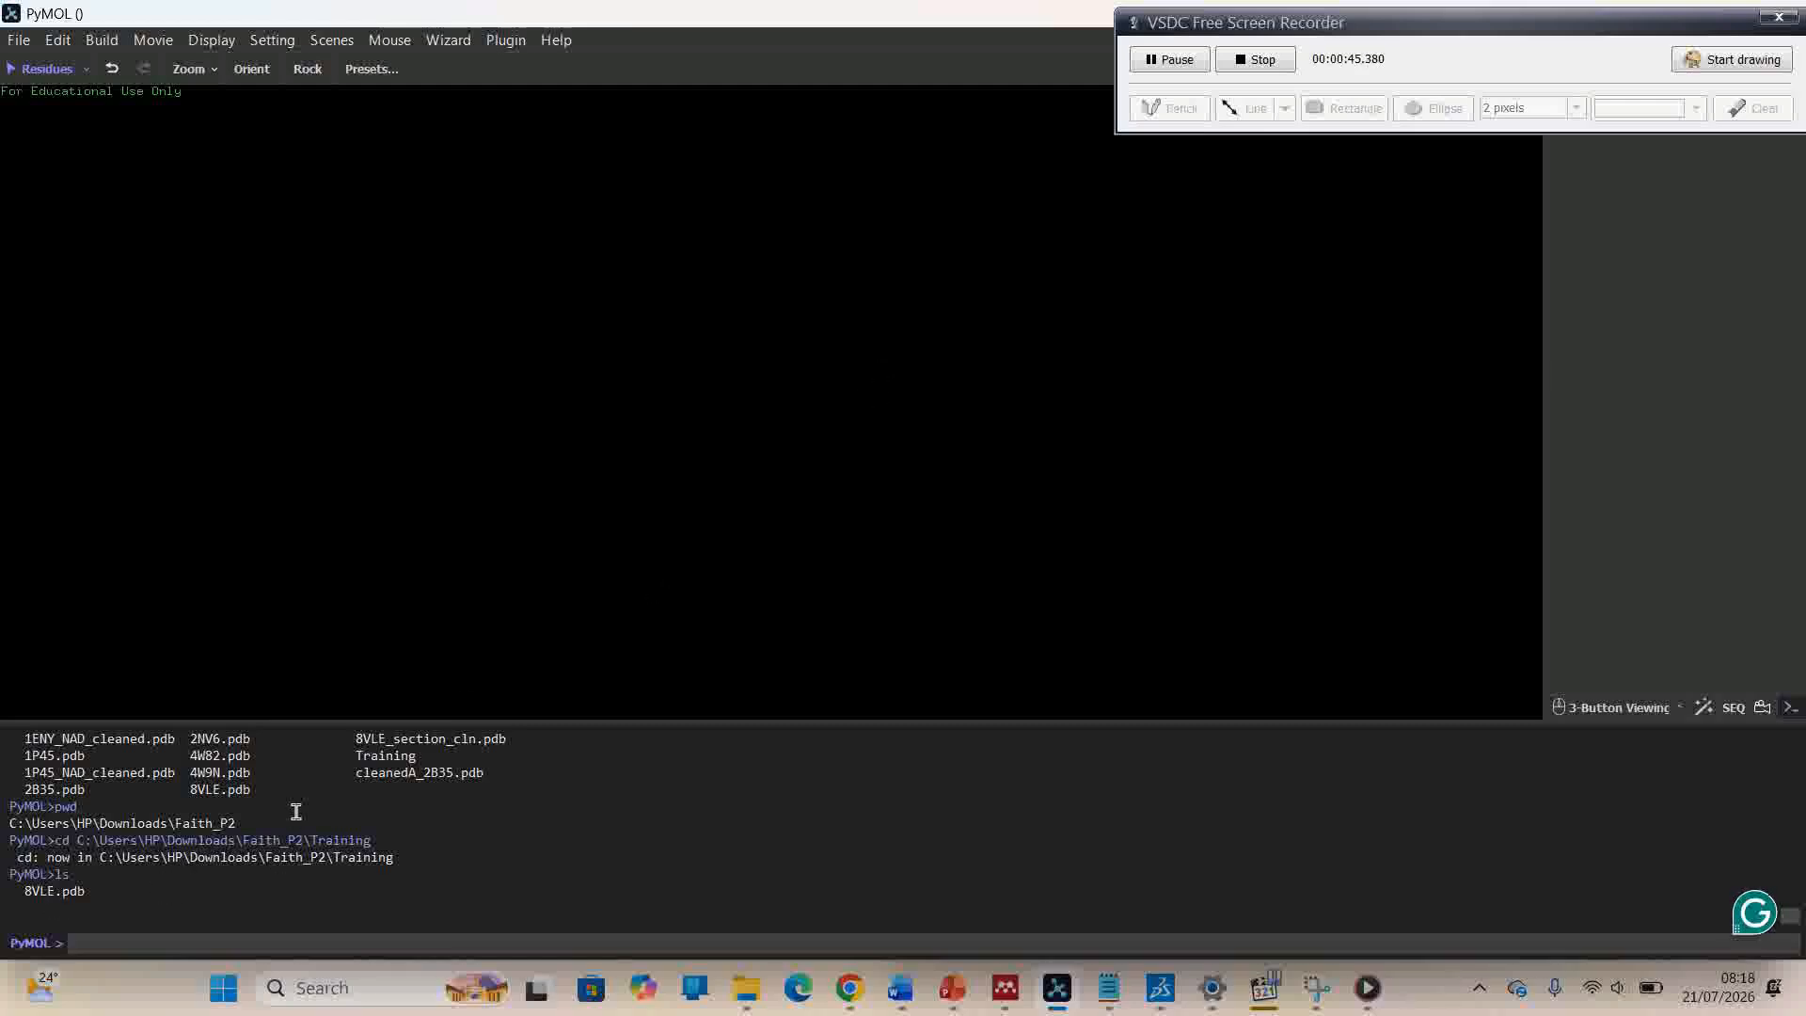
# - Load the structure file 8VLE.pdb from the working directory
pyautogui.write('load')
pyautogui.moveTo(86, 891); pyautogui.dragTo(21, 891)
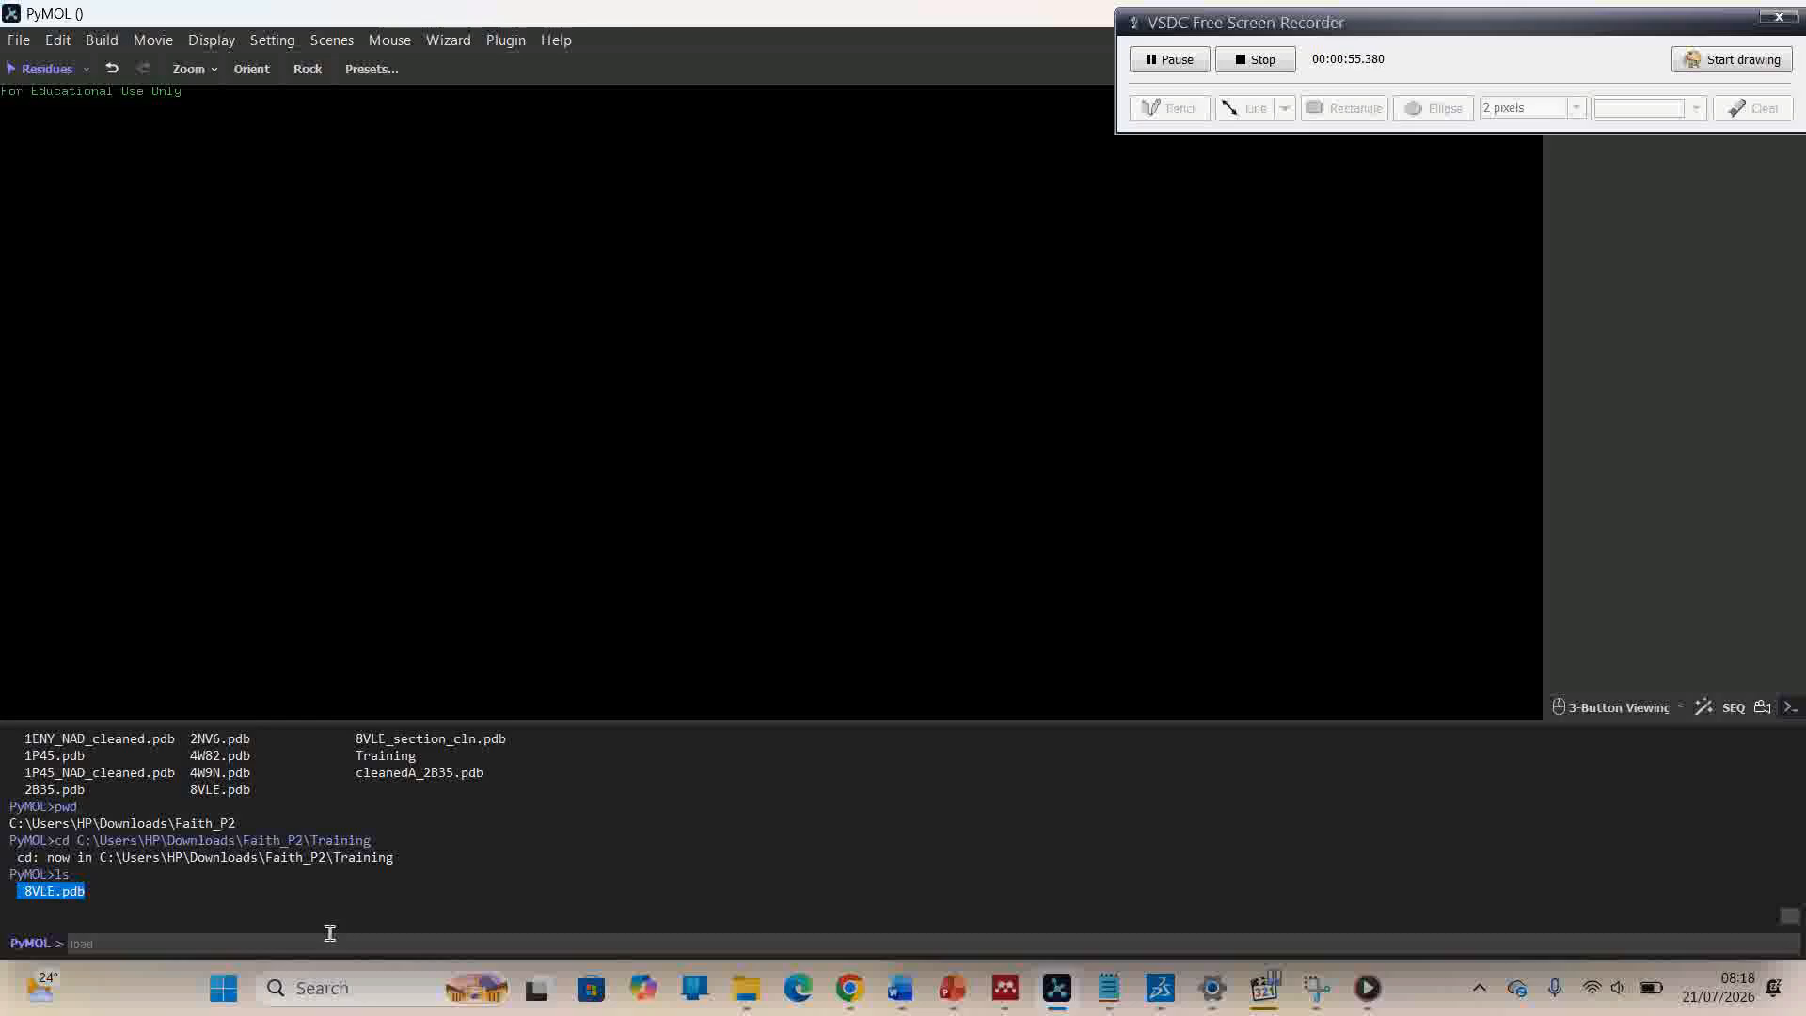
pyautogui.click(235, 941)
pyautogui.write('8VLE.pdb')
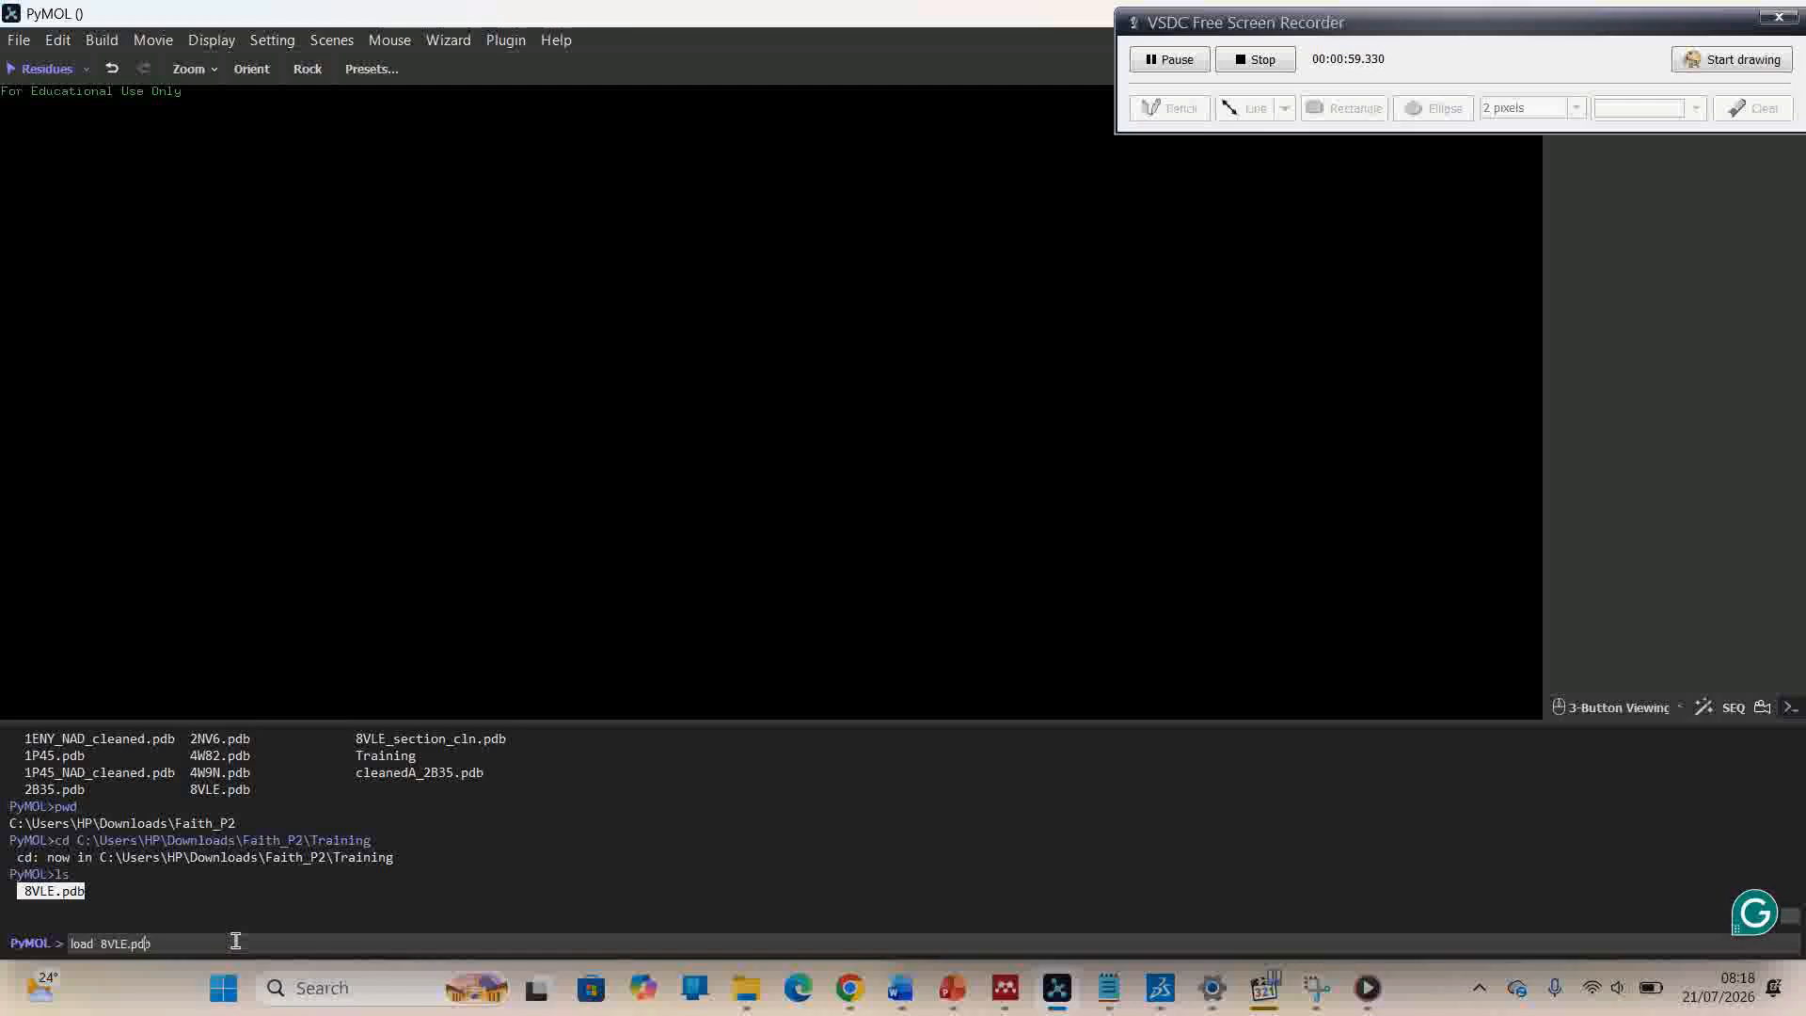
pyautogui.press('Left')
pyautogui.press('Left')
pyautogui.press('Left')
pyautogui.press('Left')
pyautogui.press('Return')
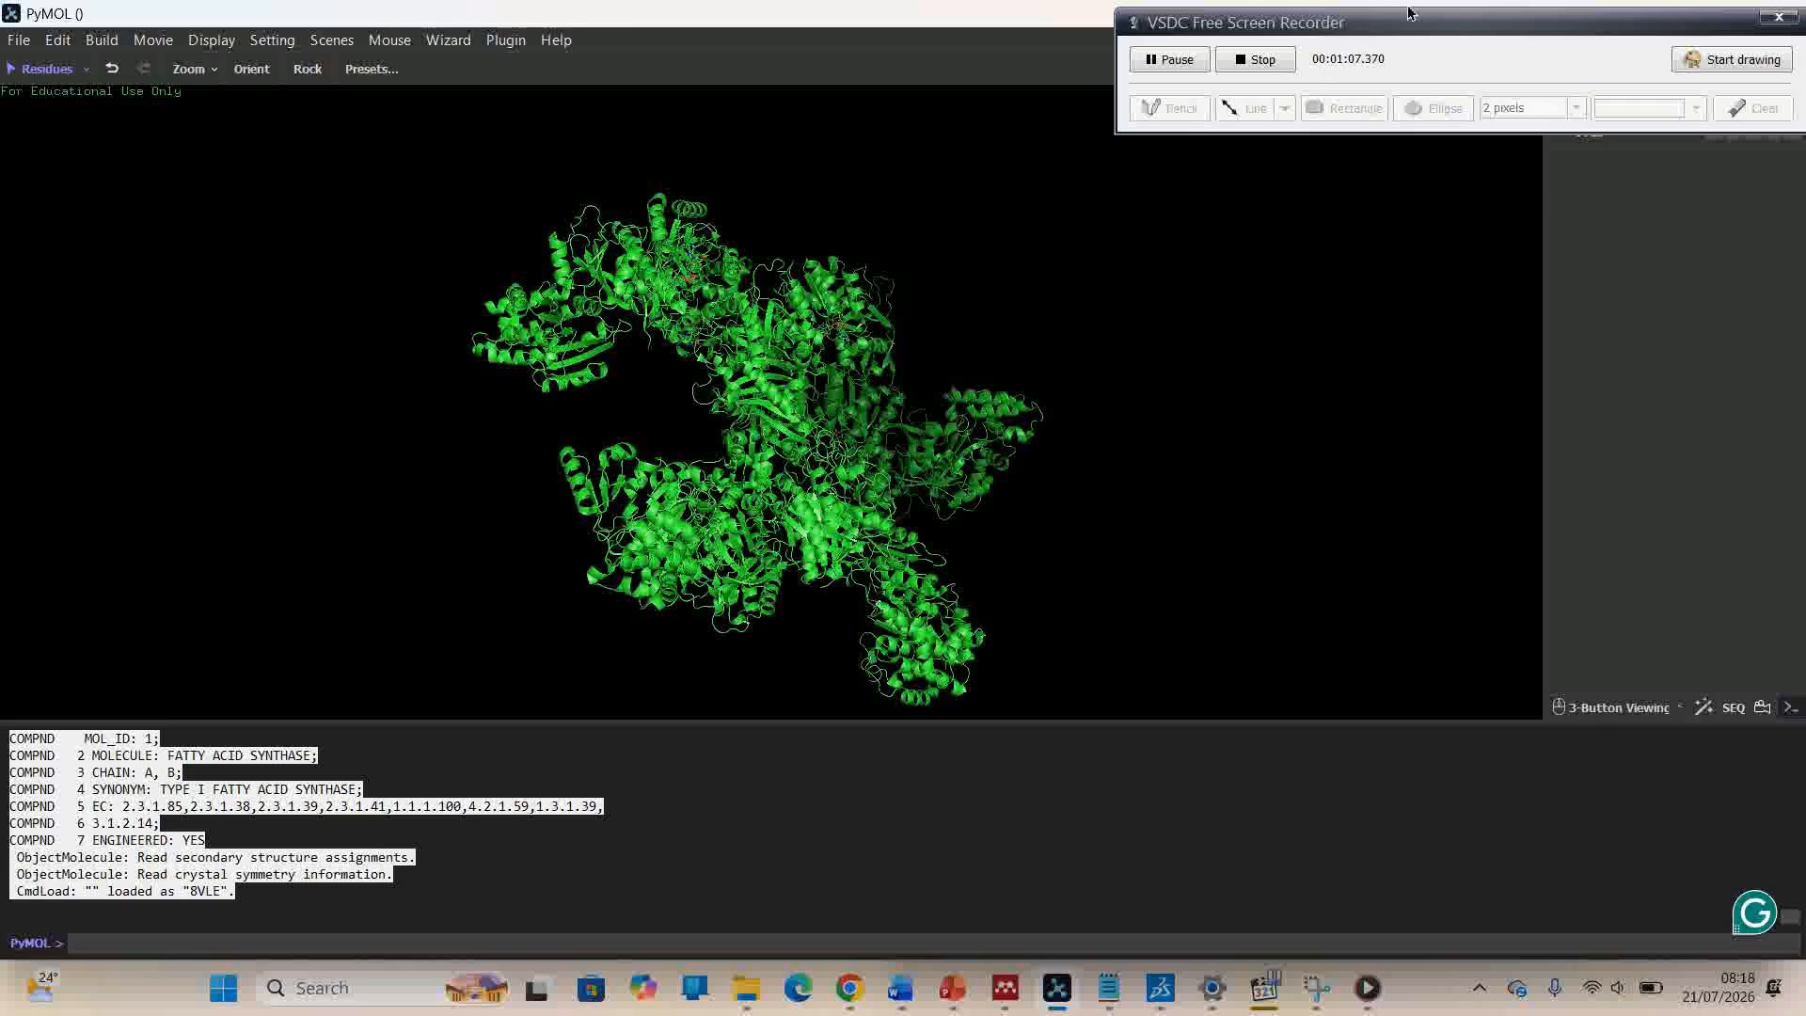
# - Move the screen recorder window clear of the object list and turn on the residue sequence display
pyautogui.click(1423, 33)
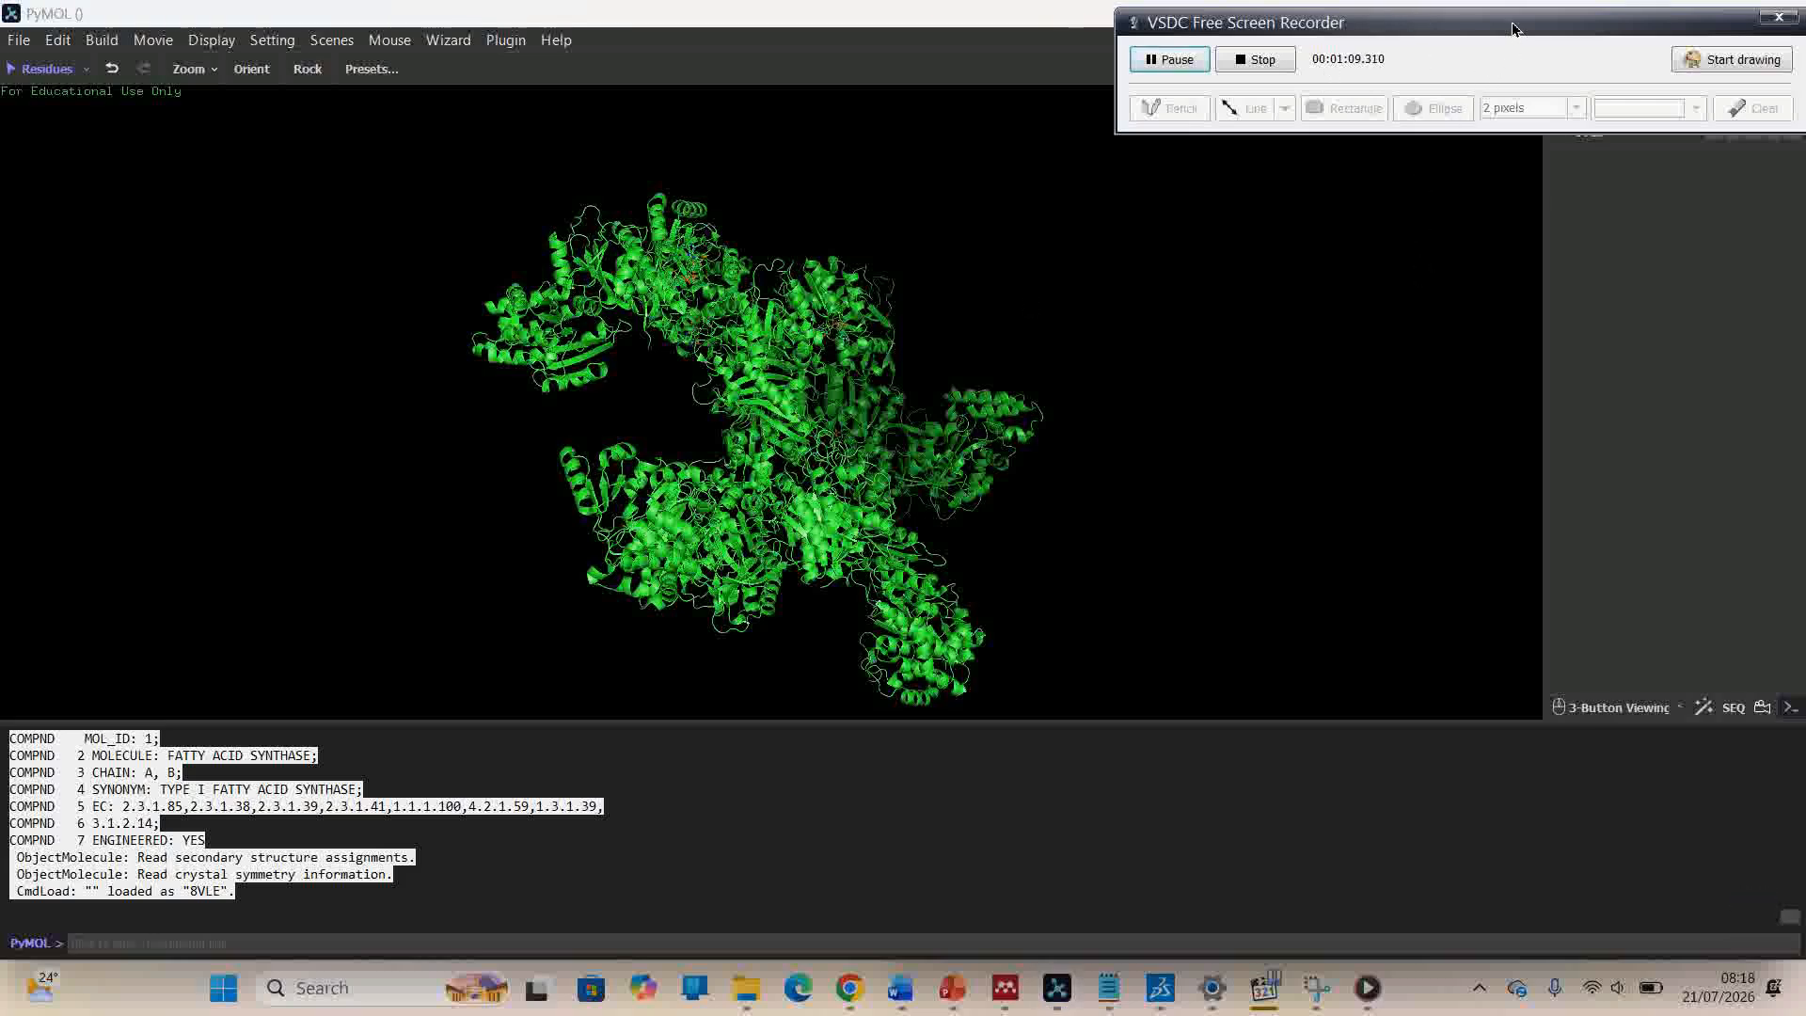
pyautogui.moveTo(1525, 37); pyautogui.dragTo(1520, 913)
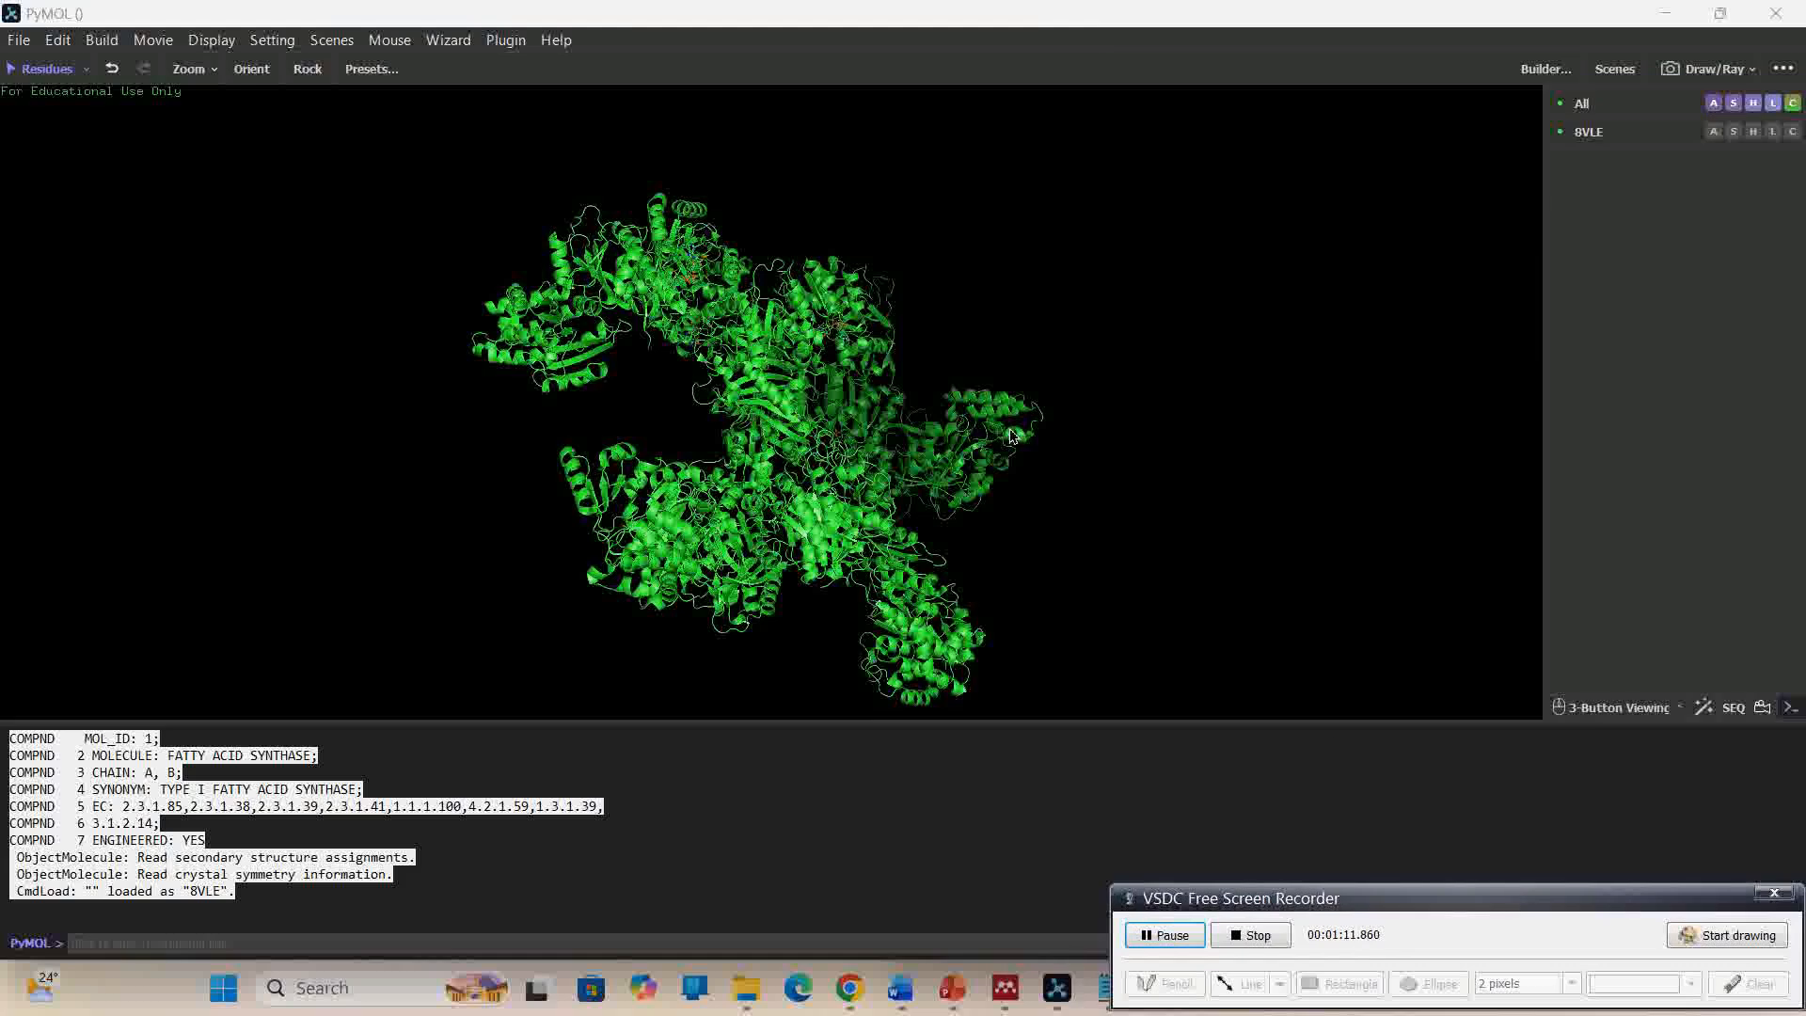
pyautogui.click(211, 40)
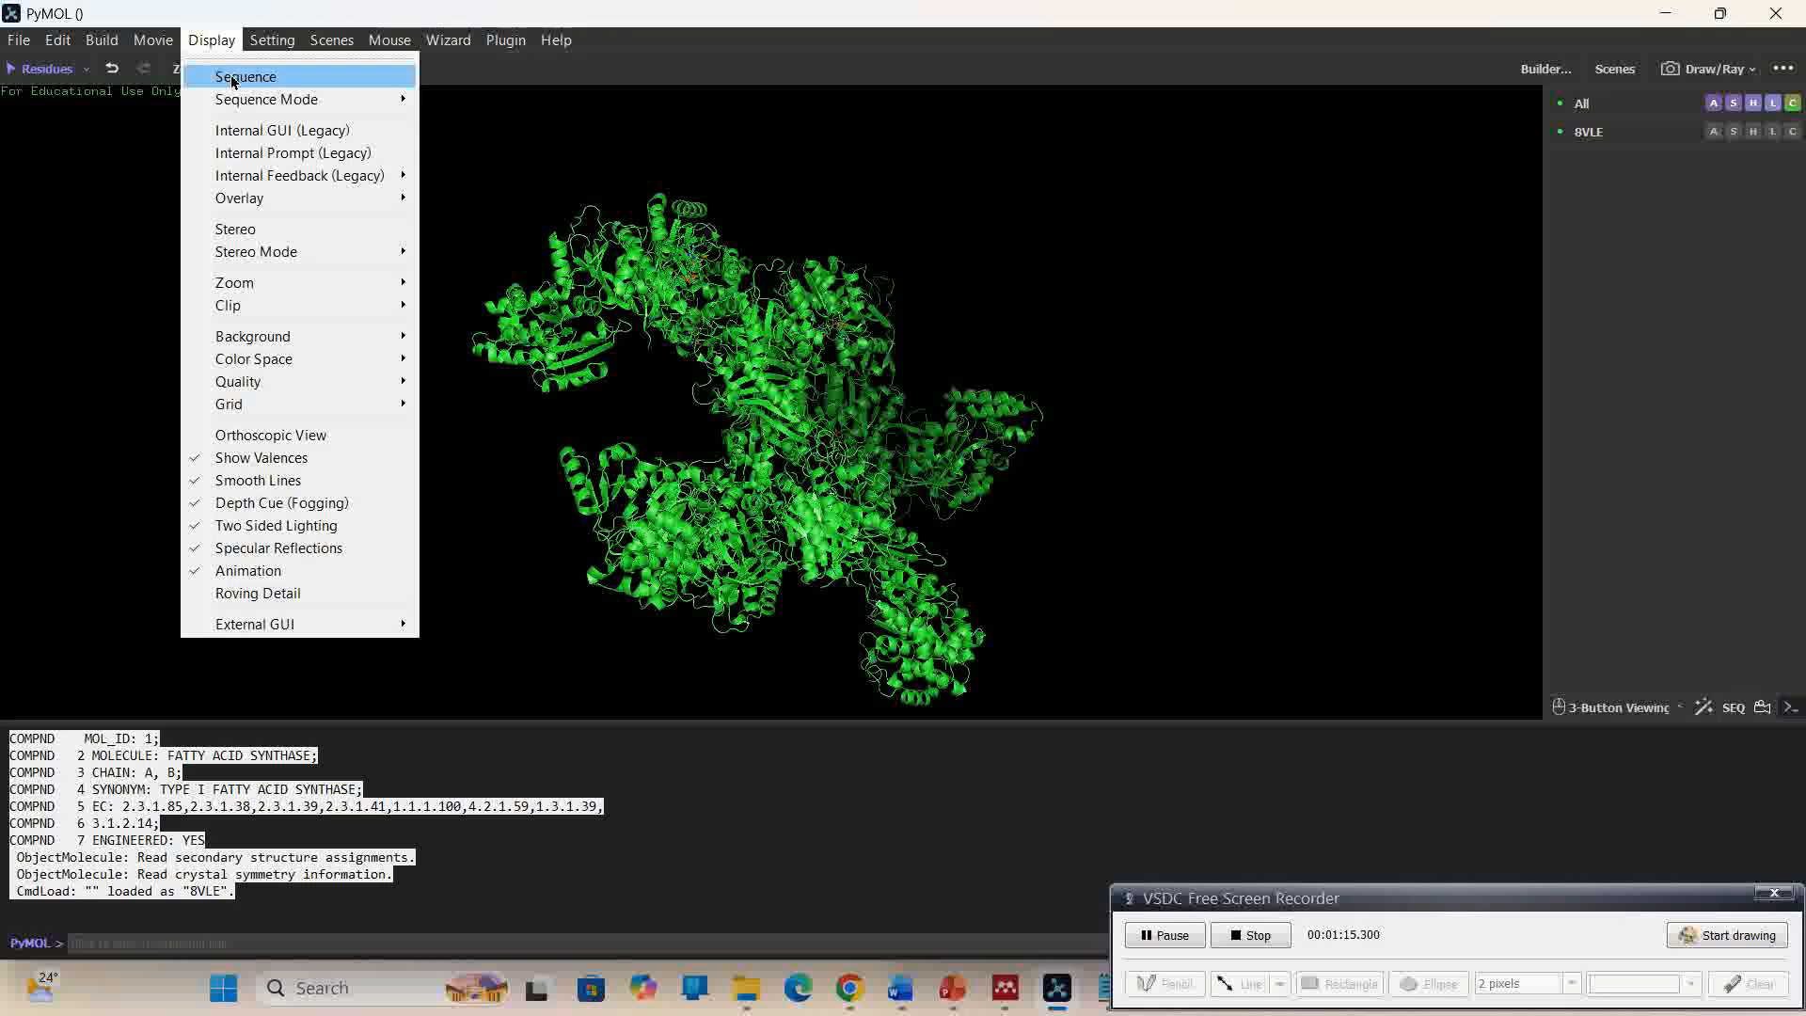
pyautogui.click(233, 78)
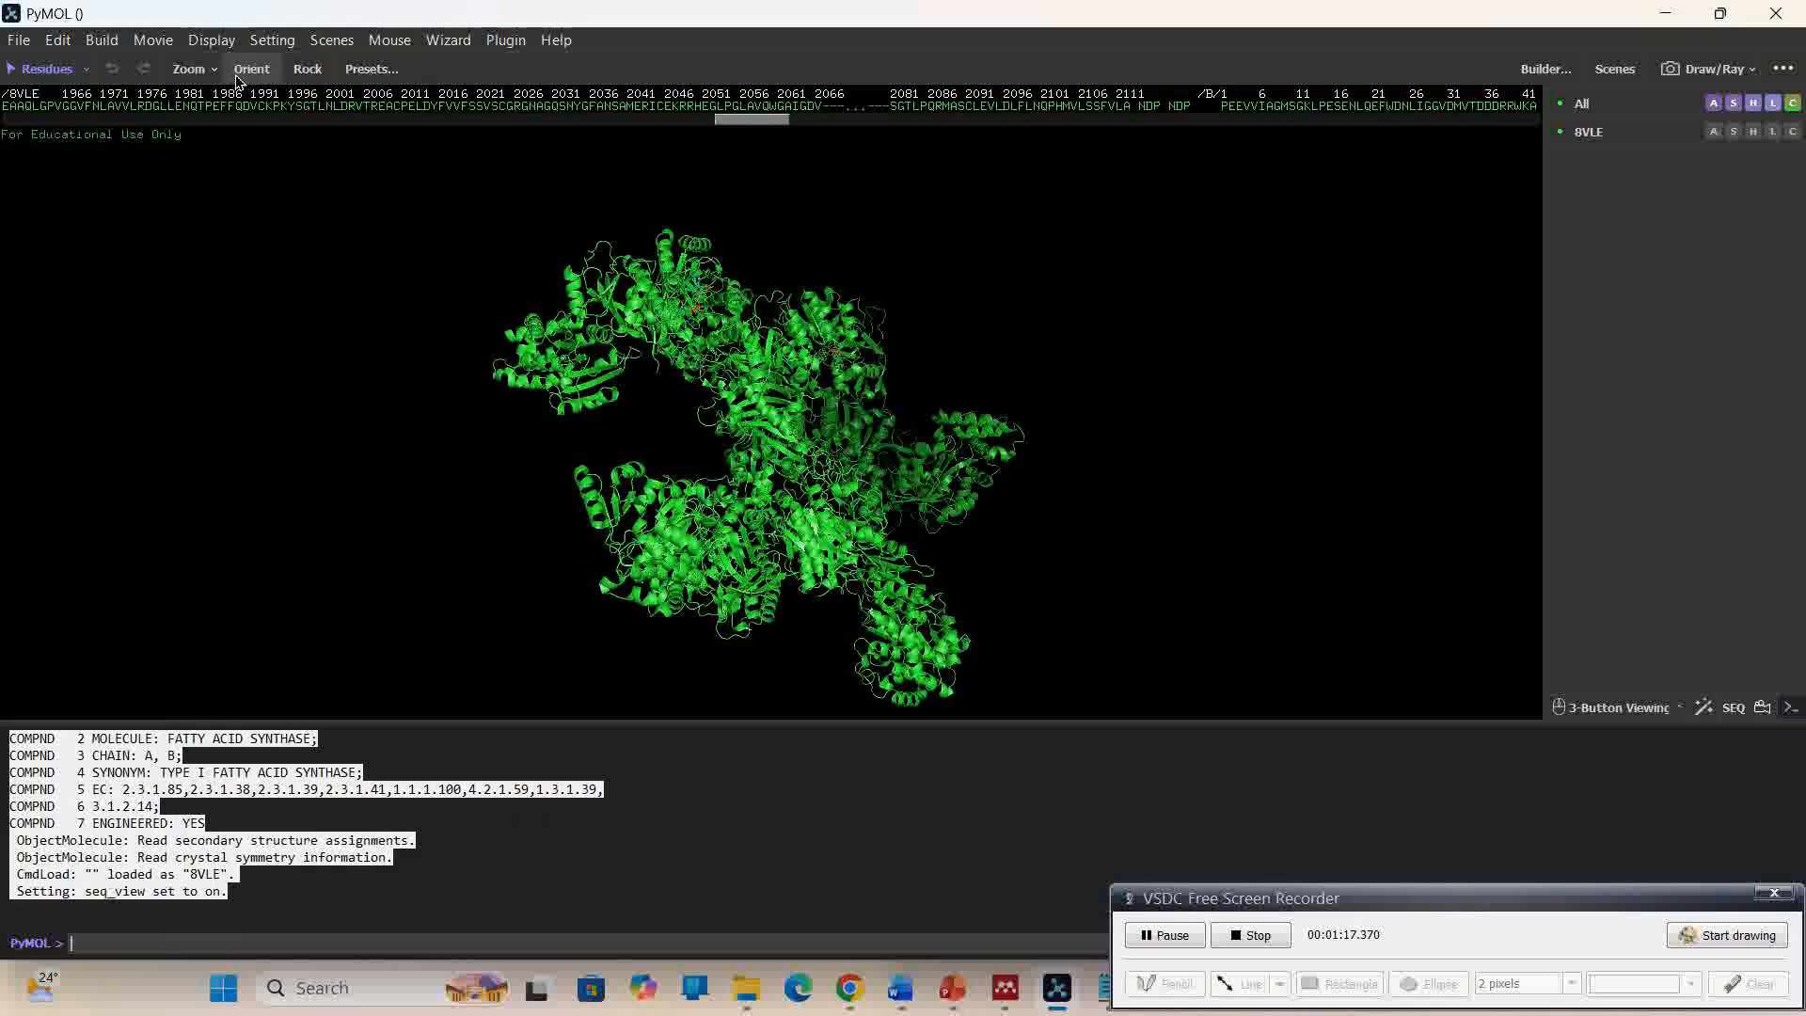
# - Select both NDP ligands listed at the end of chain A in the 8VLE sequence
pyautogui.moveTo(737, 120); pyautogui.dragTo(14, 218)
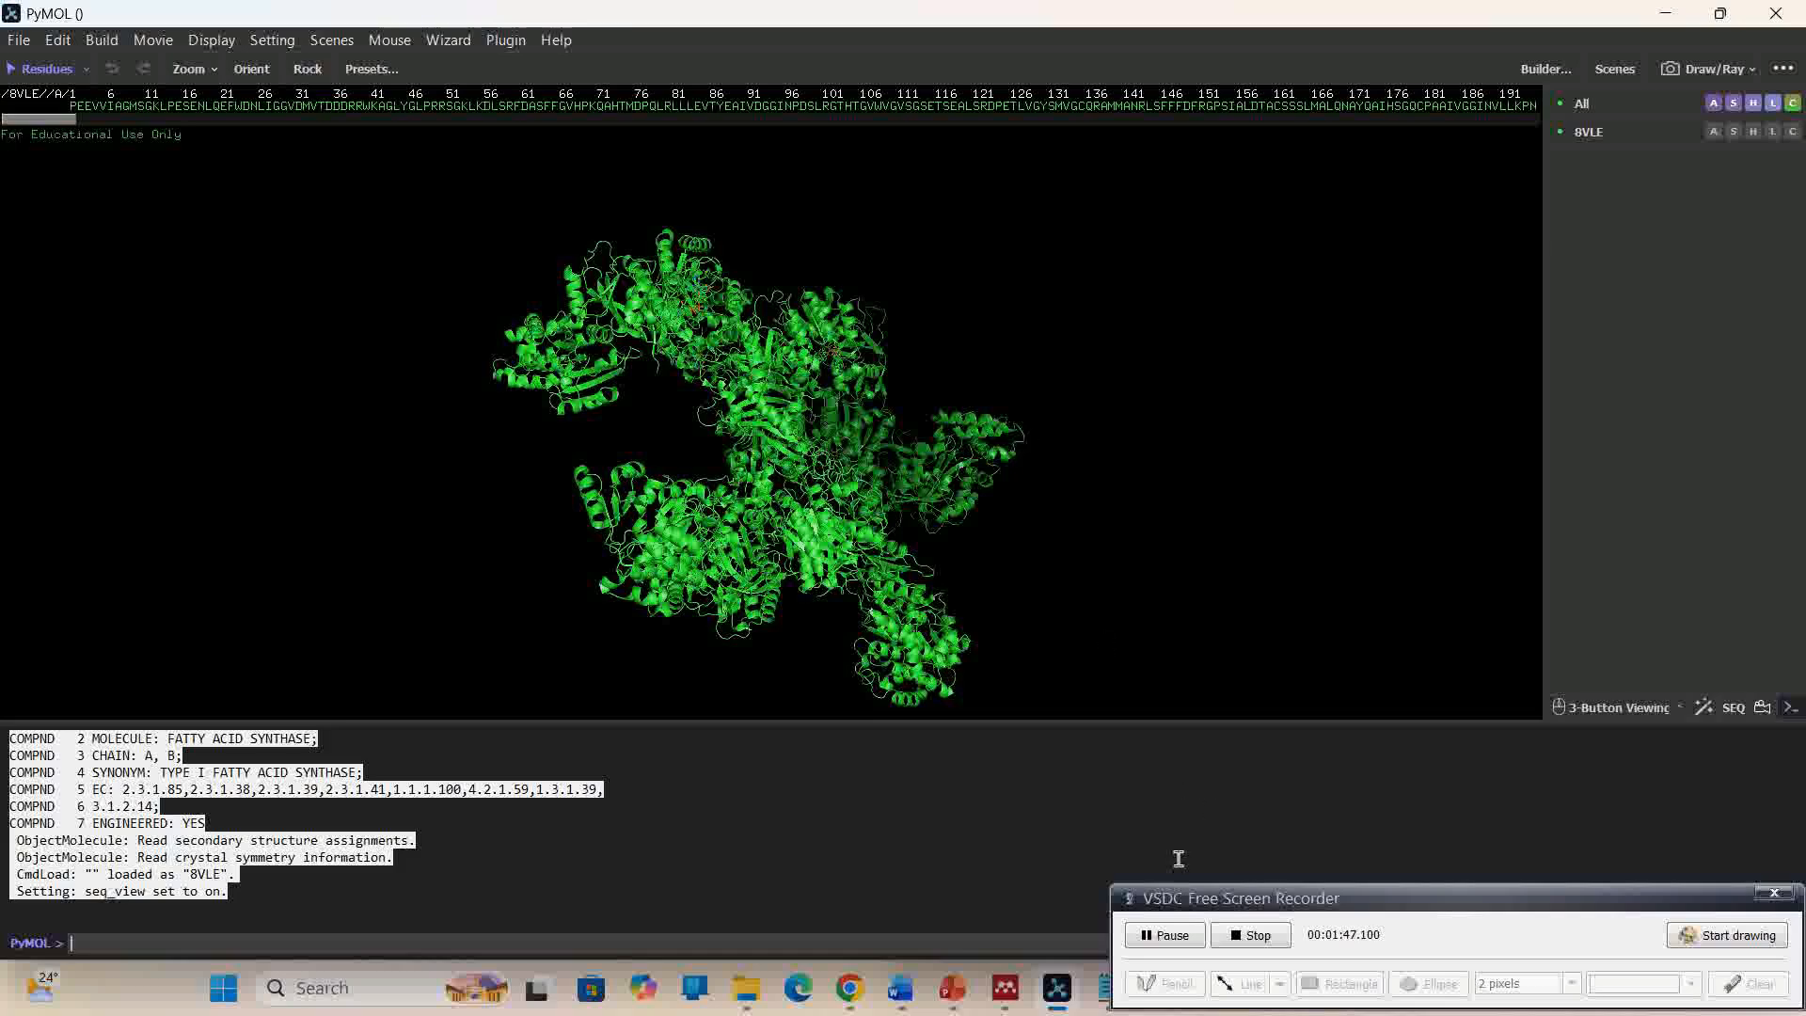
pyautogui.moveTo(1170, 935); pyautogui.dragTo(1163, 926)
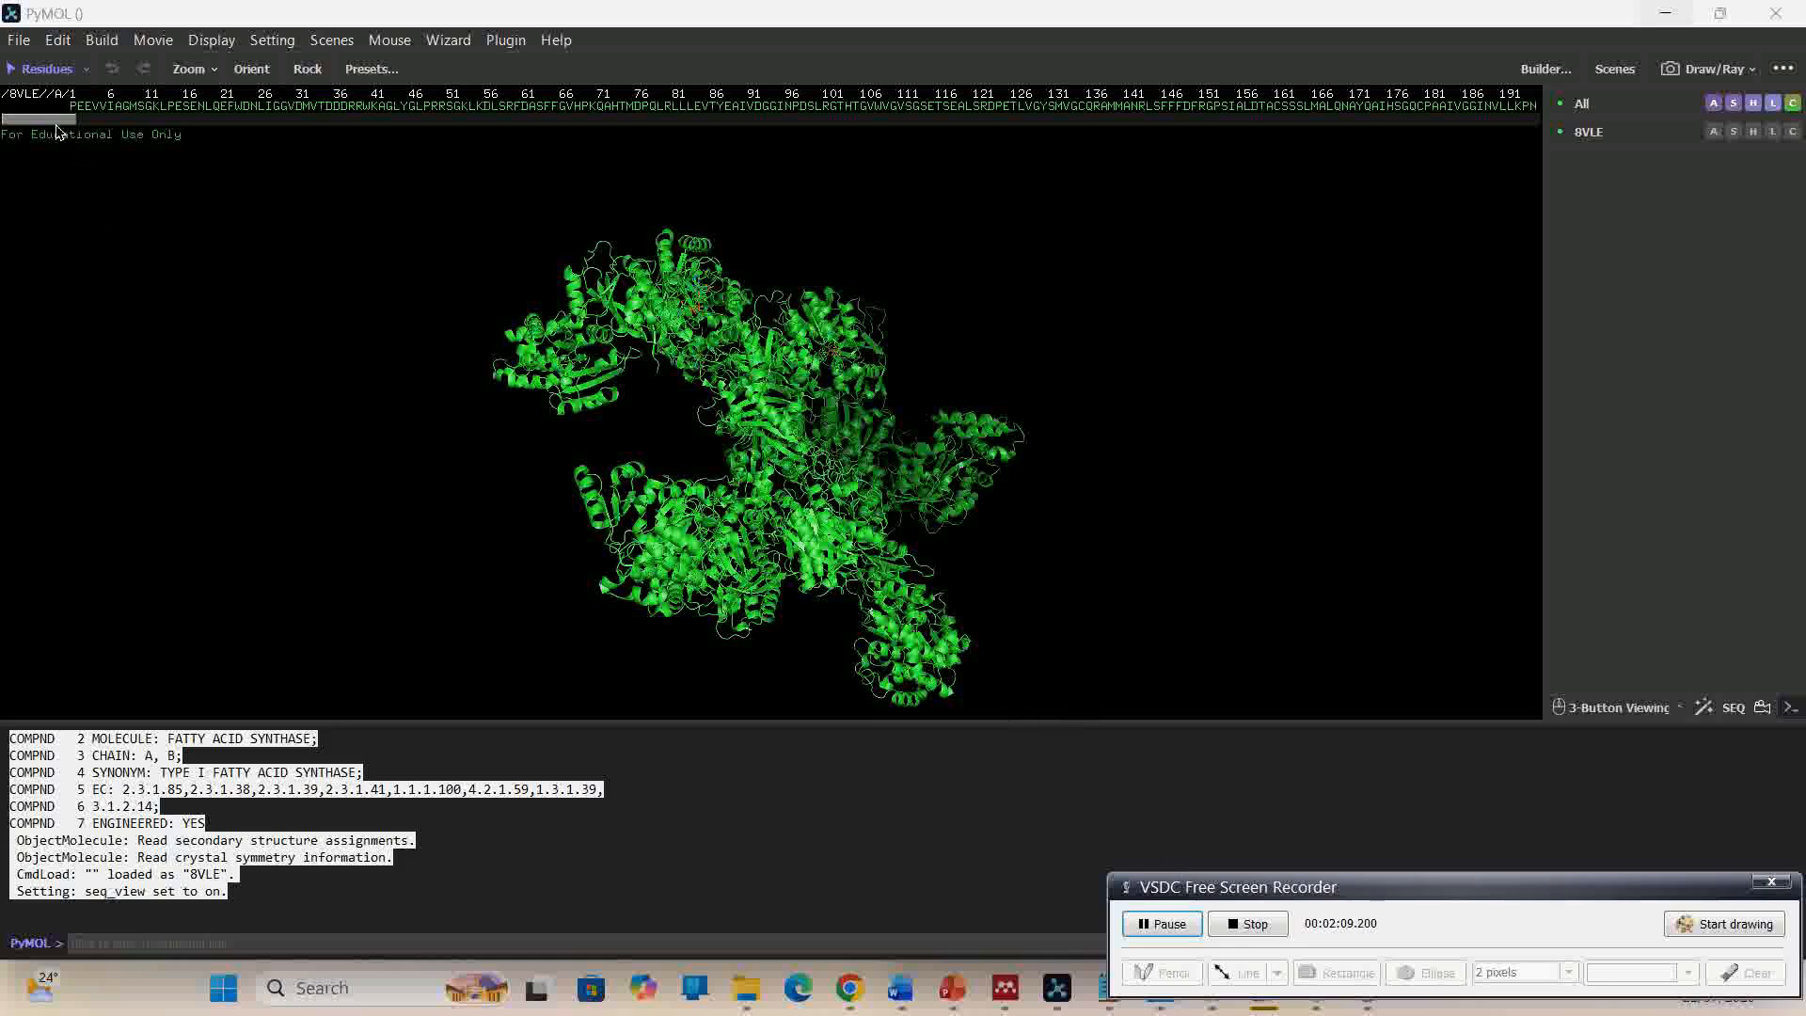
pyautogui.moveTo(59, 127); pyautogui.dragTo(2, 193)
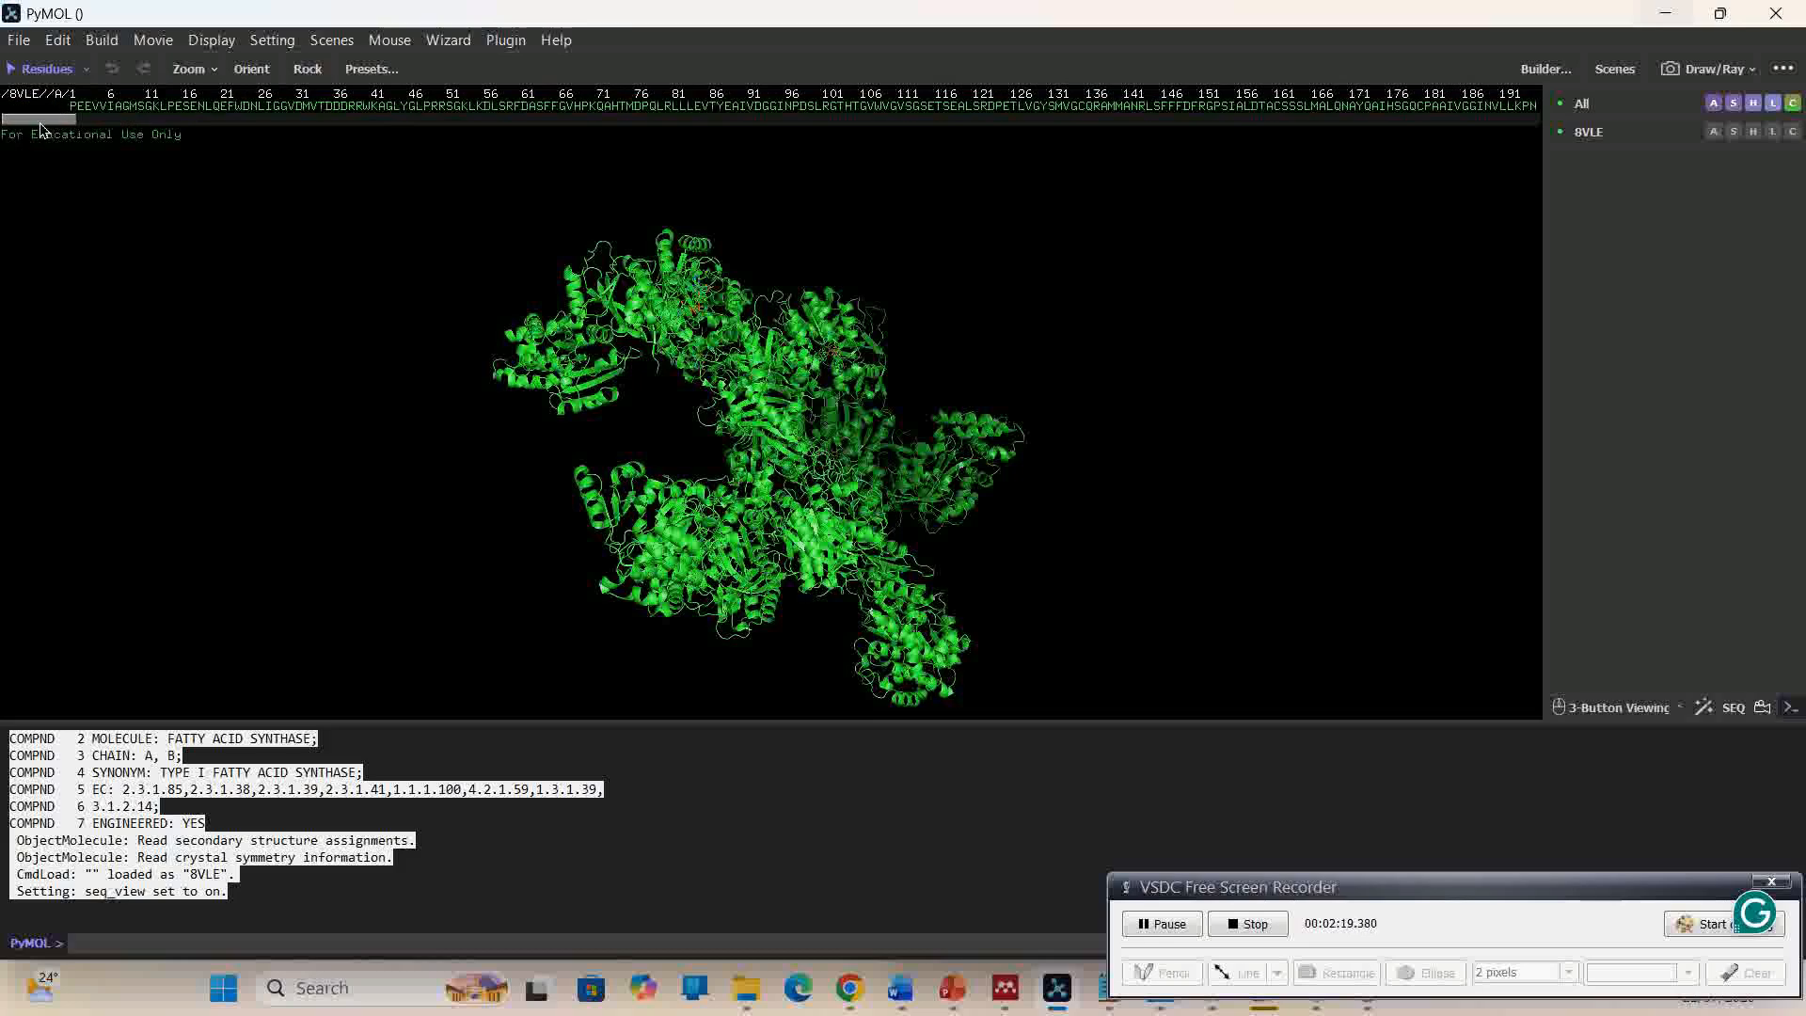
pyautogui.moveTo(42, 121); pyautogui.dragTo(793, 198)
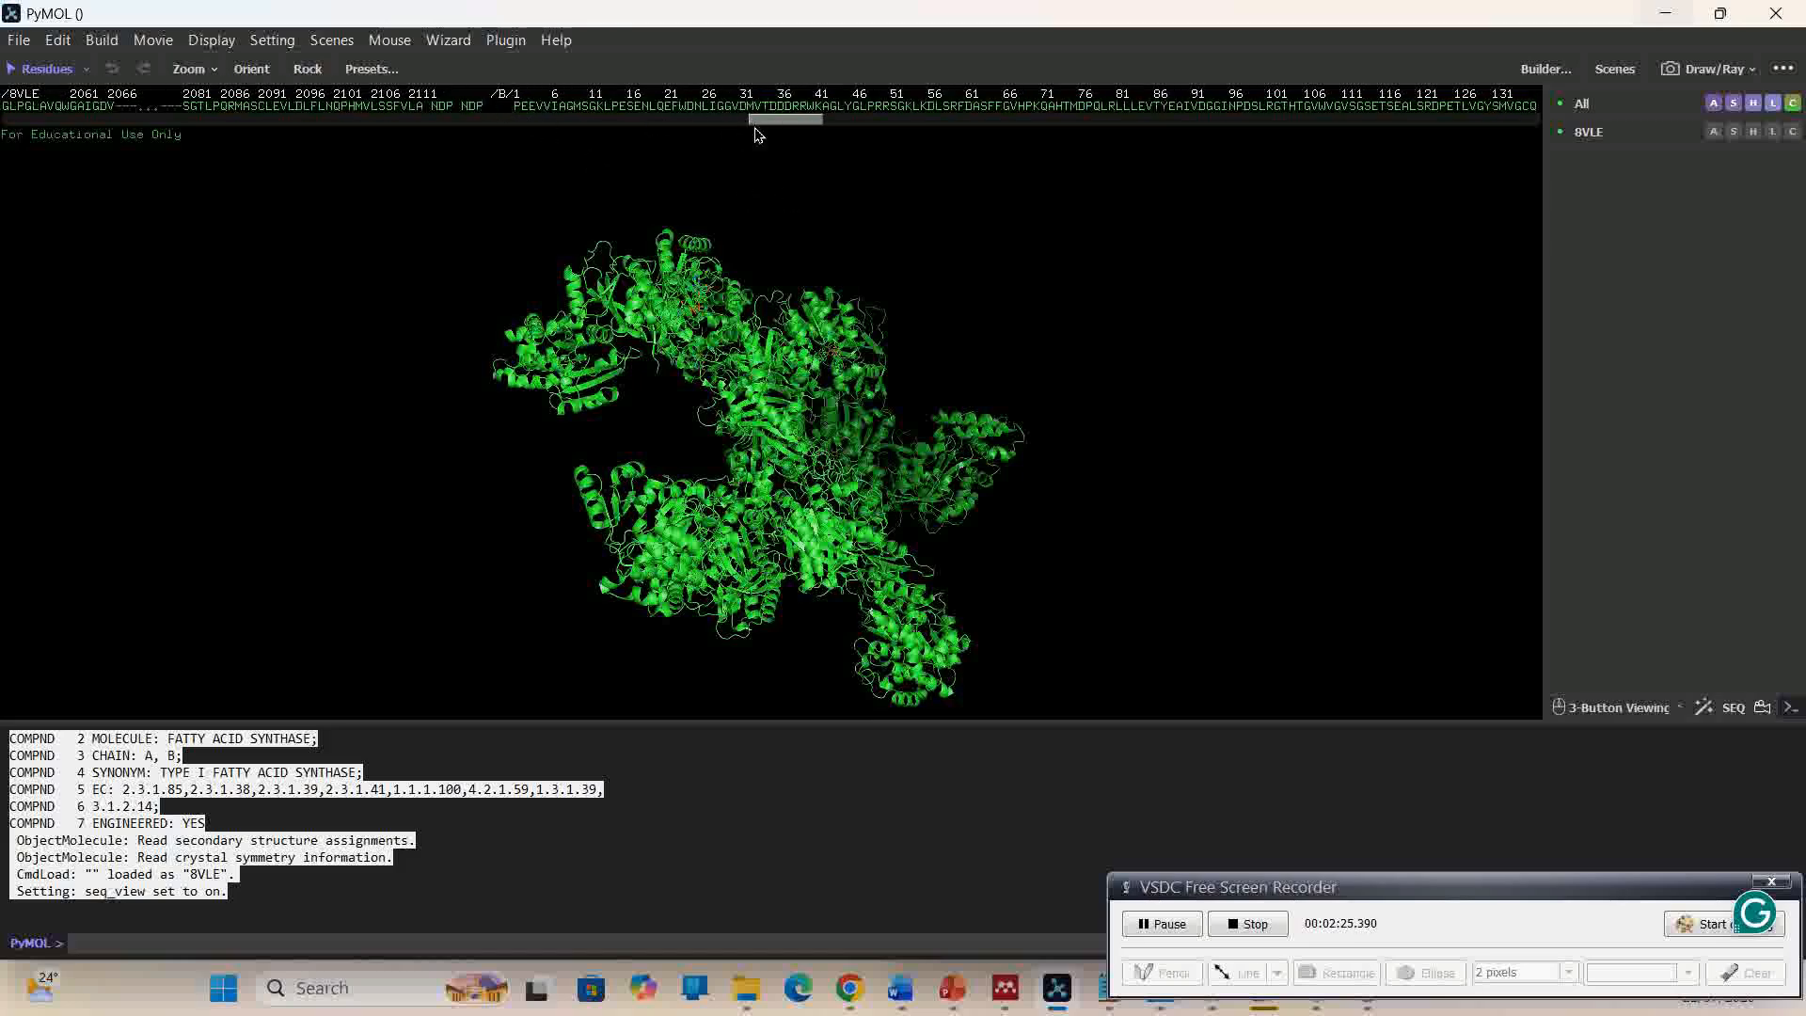
pyautogui.moveTo(762, 129); pyautogui.dragTo(730, 129)
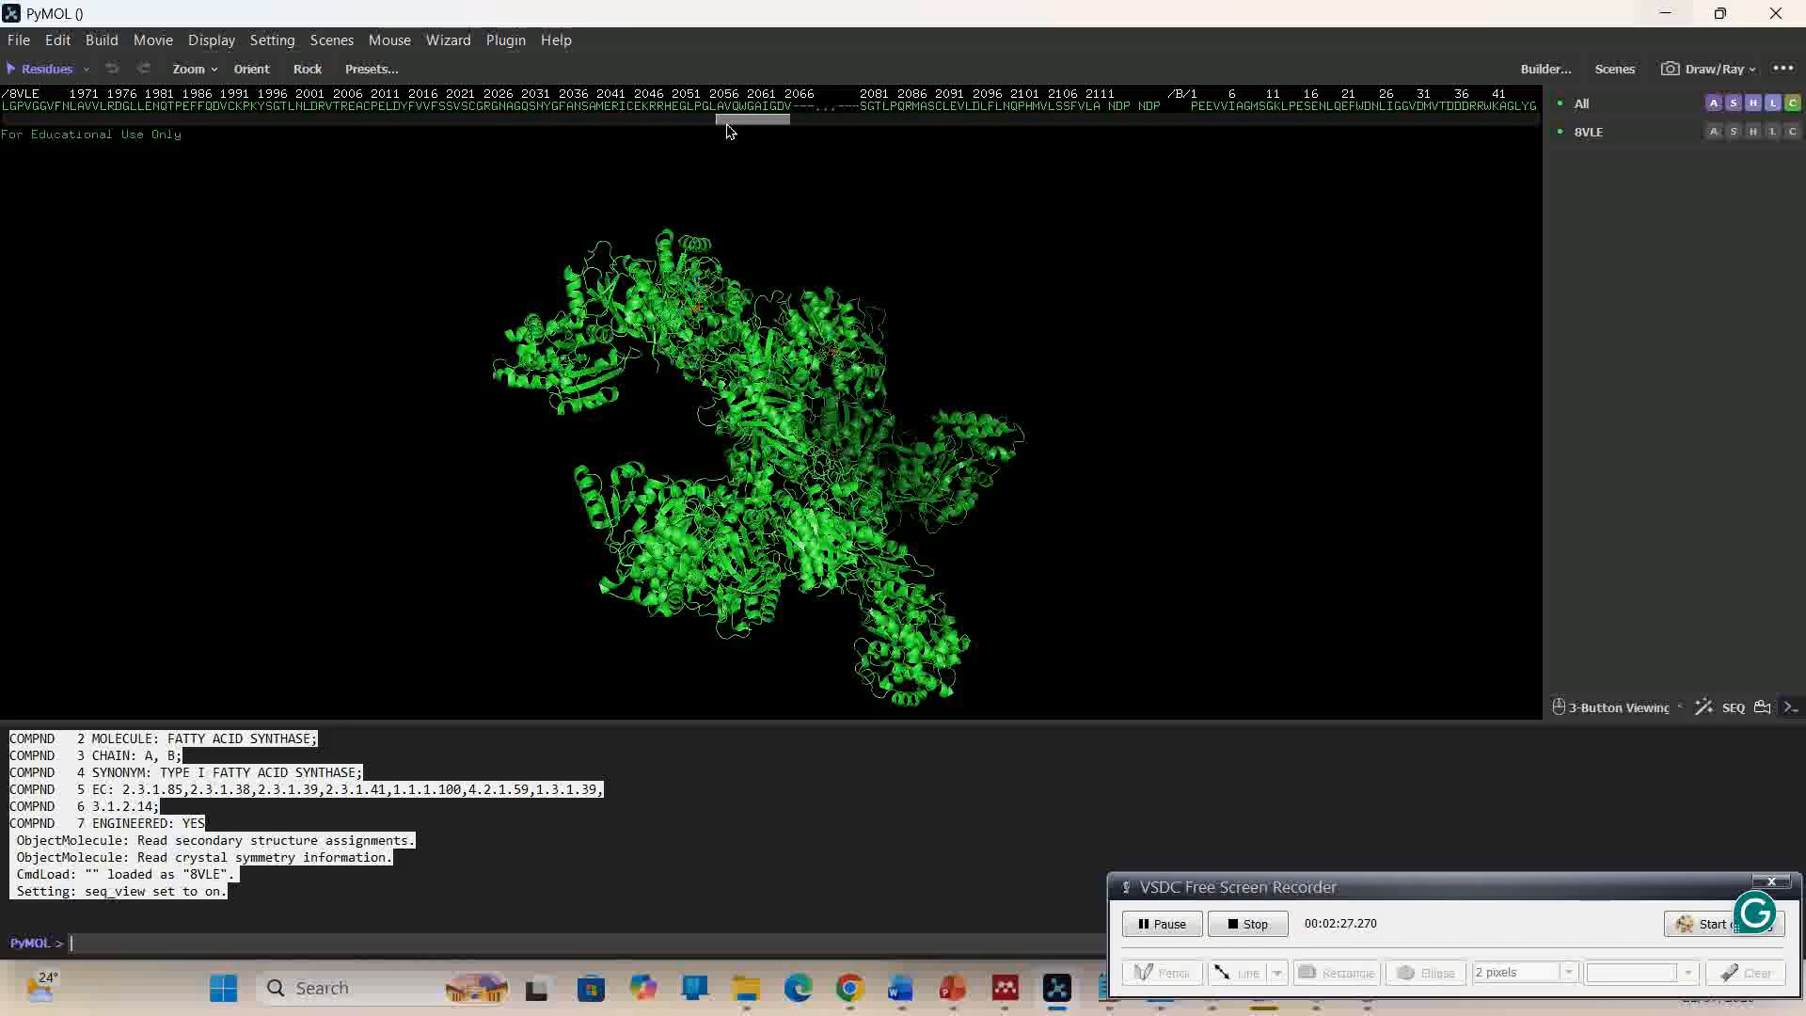
pyautogui.click(1120, 110)
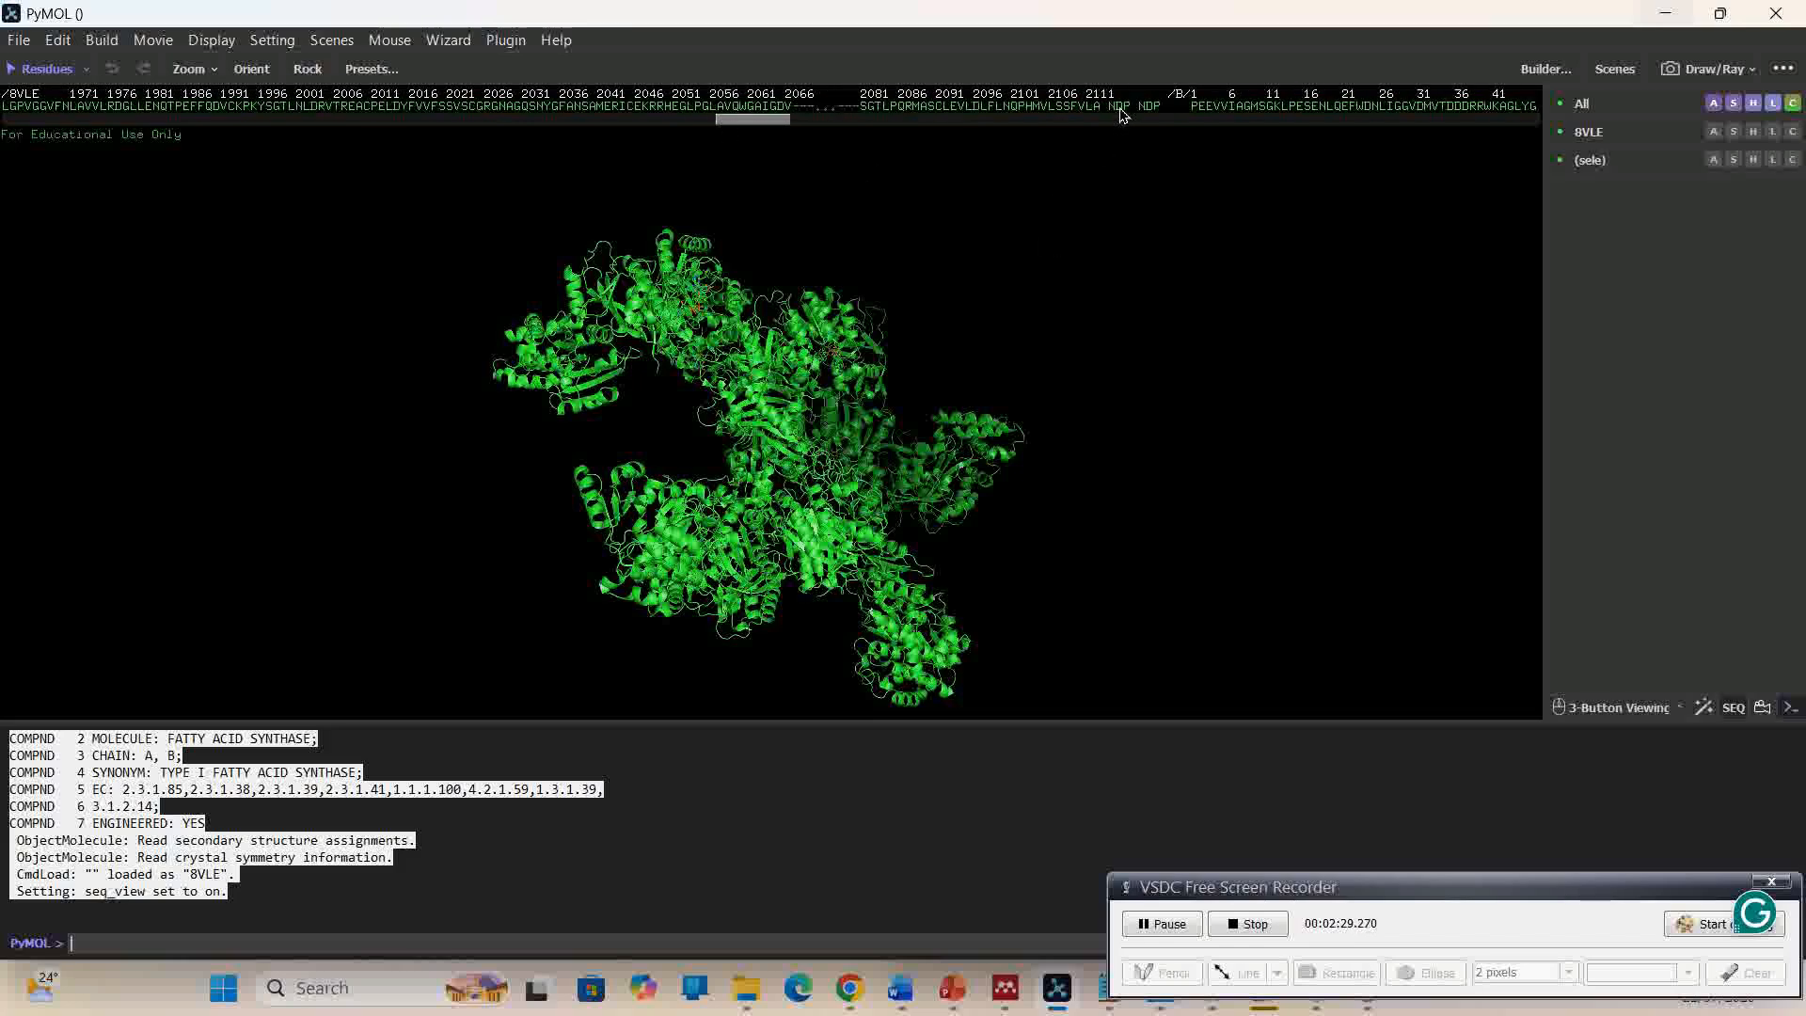
pyautogui.click(1150, 111)
pyautogui.rightClick(1073, 384)
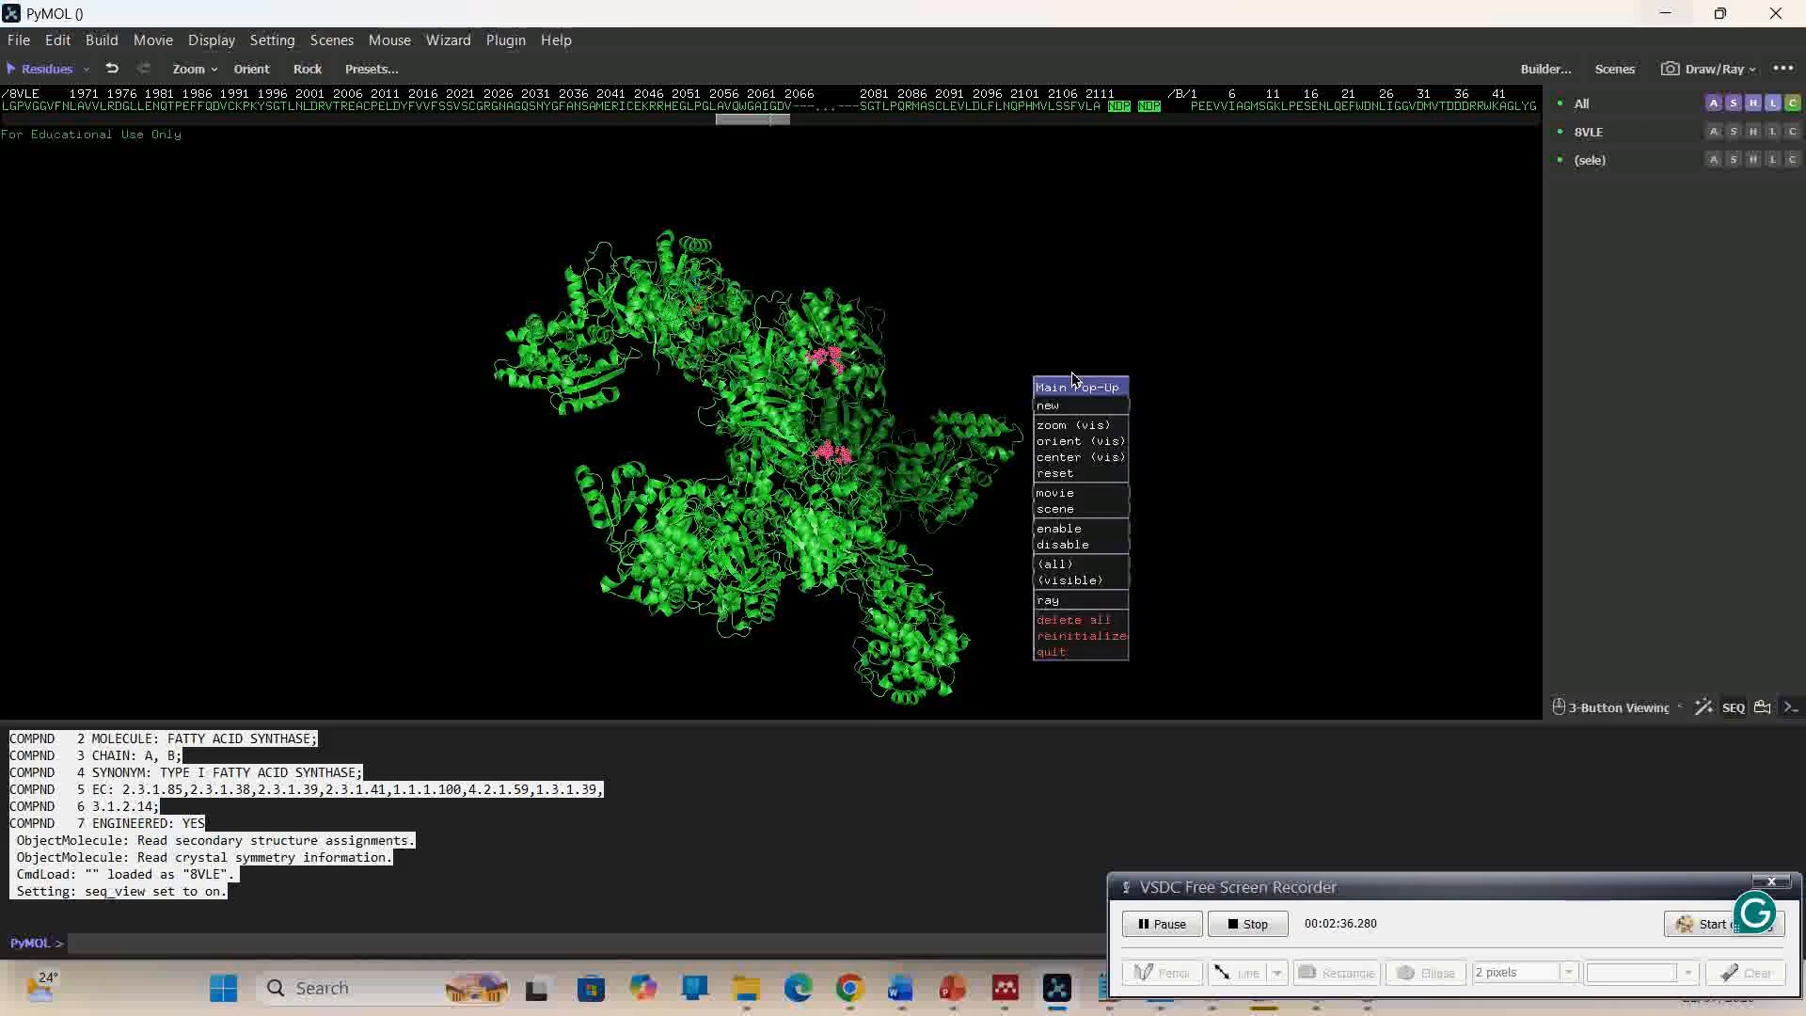
pyautogui.click(988, 297)
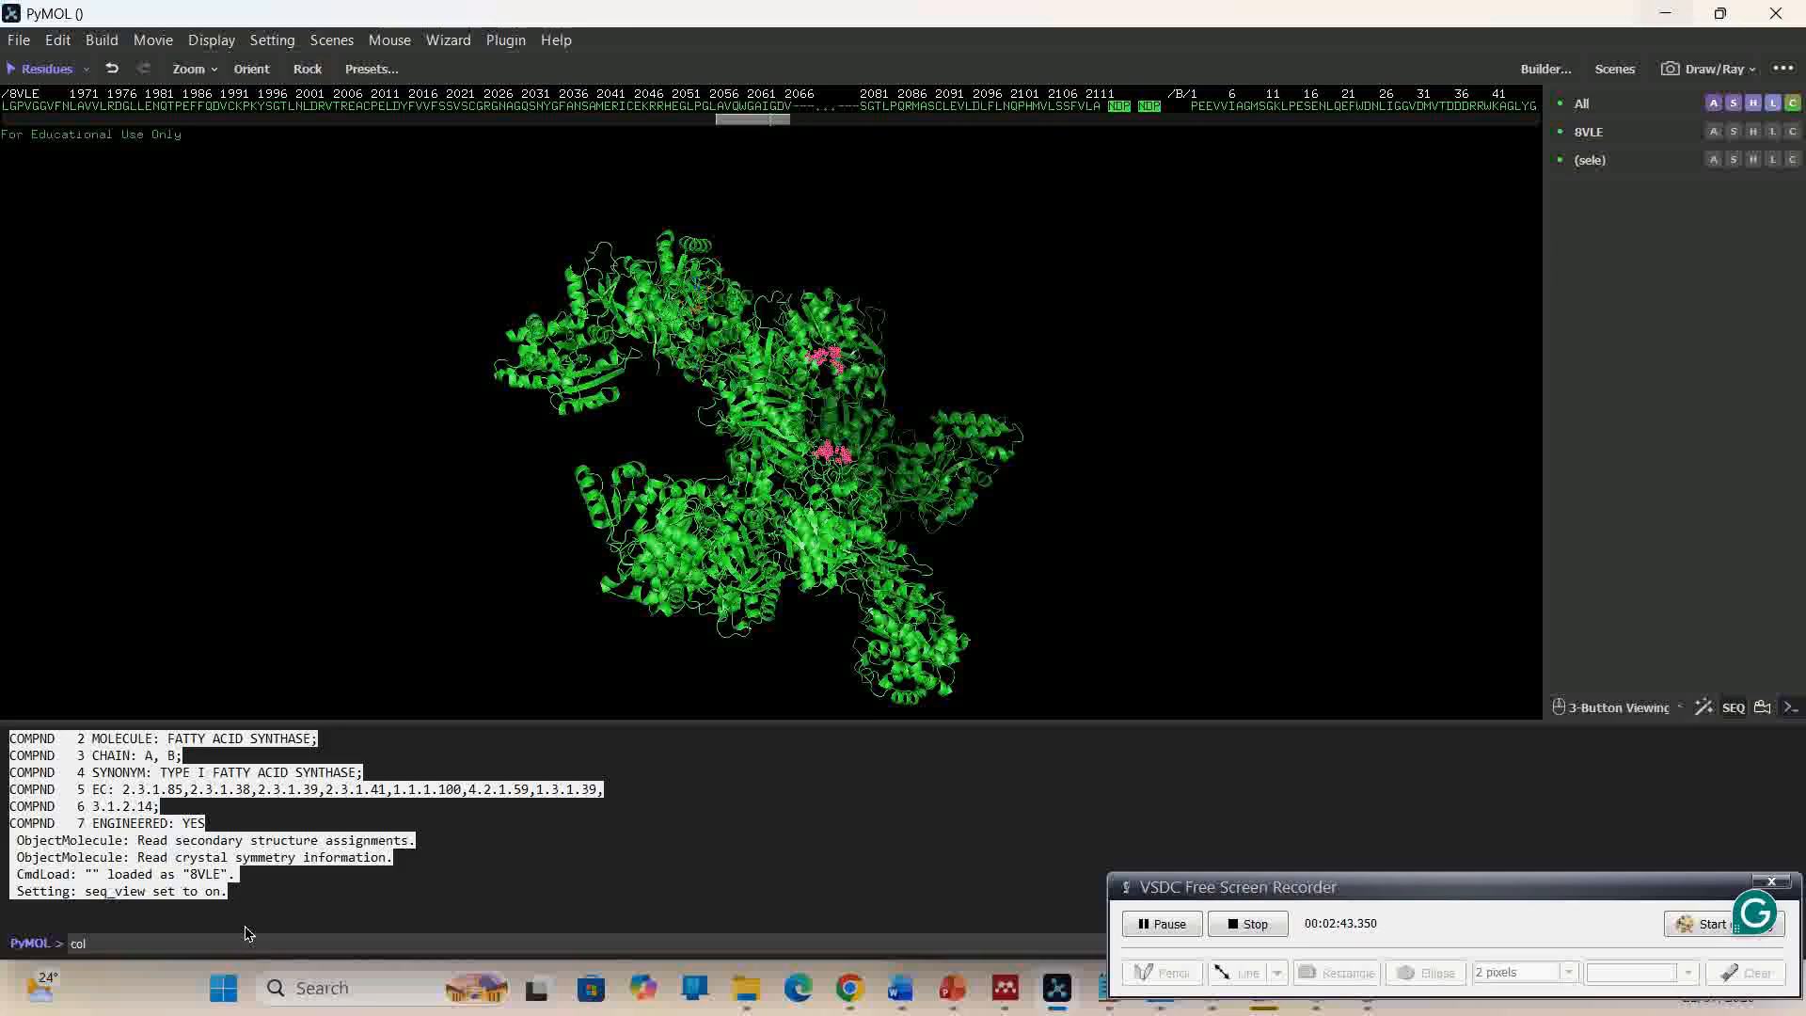
# - Set the viewer background to white with the bg_color command
pyautogui.press('BackSpace')
pyautogui.press('BackSpace')
pyautogui.write('bg_color white')
pyautogui.press('Return')
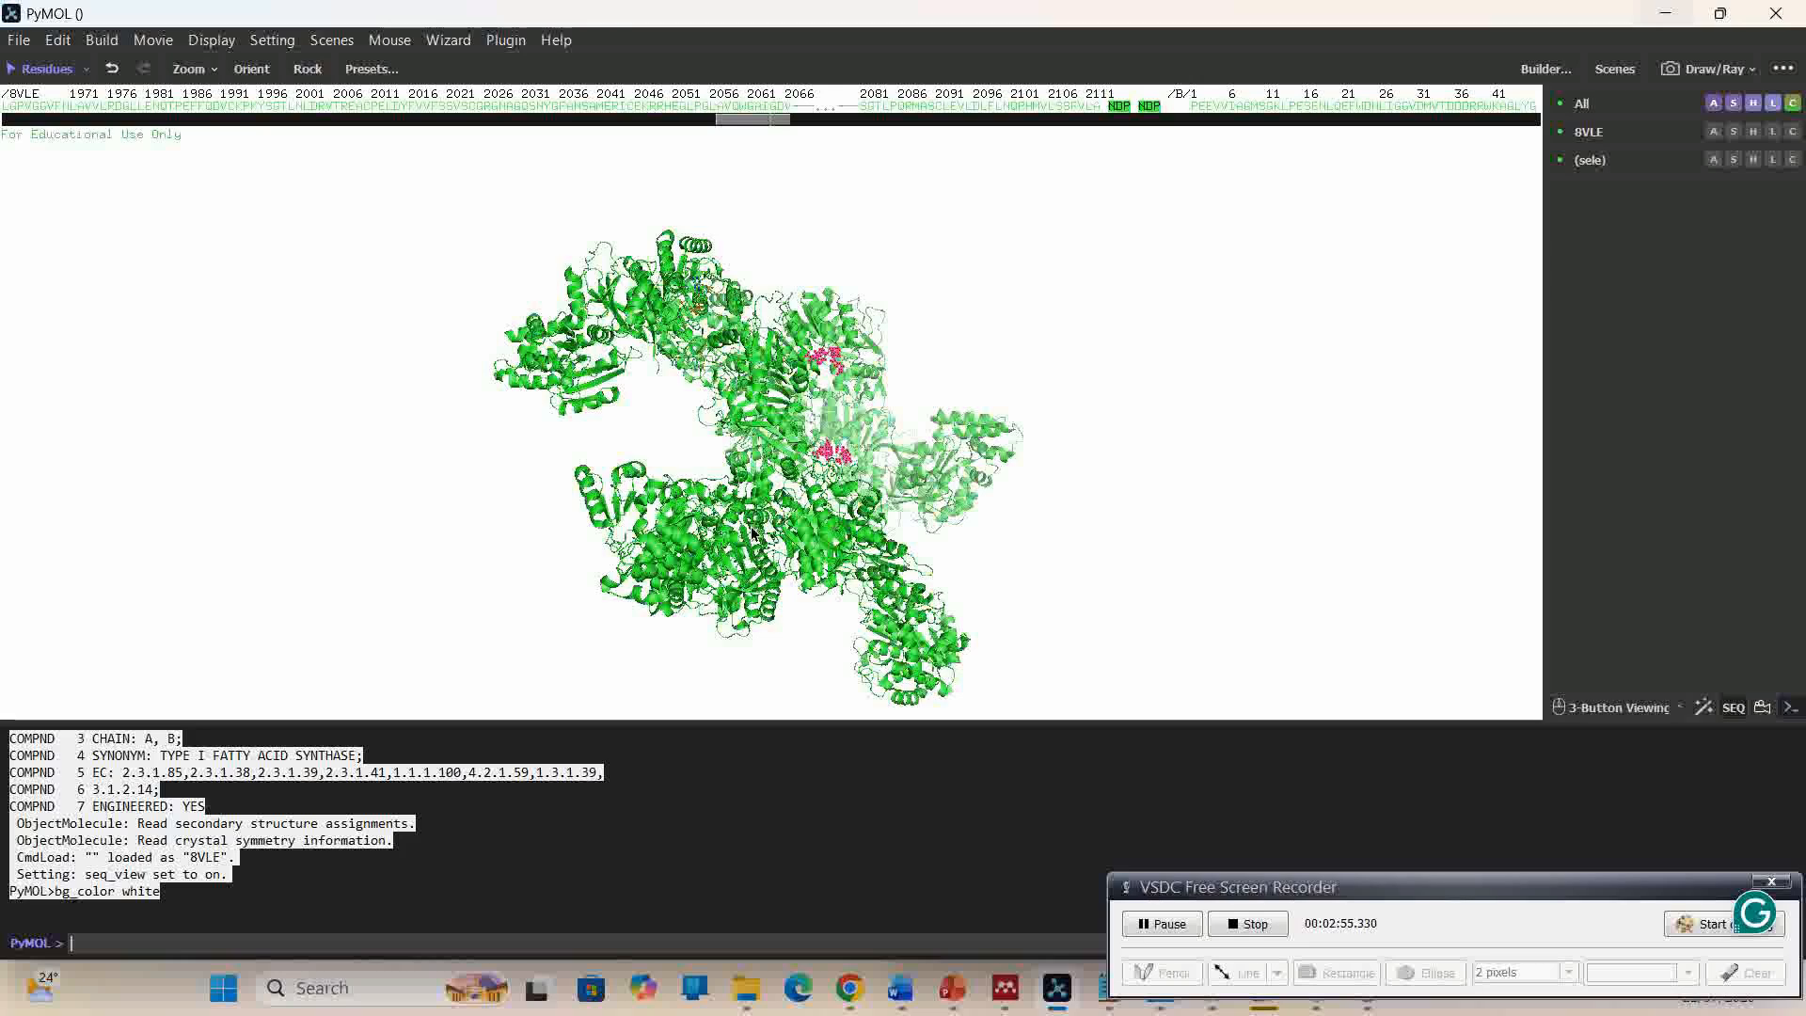
# - Set the viewer background to black with the bg_color command
pyautogui.press('Up')
pyautogui.press('BackSpace')
pyautogui.press('BackSpace')
pyautogui.press('BackSpace')
pyautogui.press('BackSpace')
pyautogui.press('BackSpace')
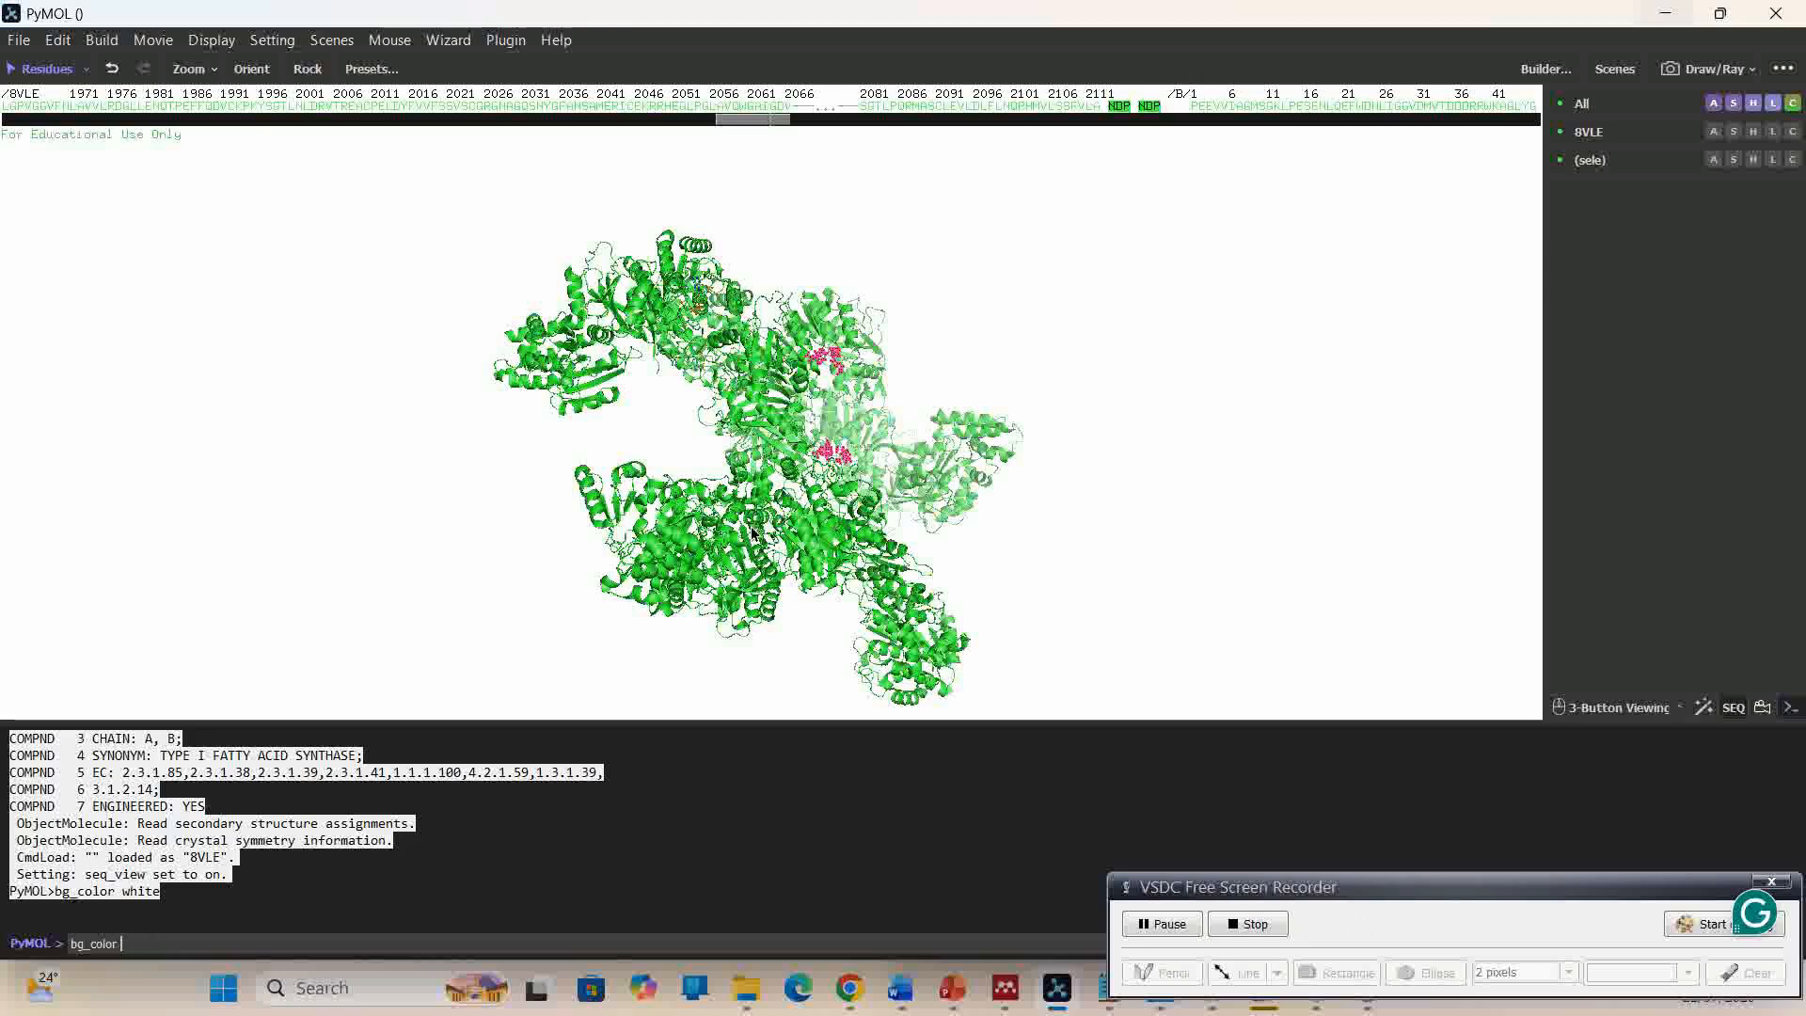
pyautogui.write('black')
pyautogui.press('Return')
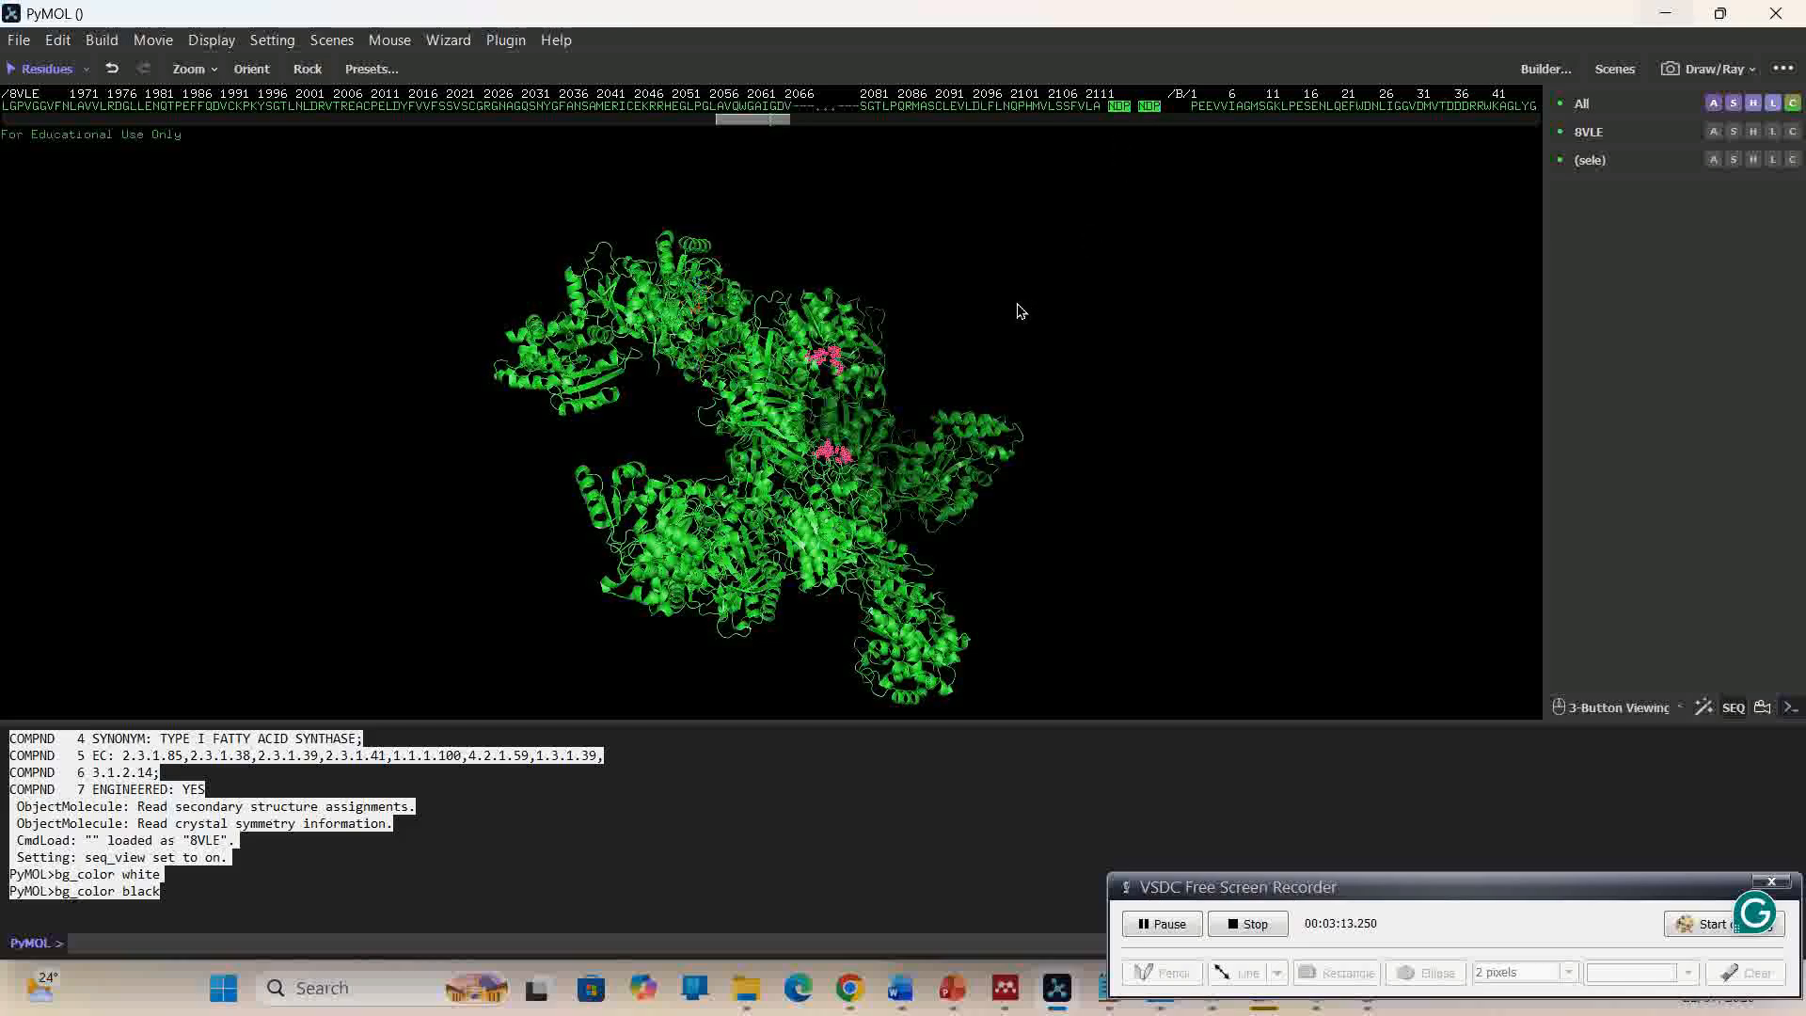
# - Add the chain A residues from about 2000 to the chain's end to the NDP selection and inspect them in the structure
pyautogui.moveTo(1021, 310); pyautogui.dragTo(632, 419)
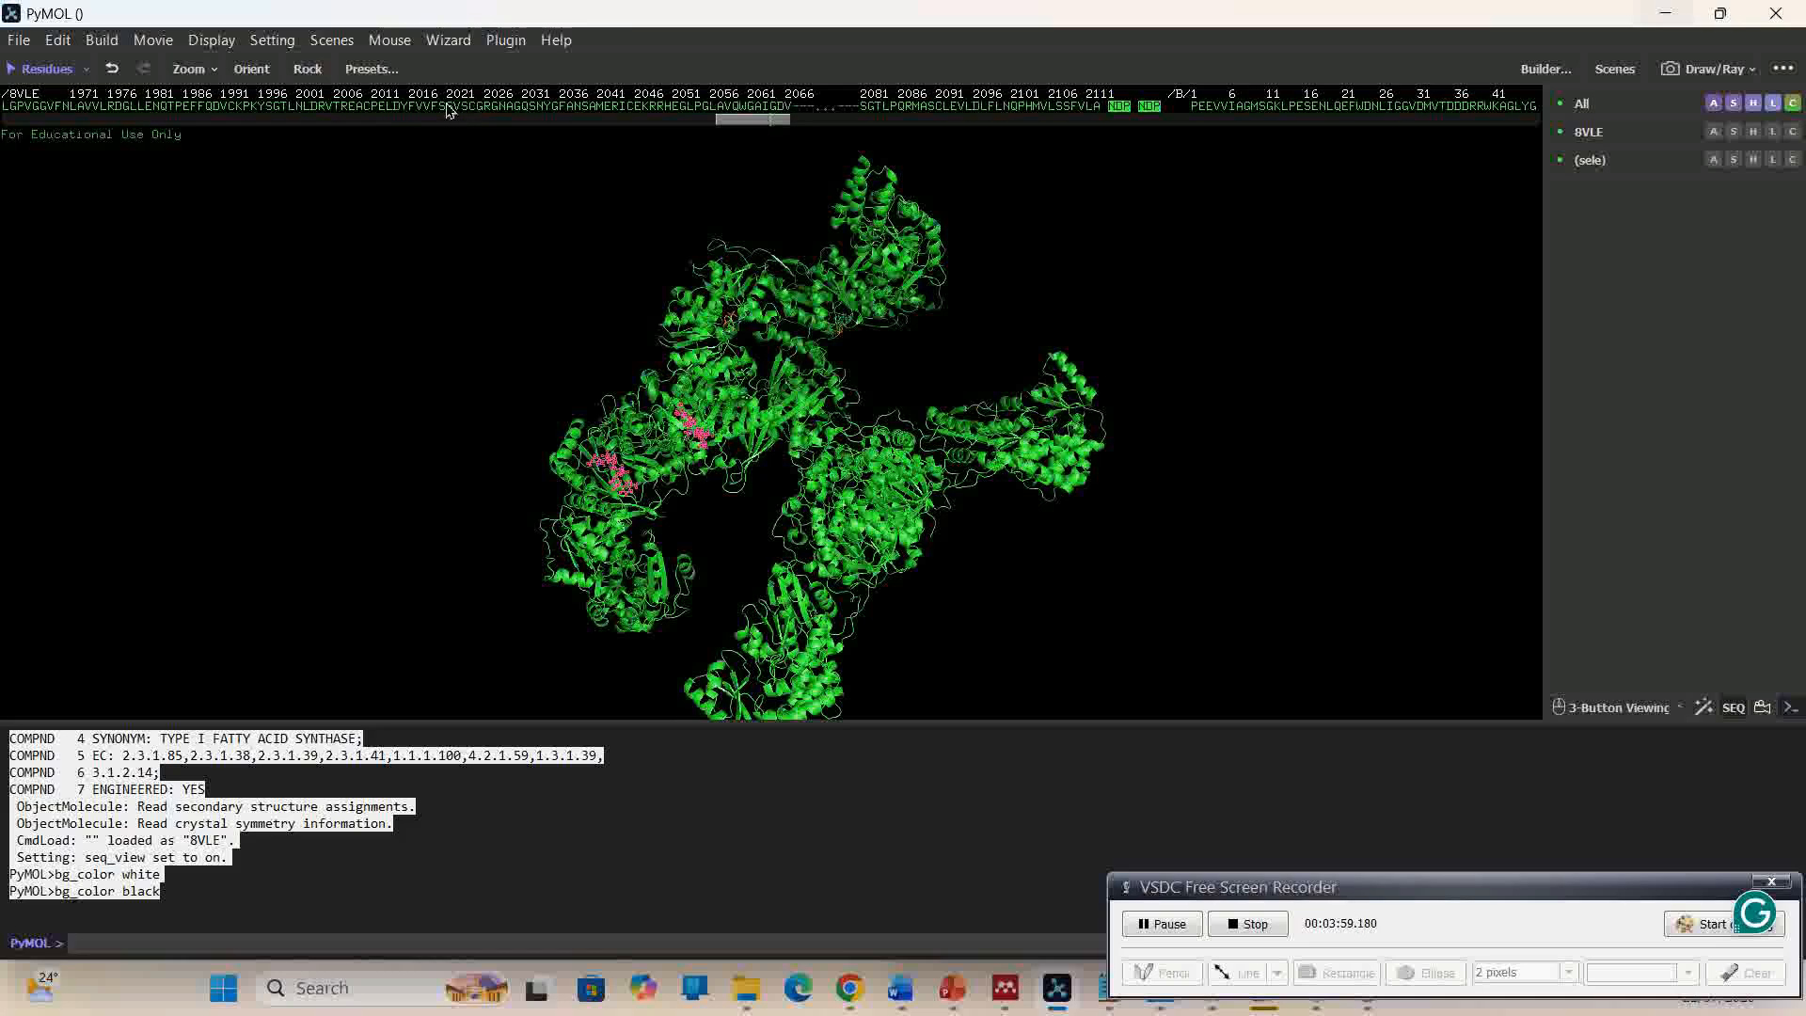
pyautogui.click(293, 107)
pyautogui.moveTo(294, 115); pyautogui.dragTo(764, 109)
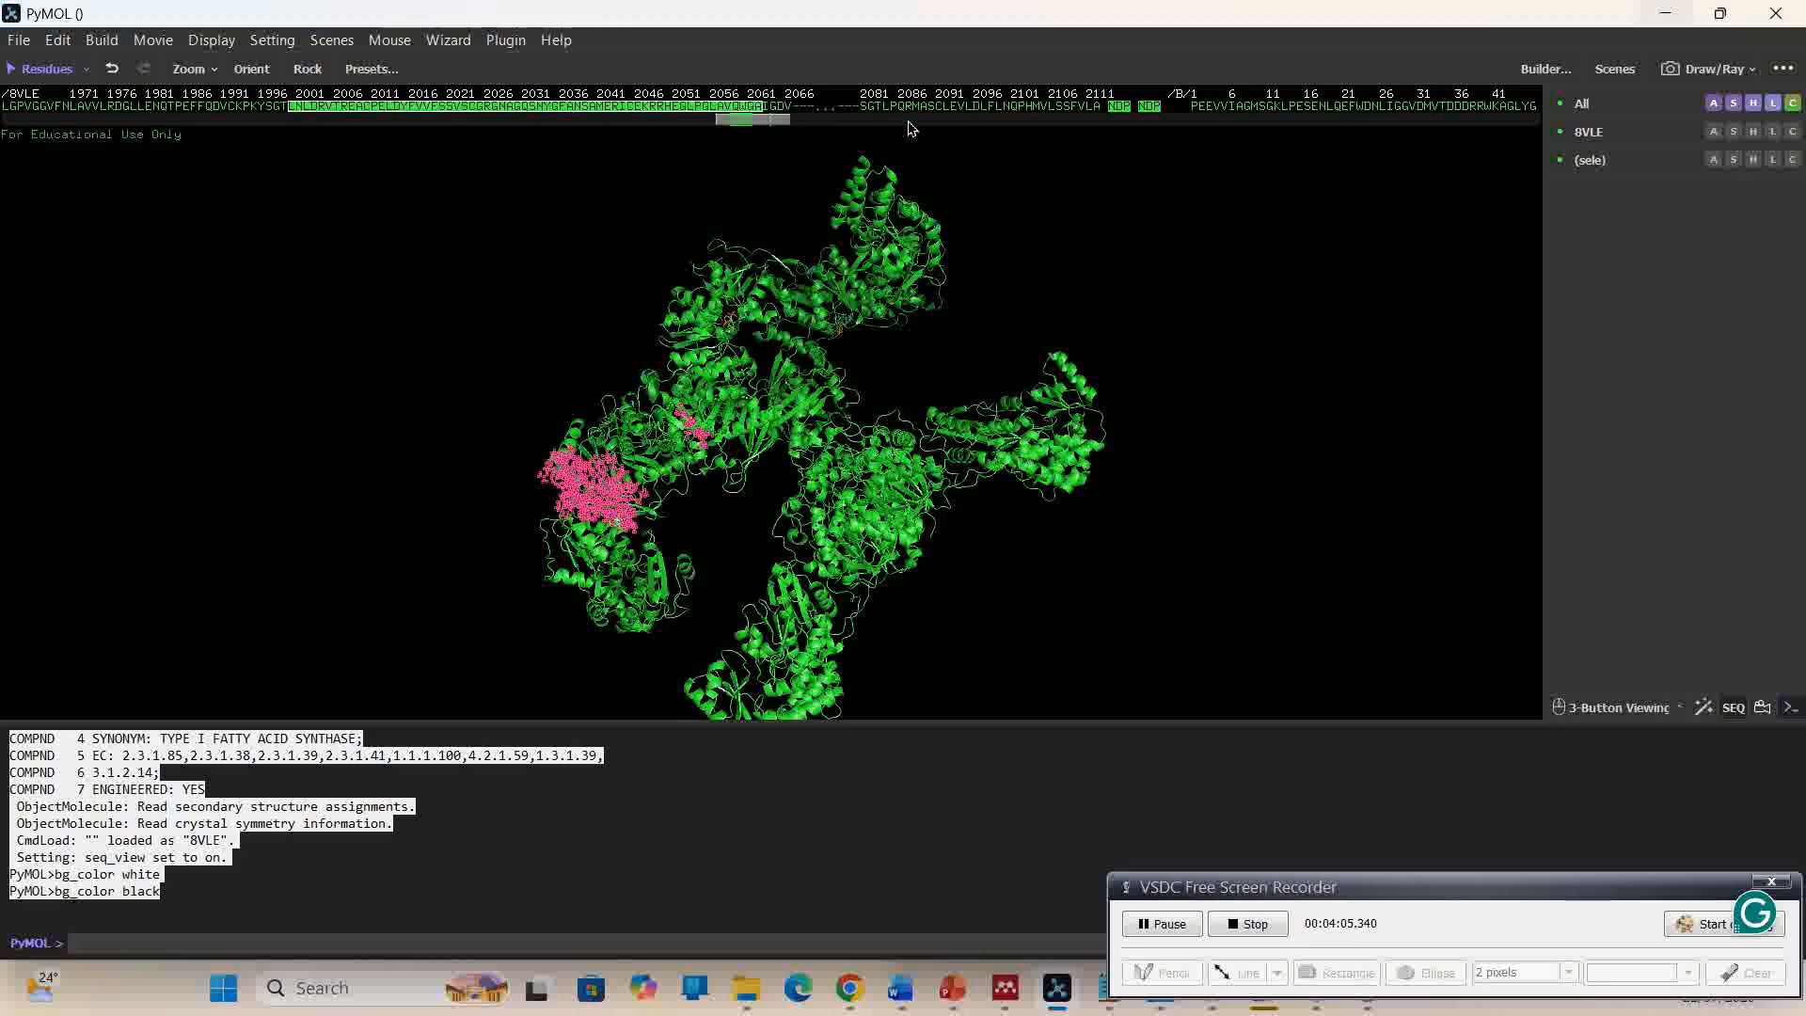
pyautogui.moveTo(909, 128); pyautogui.dragTo(1160, 115)
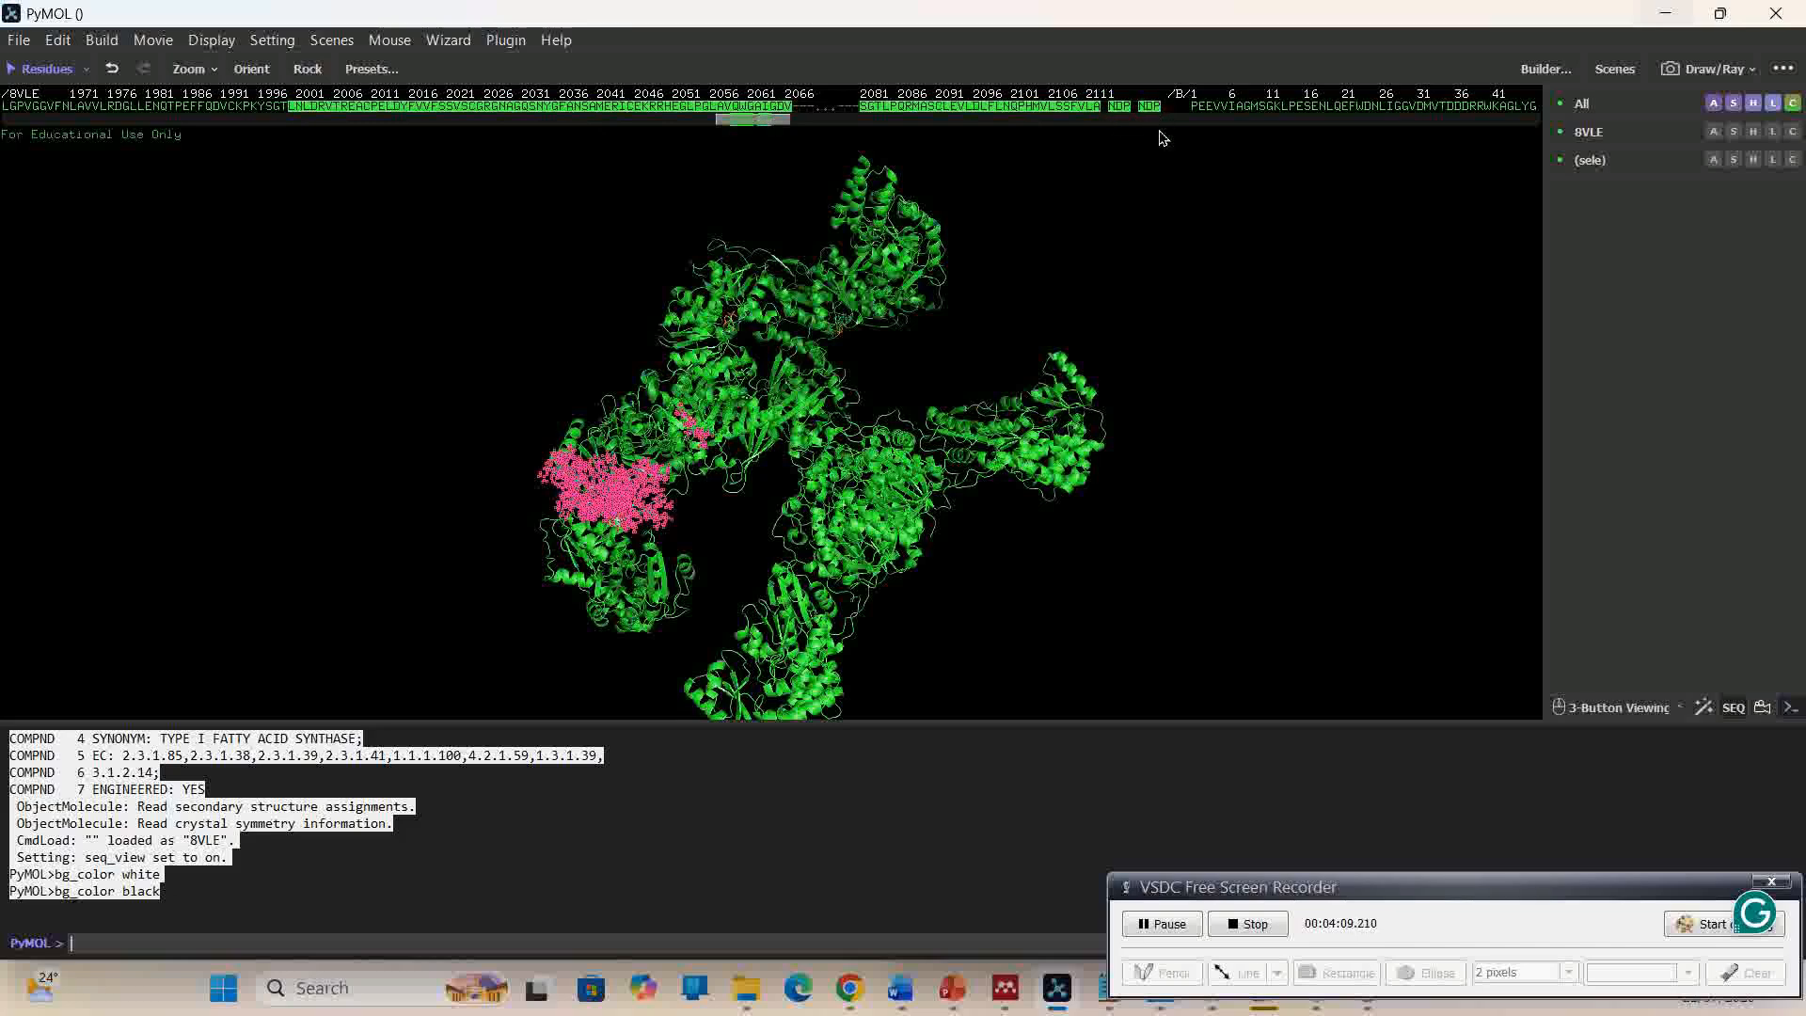
pyautogui.moveTo(677, 468); pyautogui.dragTo(602, 444)
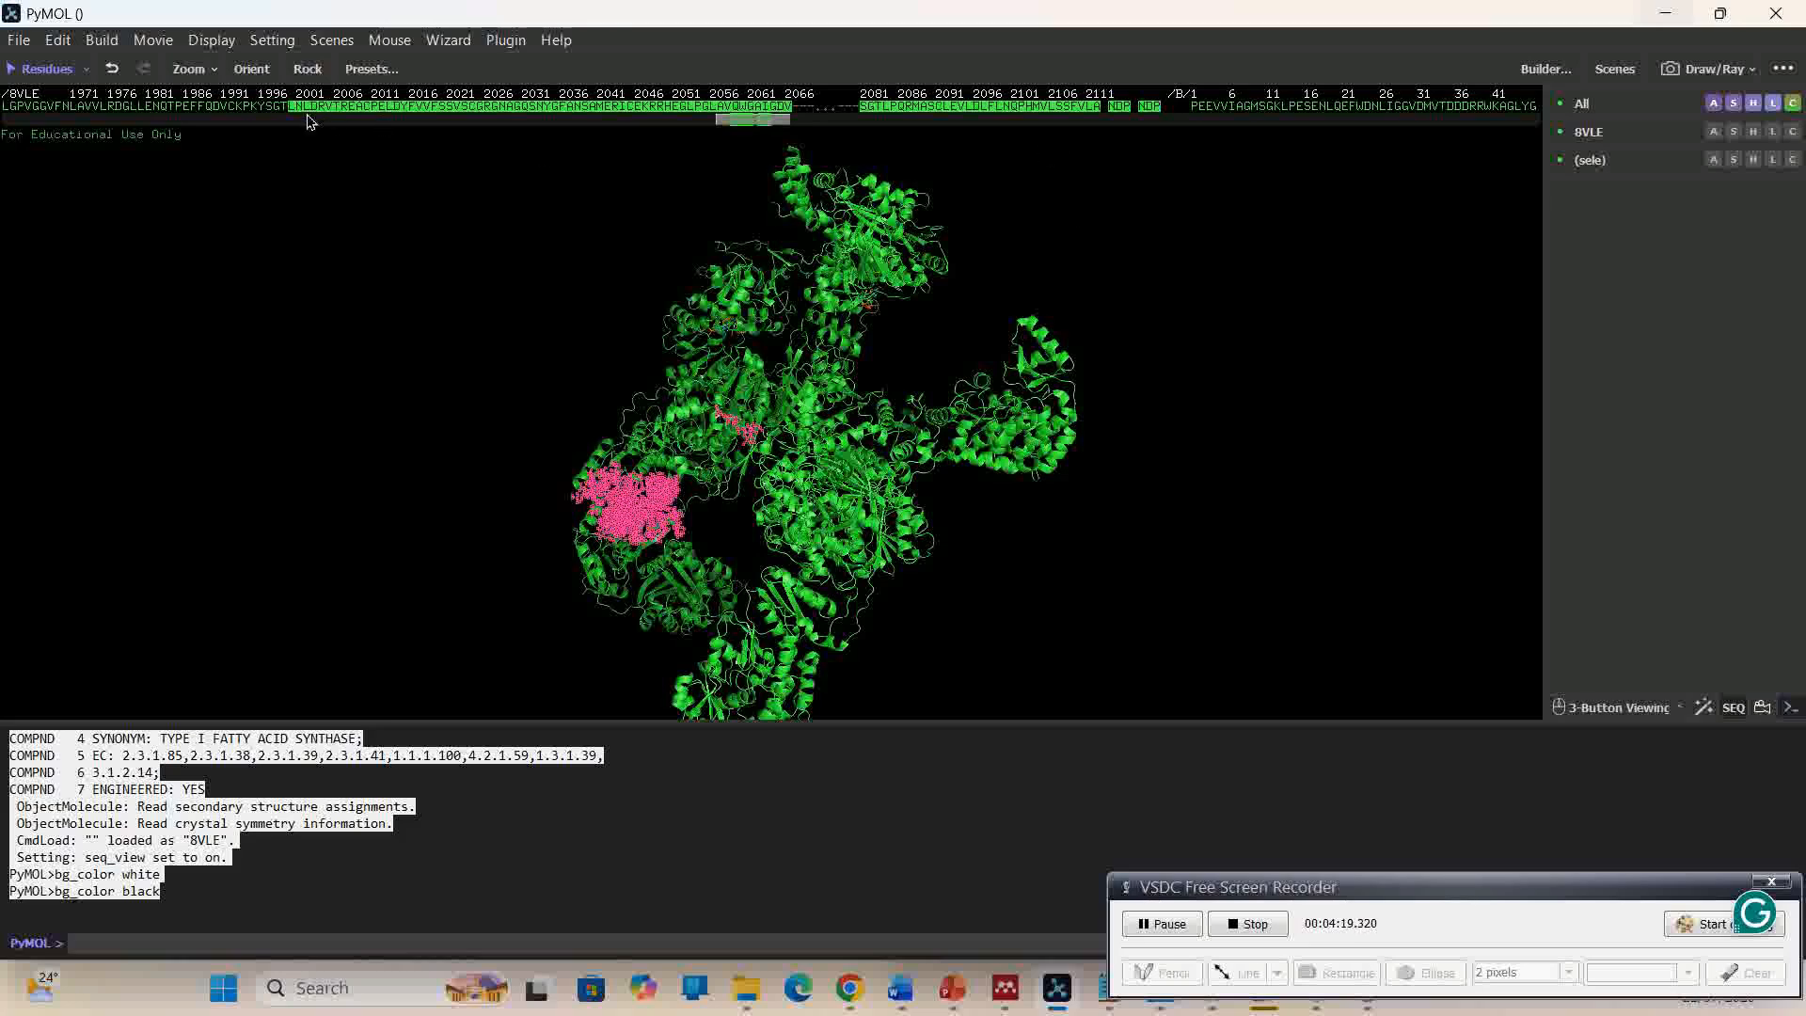
# - Deselect the chain A stretch with its ligands, and reselect only the two NDP ligands
pyautogui.moveTo(295, 115); pyautogui.dragTo(1142, 113)
pyautogui.click(1044, 240)
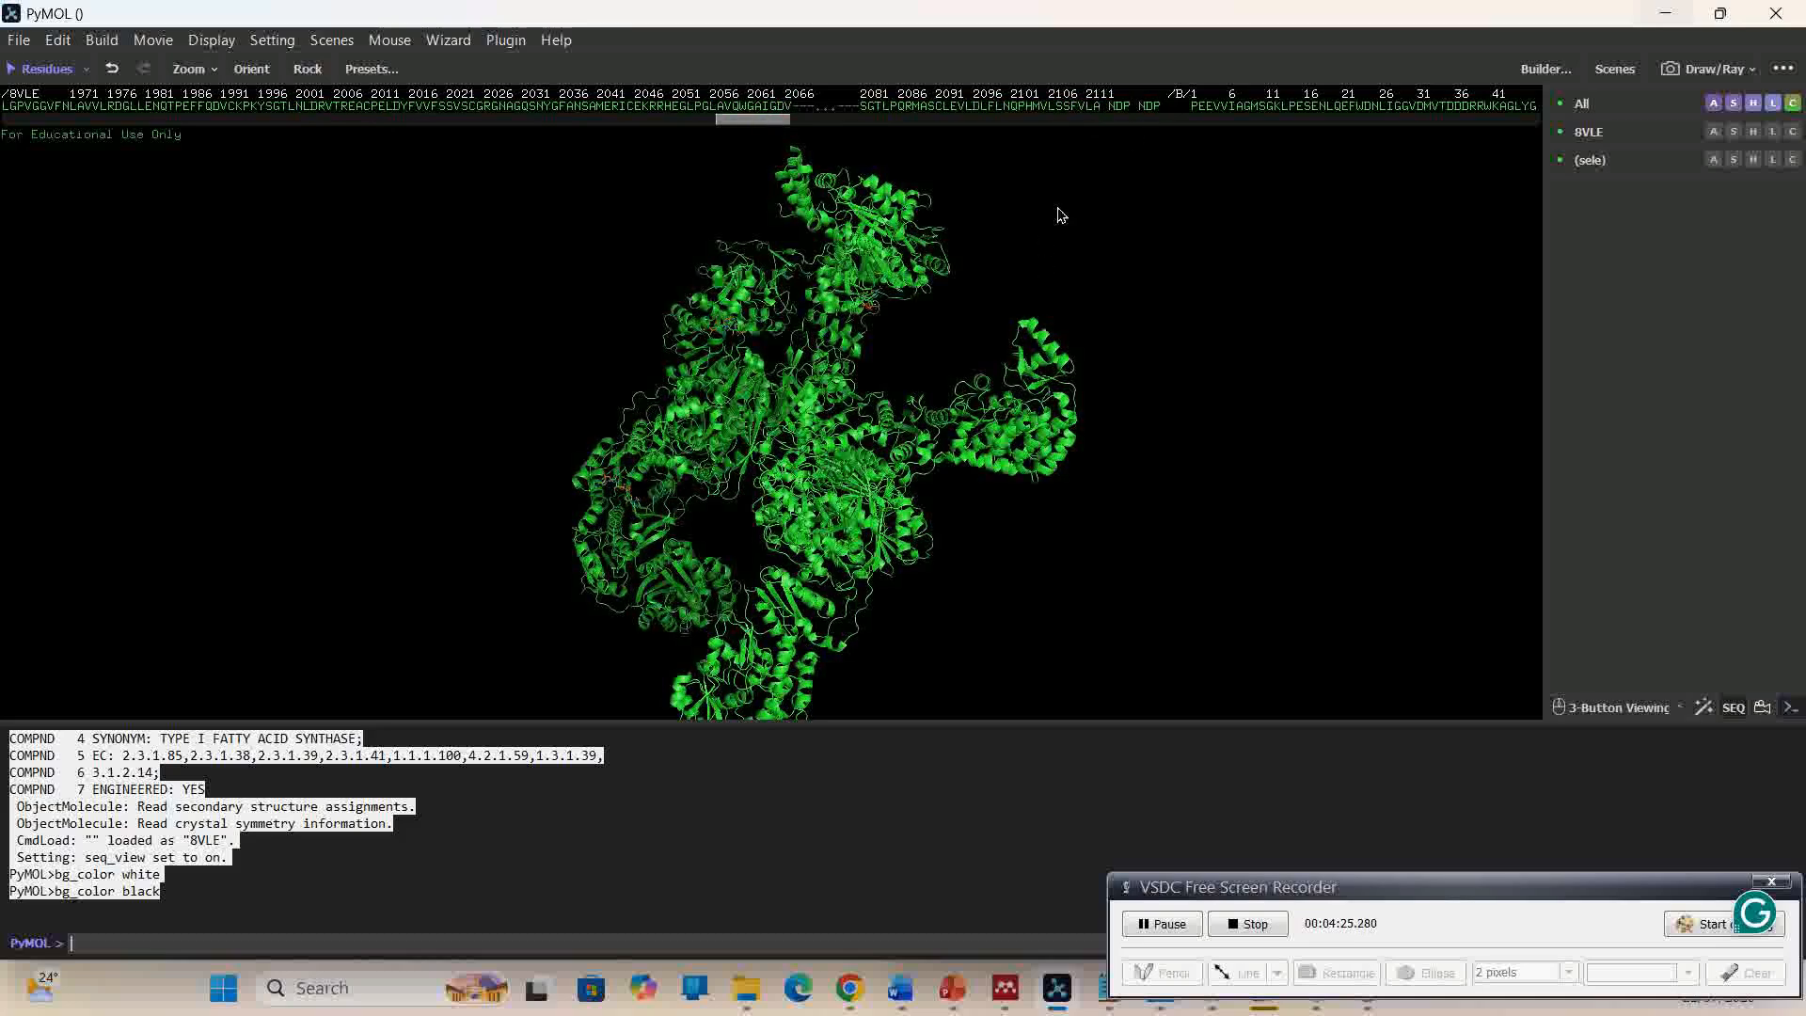
pyautogui.click(1119, 111)
pyautogui.click(1150, 109)
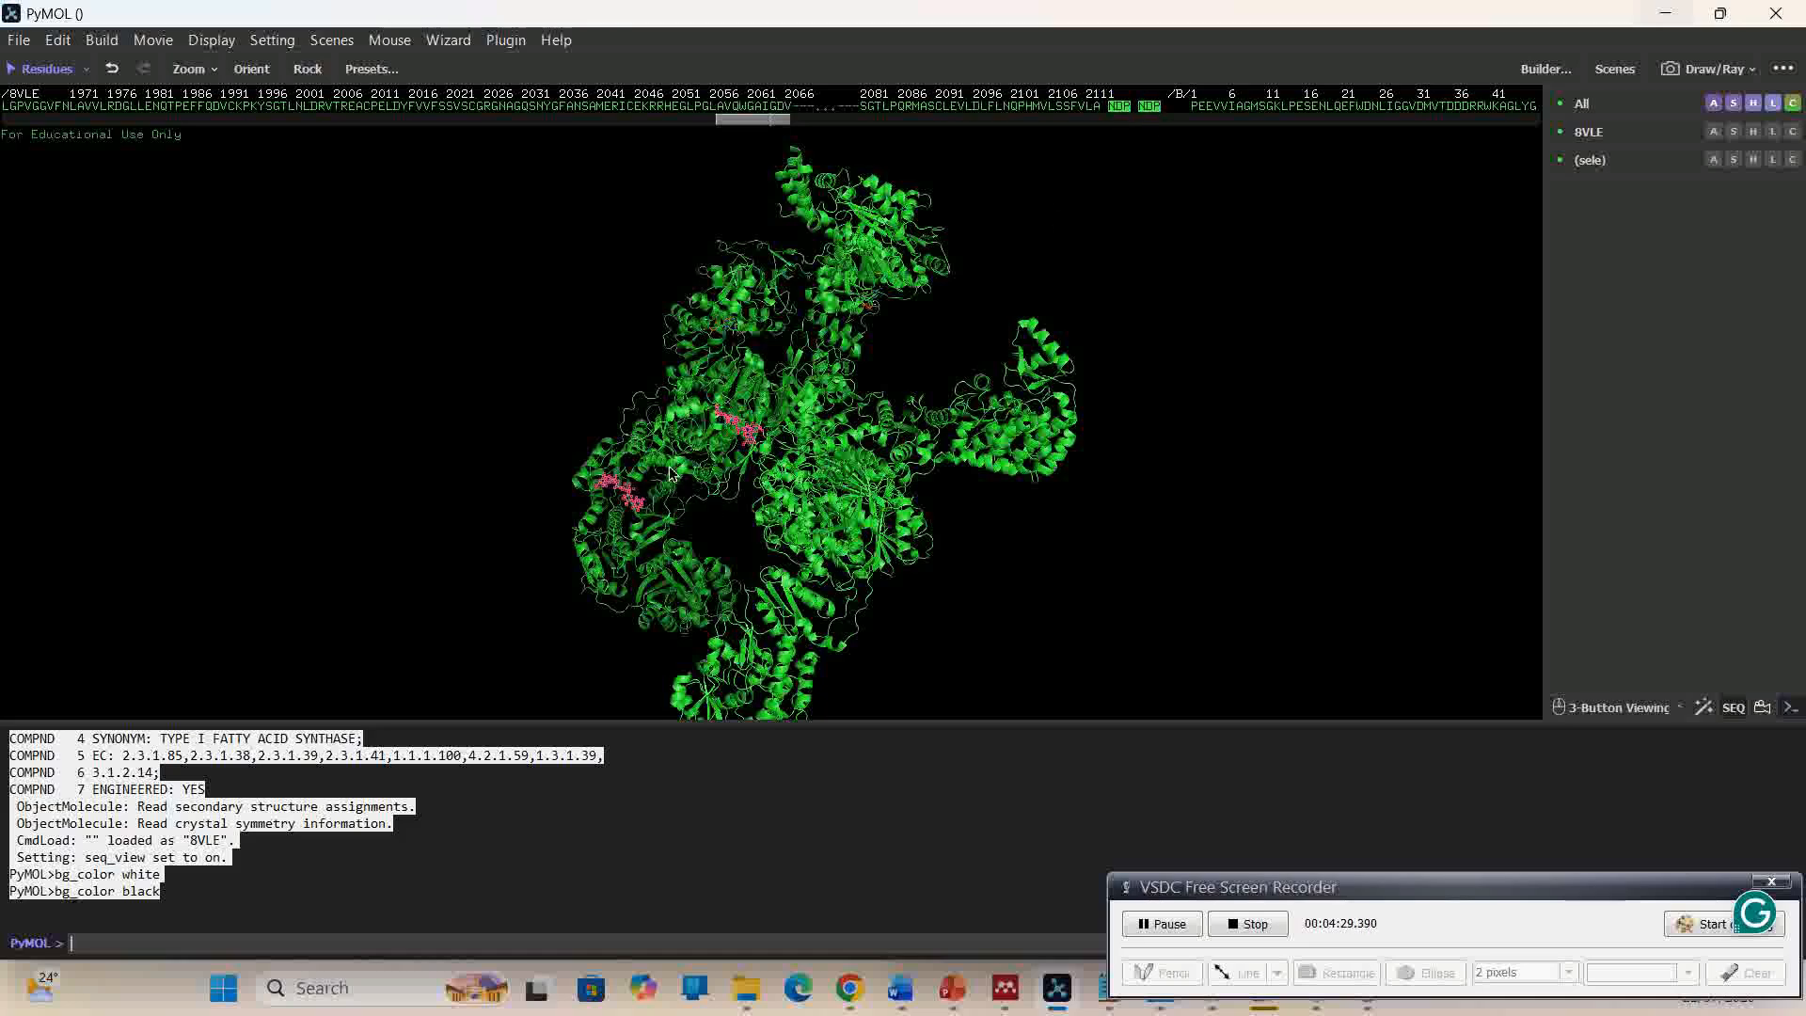
# - Select the chain A residues from about 2000 to the chain's end, and remove the first NDP ligand from the selection
pyautogui.moveTo(602, 340); pyautogui.dragTo(691, 350)
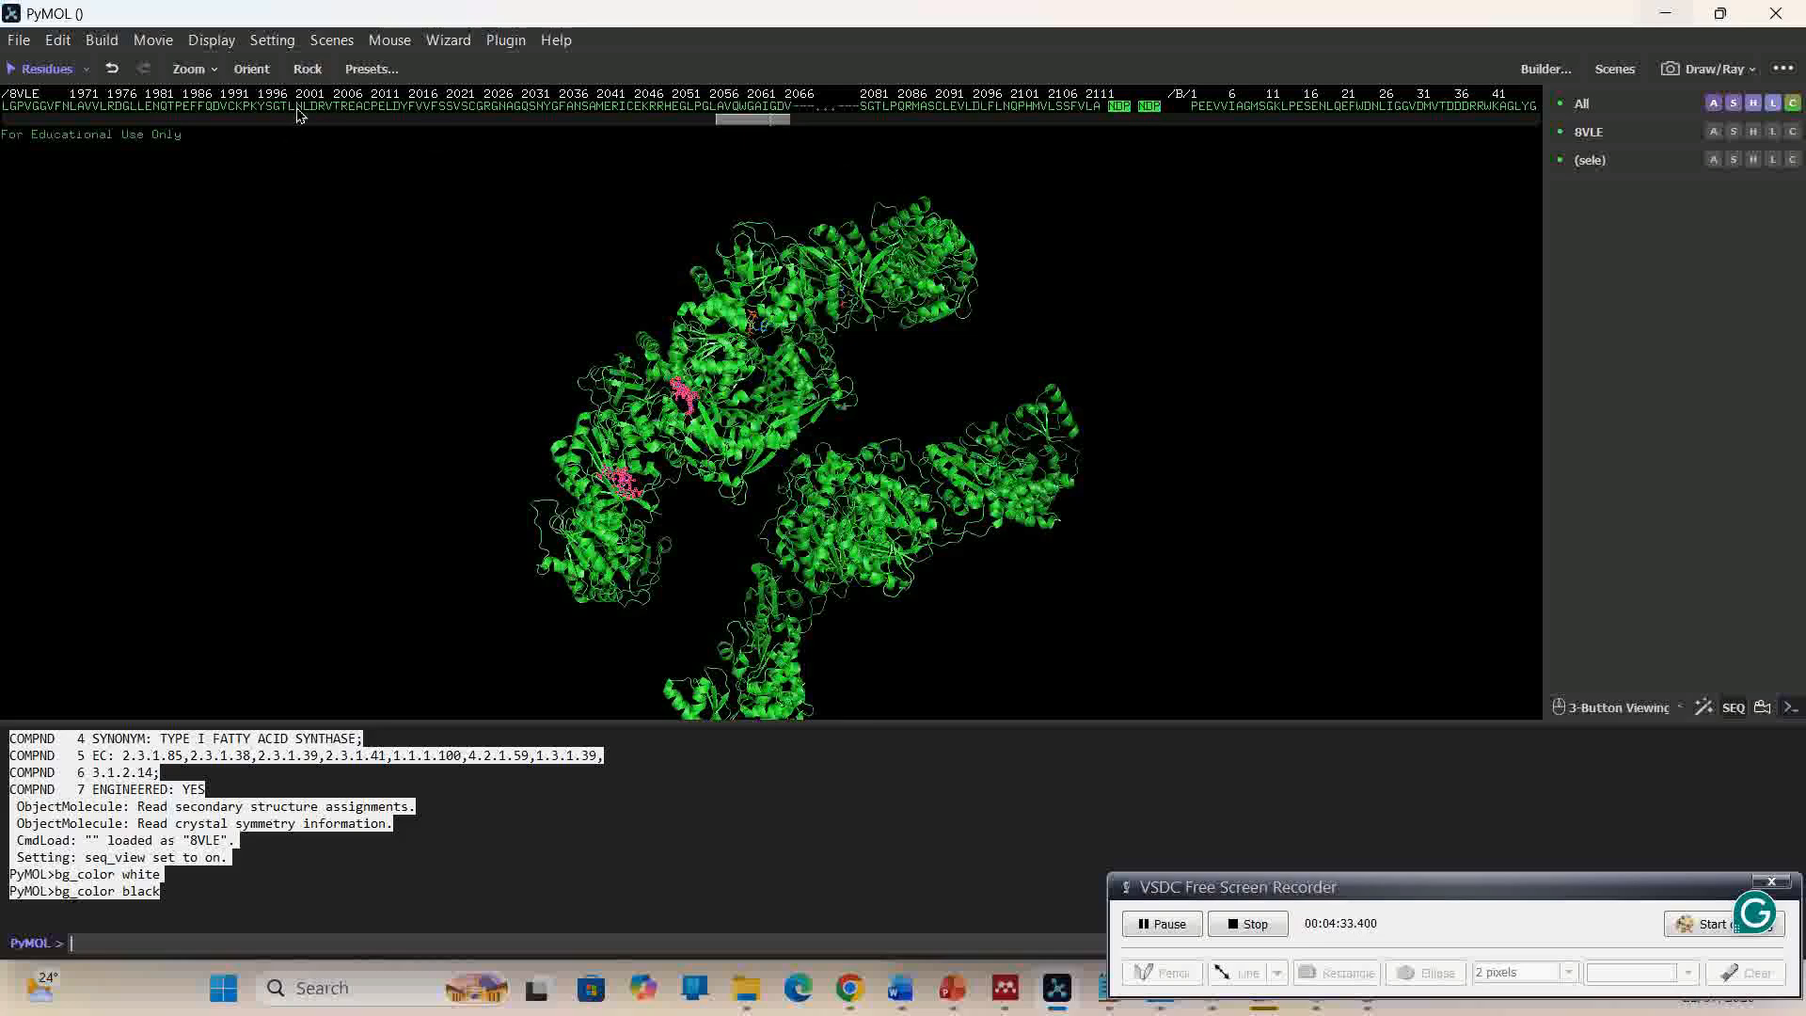
pyautogui.moveTo(293, 109); pyautogui.dragTo(650, 109)
pyautogui.moveTo(771, 124); pyautogui.dragTo(1093, 114)
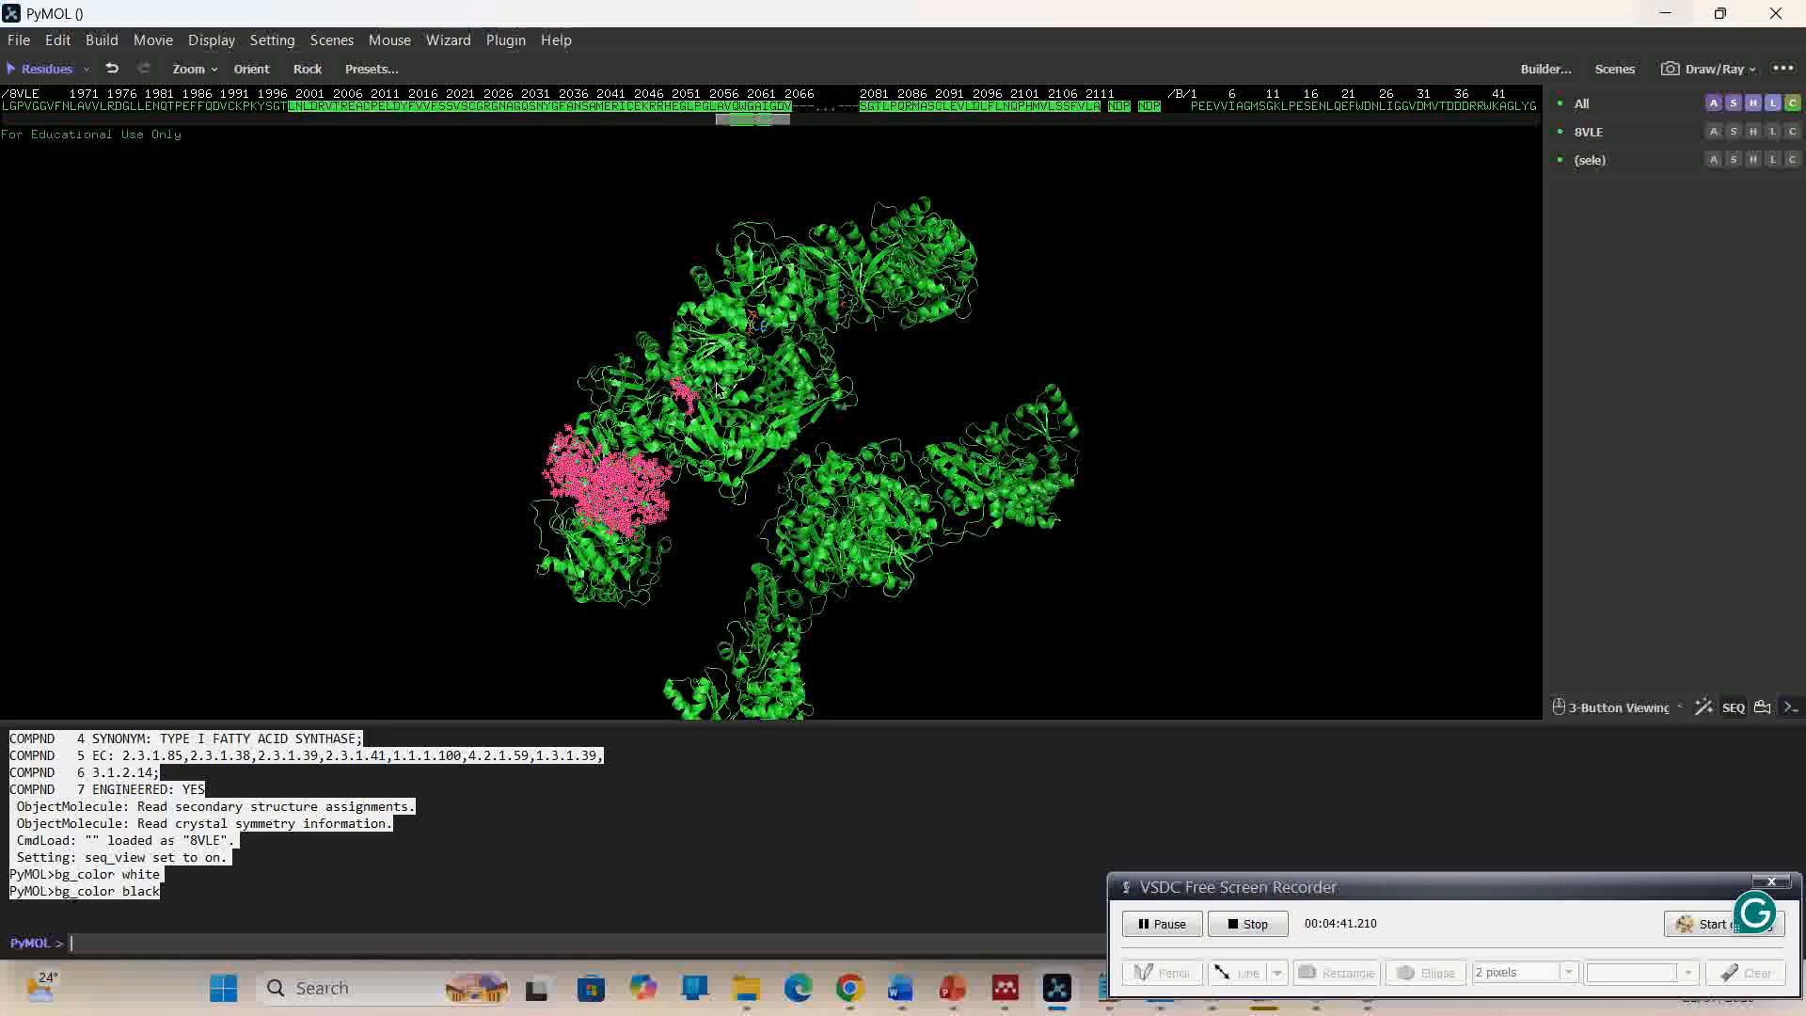
pyautogui.click(1122, 109)
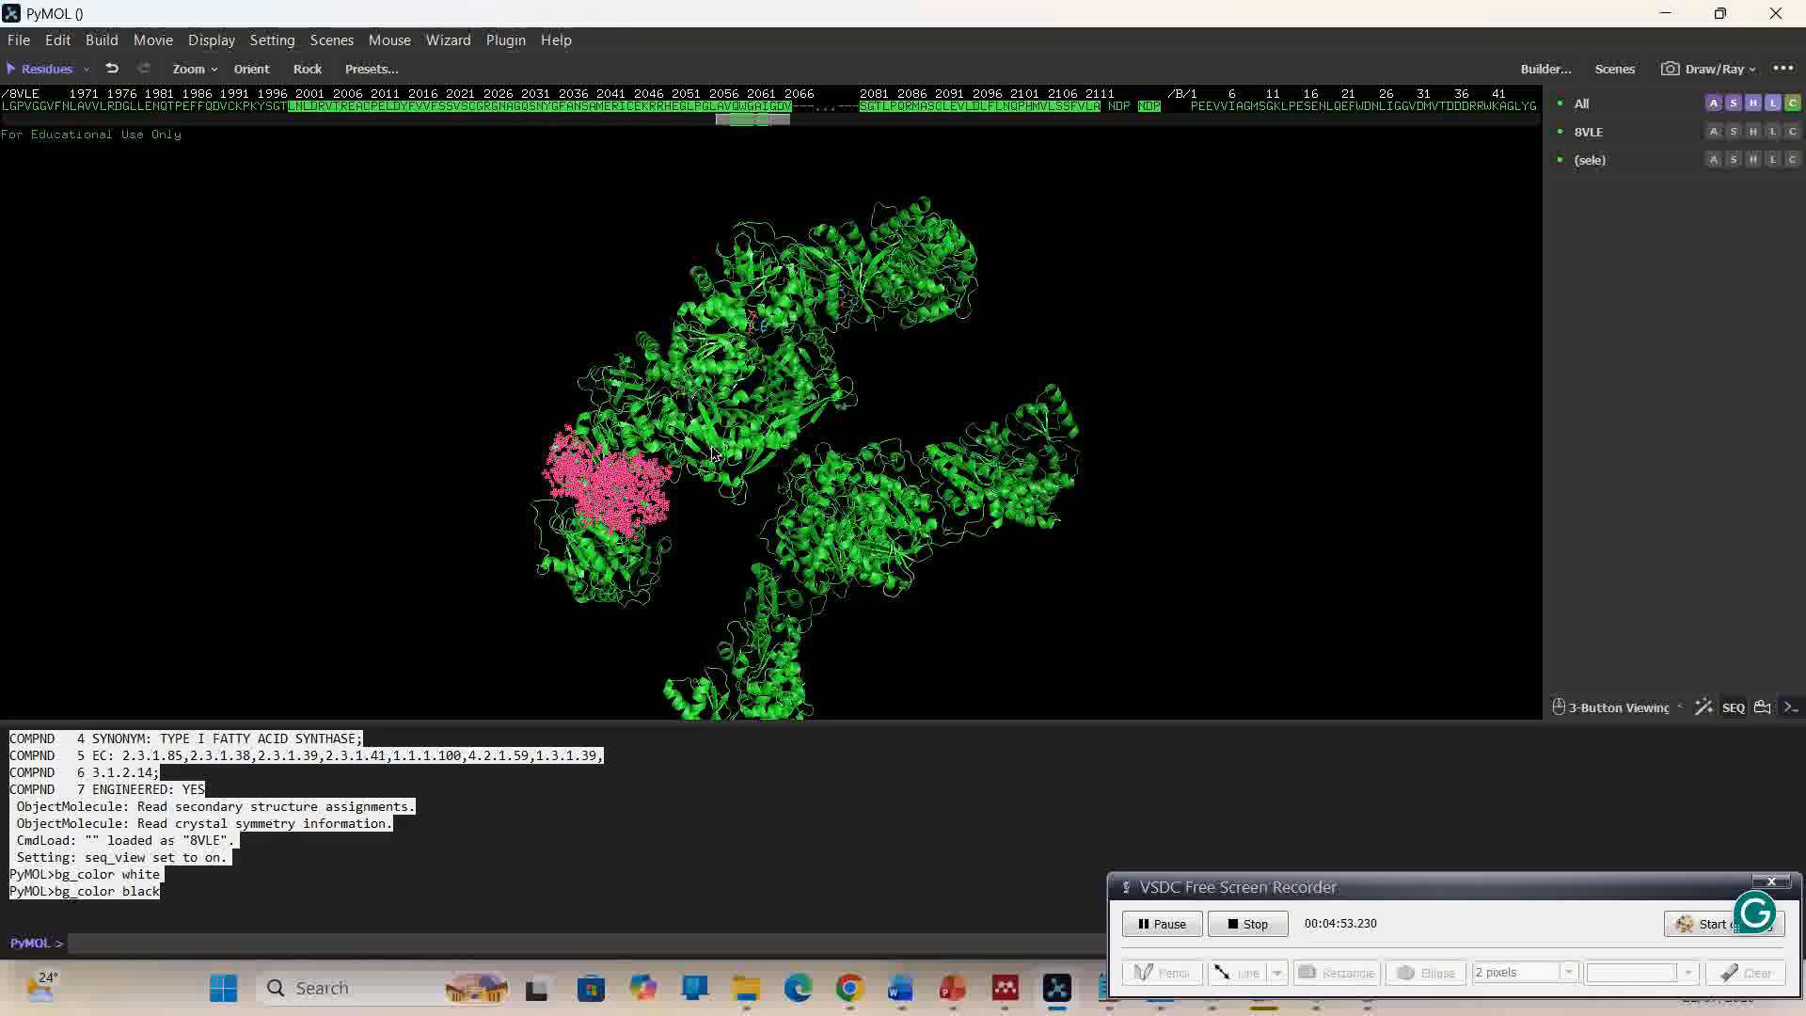
# - Create a new object named 8VLE_sec from the current selection, sele
pyautogui.moveTo(719, 508)
pyautogui.mouseDown()
pyautogui.moveTo(816, 434)
pyautogui.moveTo(955, 463)
pyautogui.moveTo(750, 520)
pyautogui.mouseUp()
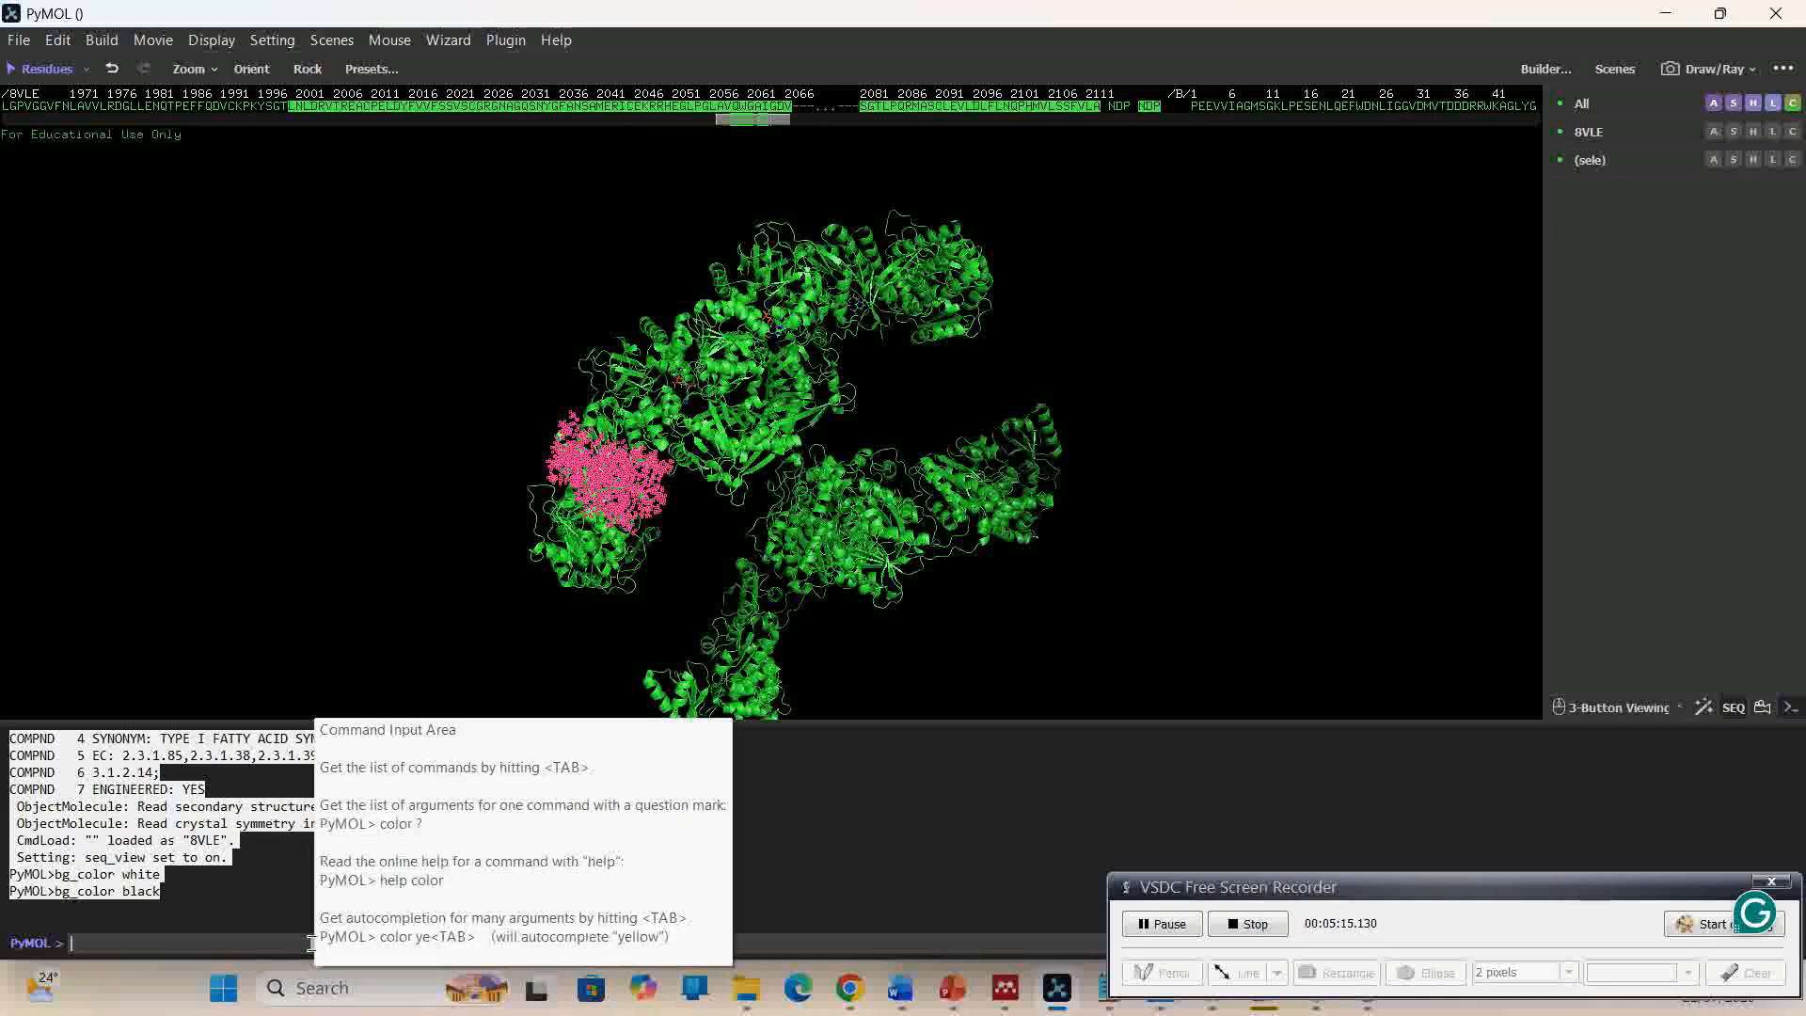
pyautogui.write('reate')
pyautogui.write('8VLE_sec,')
pyautogui.write('sele')
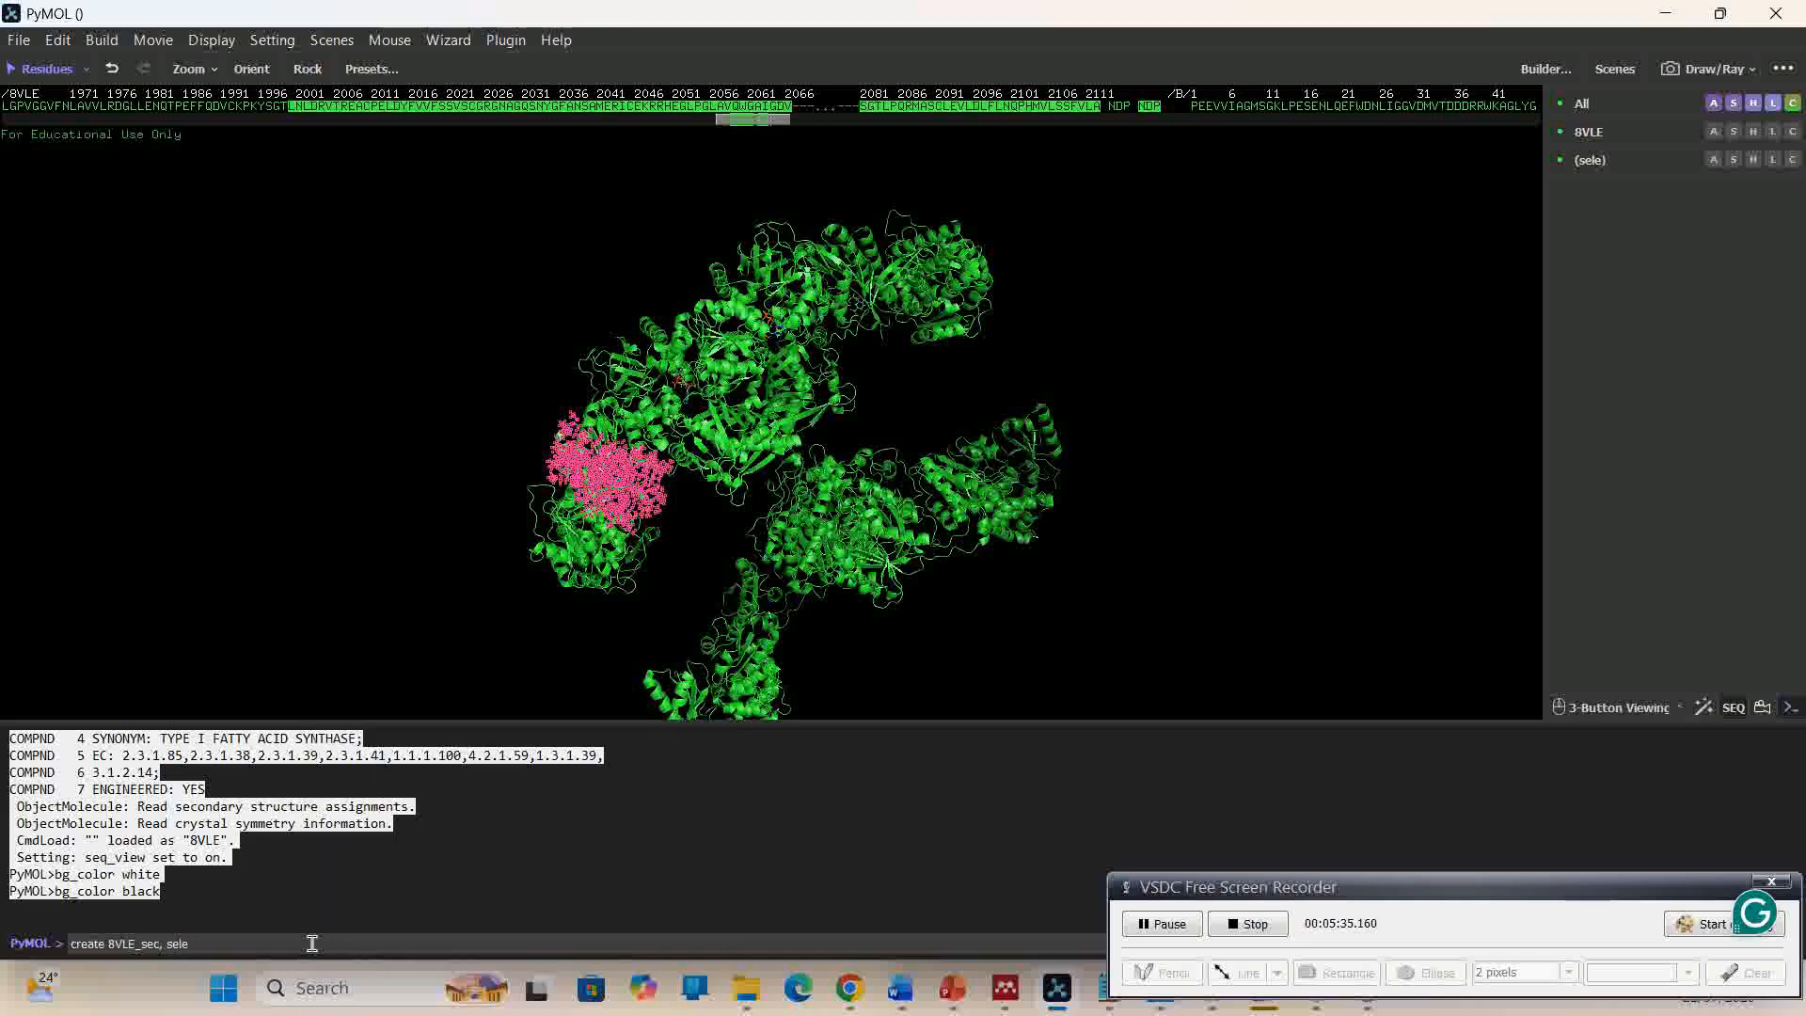
pyautogui.press('Return')
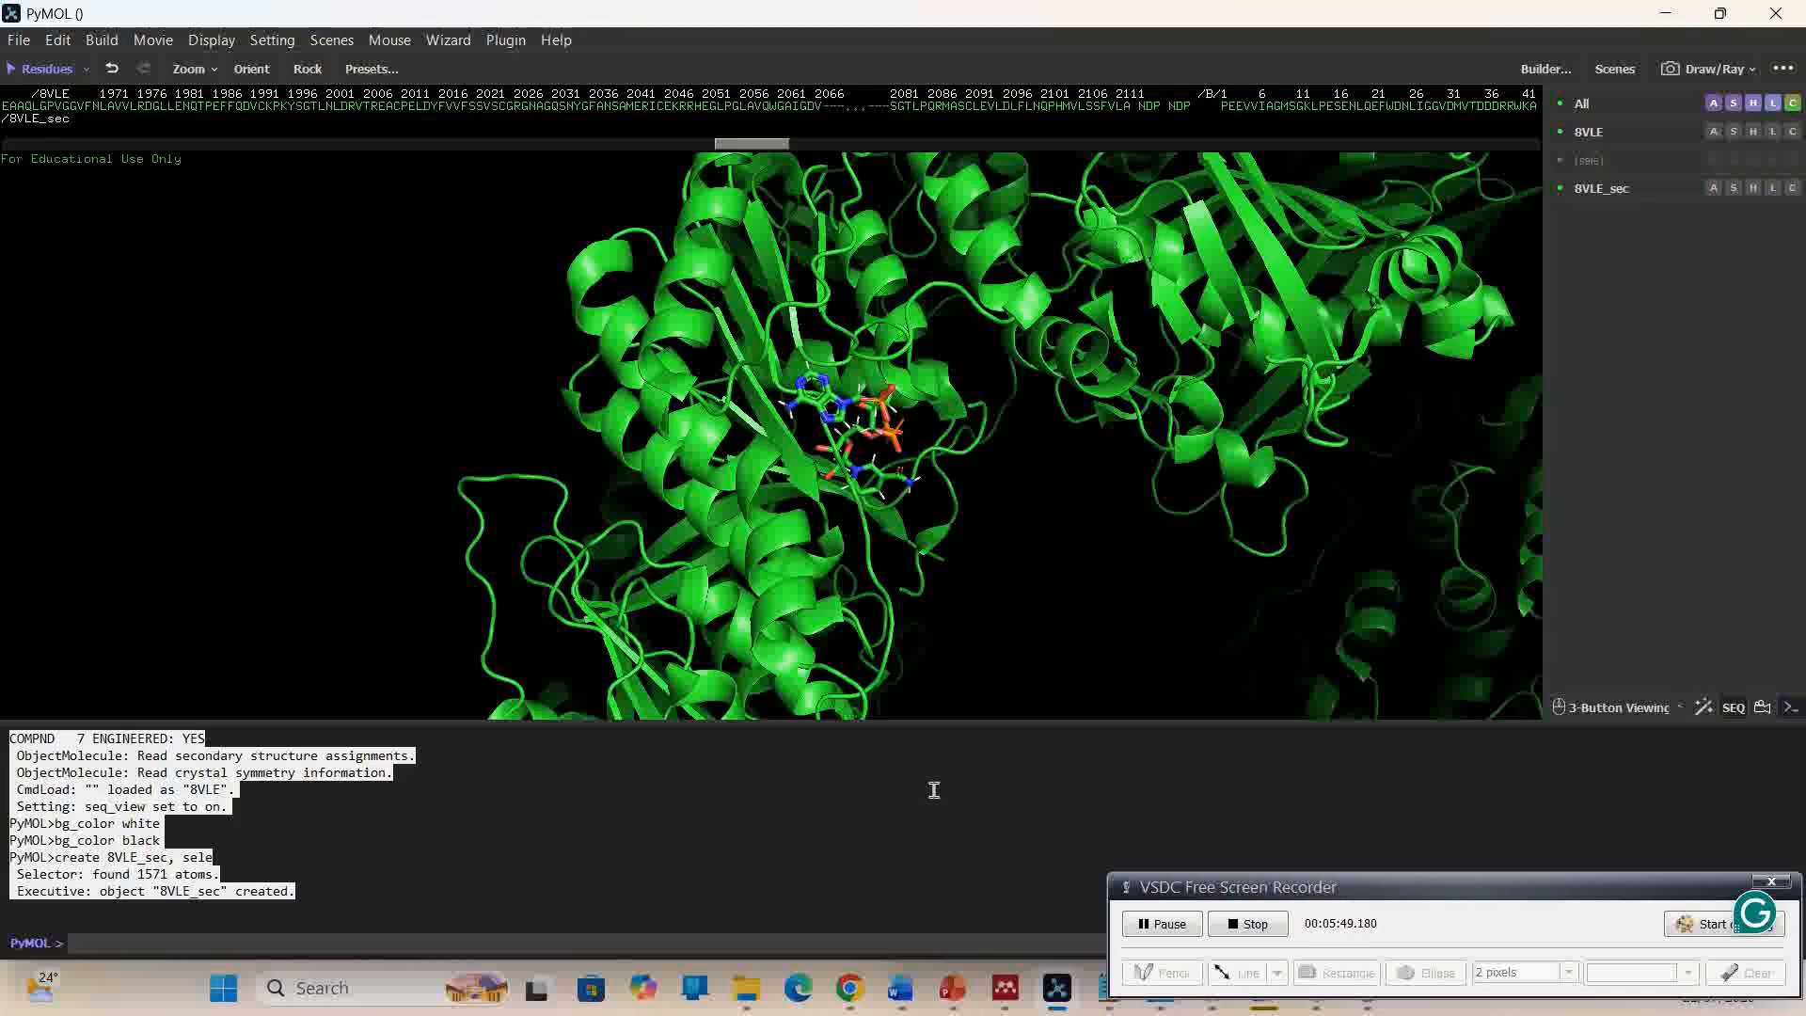
# - Save the 8VLE_sec object as 8VLE_sec_cln.pdb
pyautogui.click(212, 945)
pyautogui.write('save')
pyautogui.write(' *')
pyautogui.write('VLE')
pyautogui.press('Left')
pyautogui.press('Left')
pyautogui.press('Left')
pyautogui.press('BackSpace')
pyautogui.write('8')
pyautogui.press('Right')
pyautogui.press('Right')
pyautogui.press('Right')
pyautogui.write('l')
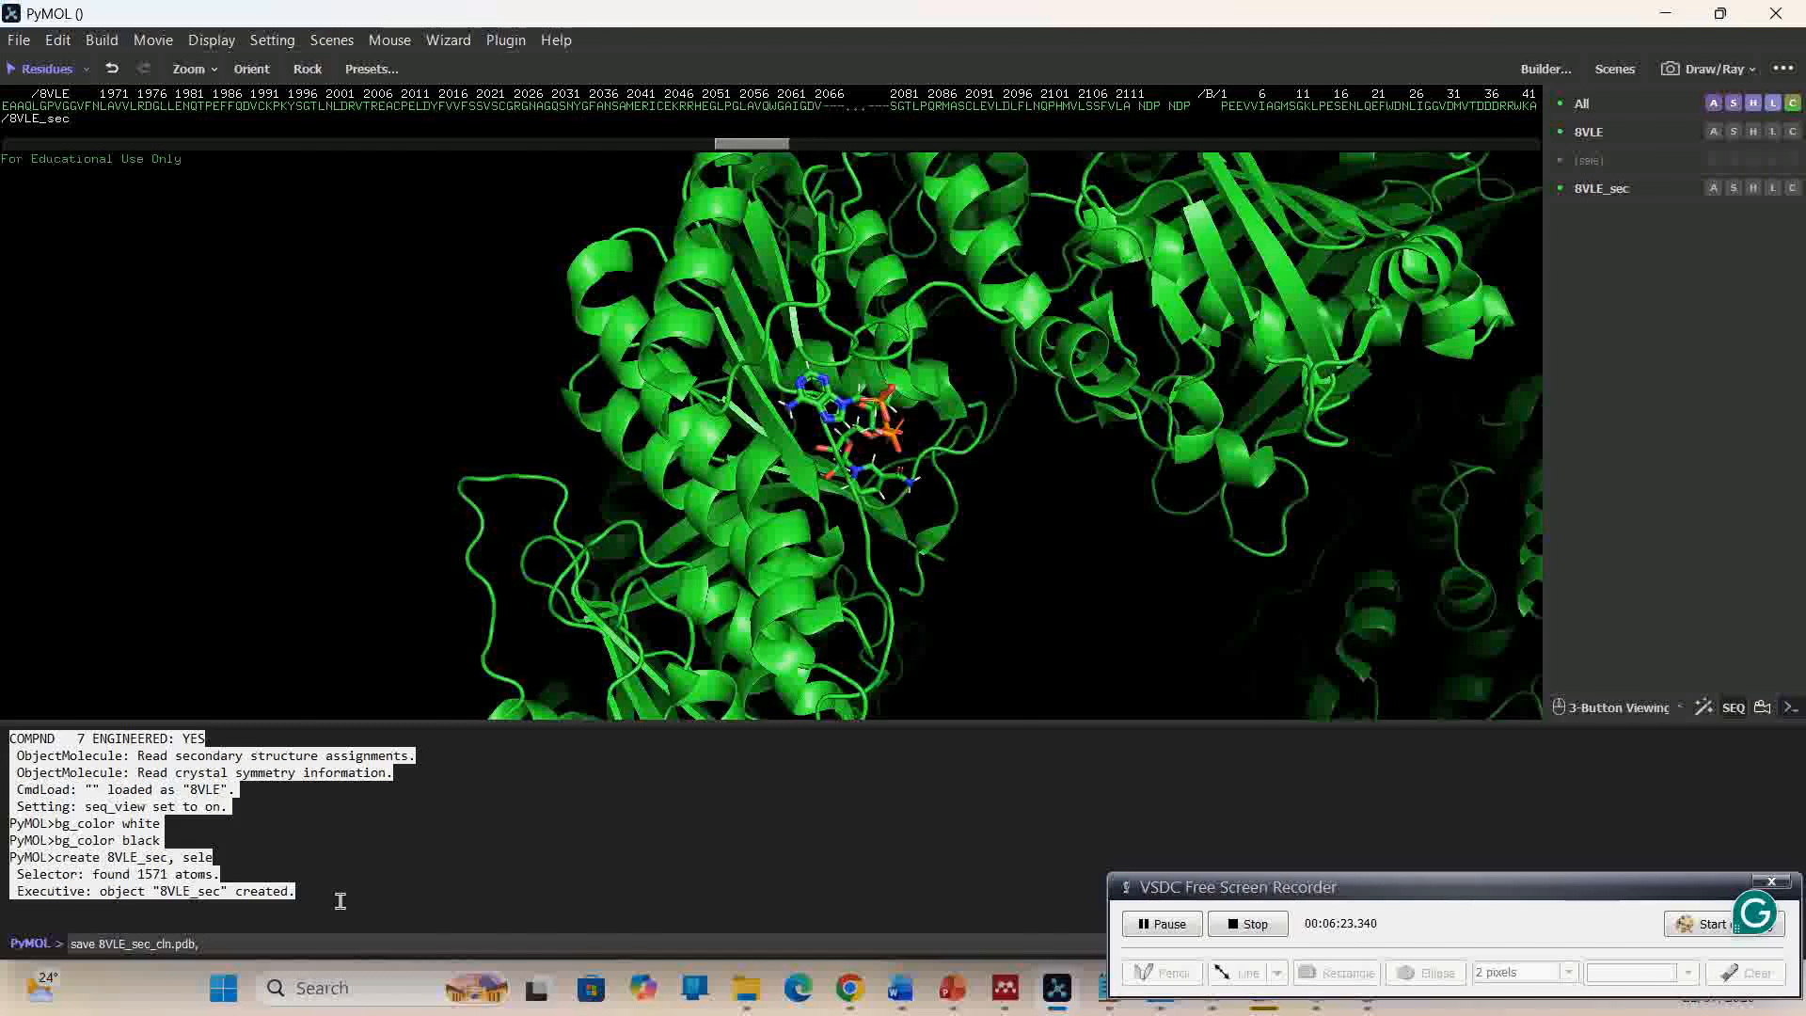
pyautogui.write('8VLE_sec')
pyautogui.press('Return')
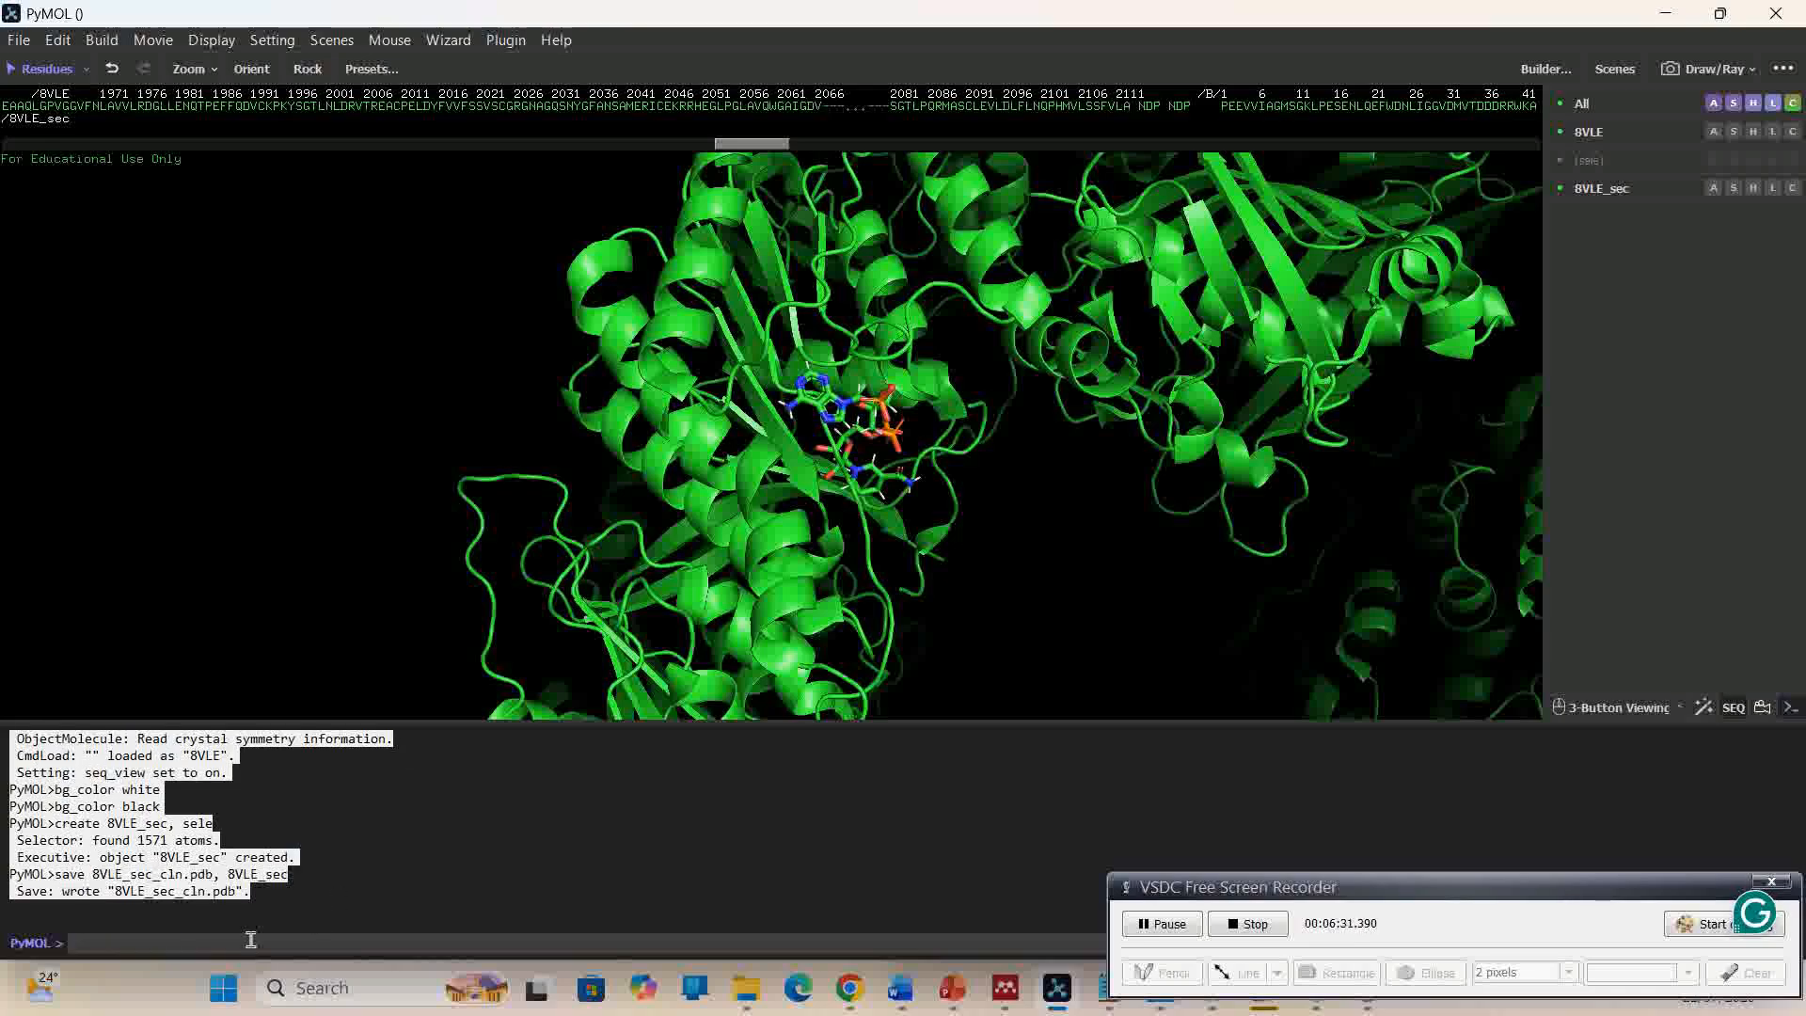
# - List the working directory's files, and locate 8VLE_sec_cln.pdb in the Training folder in File Explorer
pyautogui.click(307, 908)
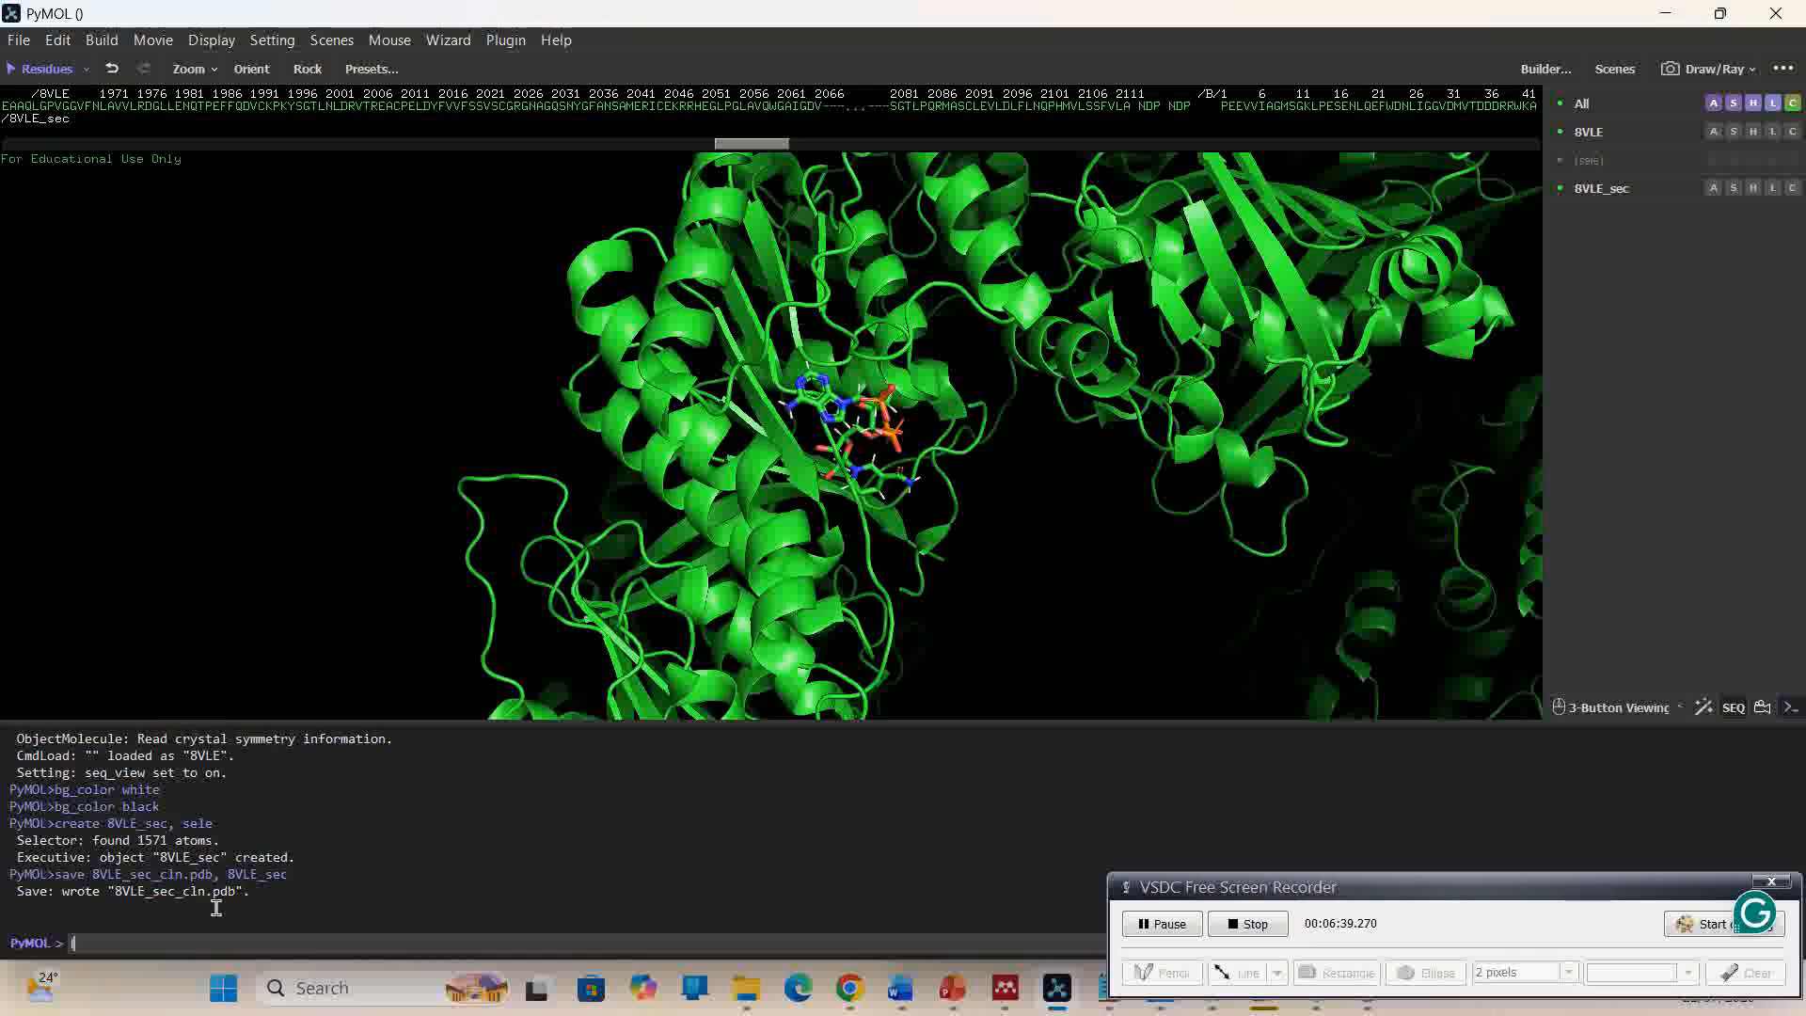
pyautogui.write('ls')
pyautogui.press('Return')
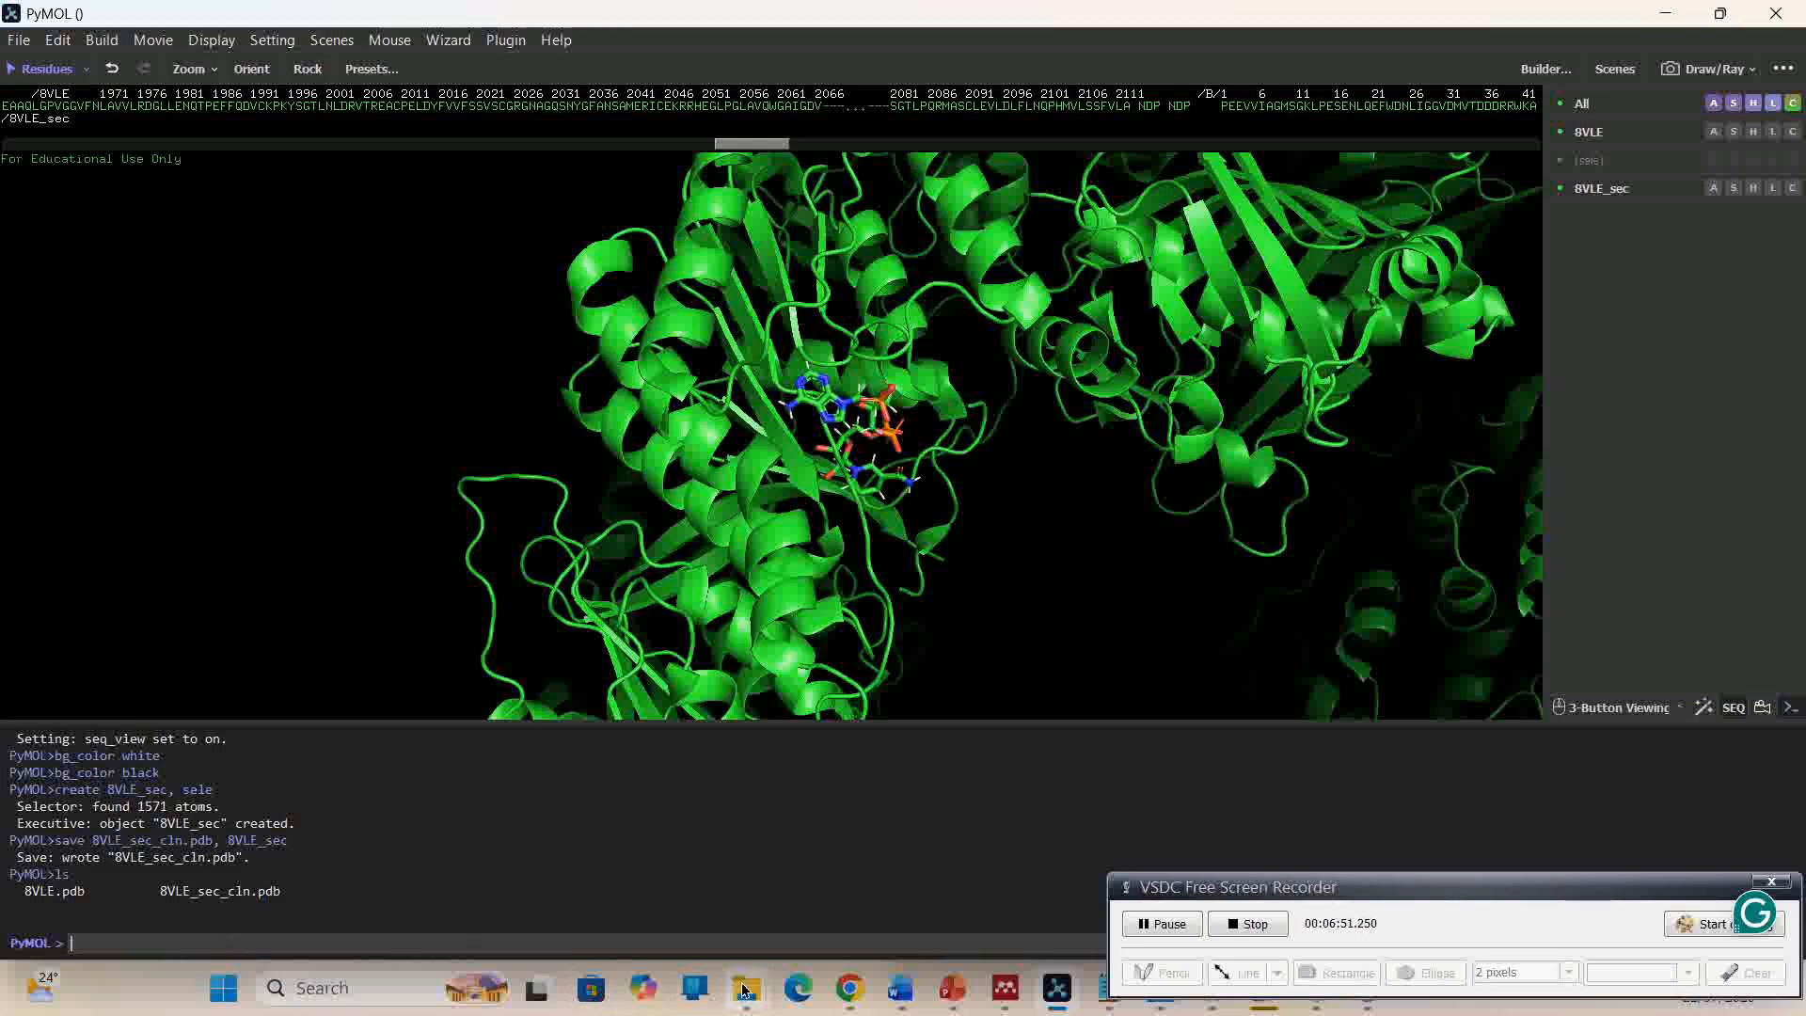
pyautogui.moveTo(745, 993)
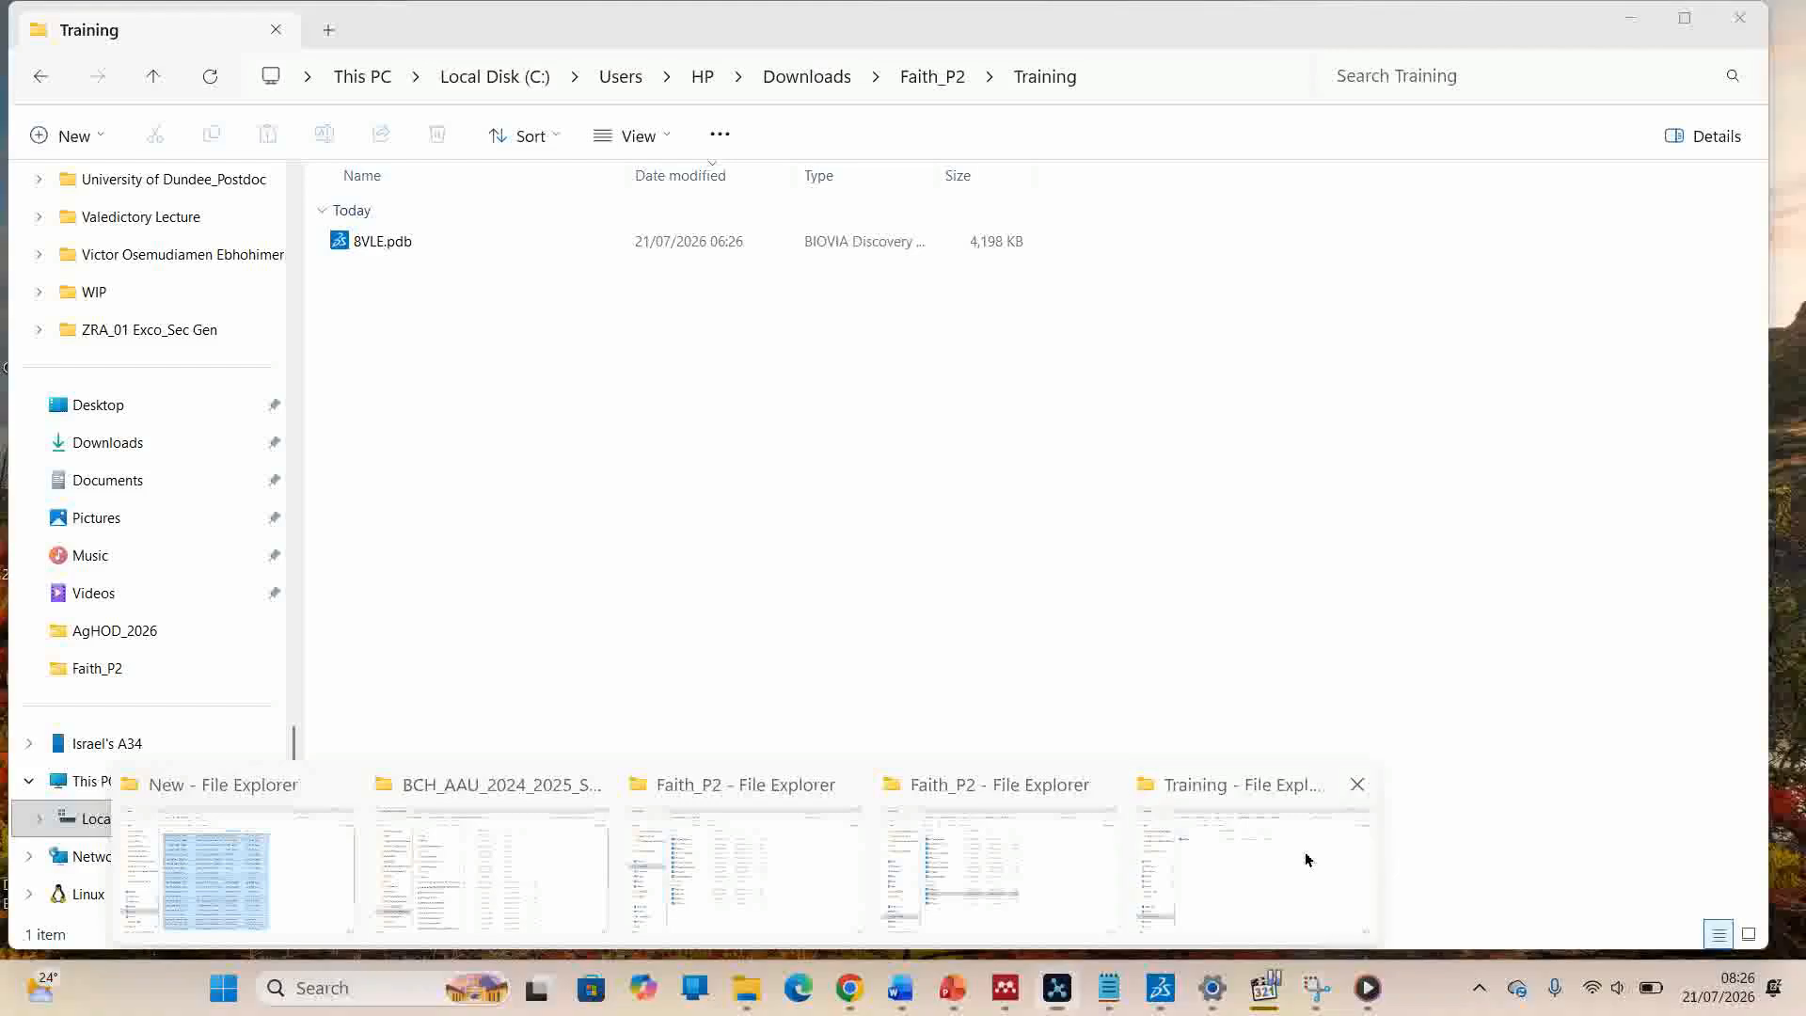
pyautogui.click(1307, 856)
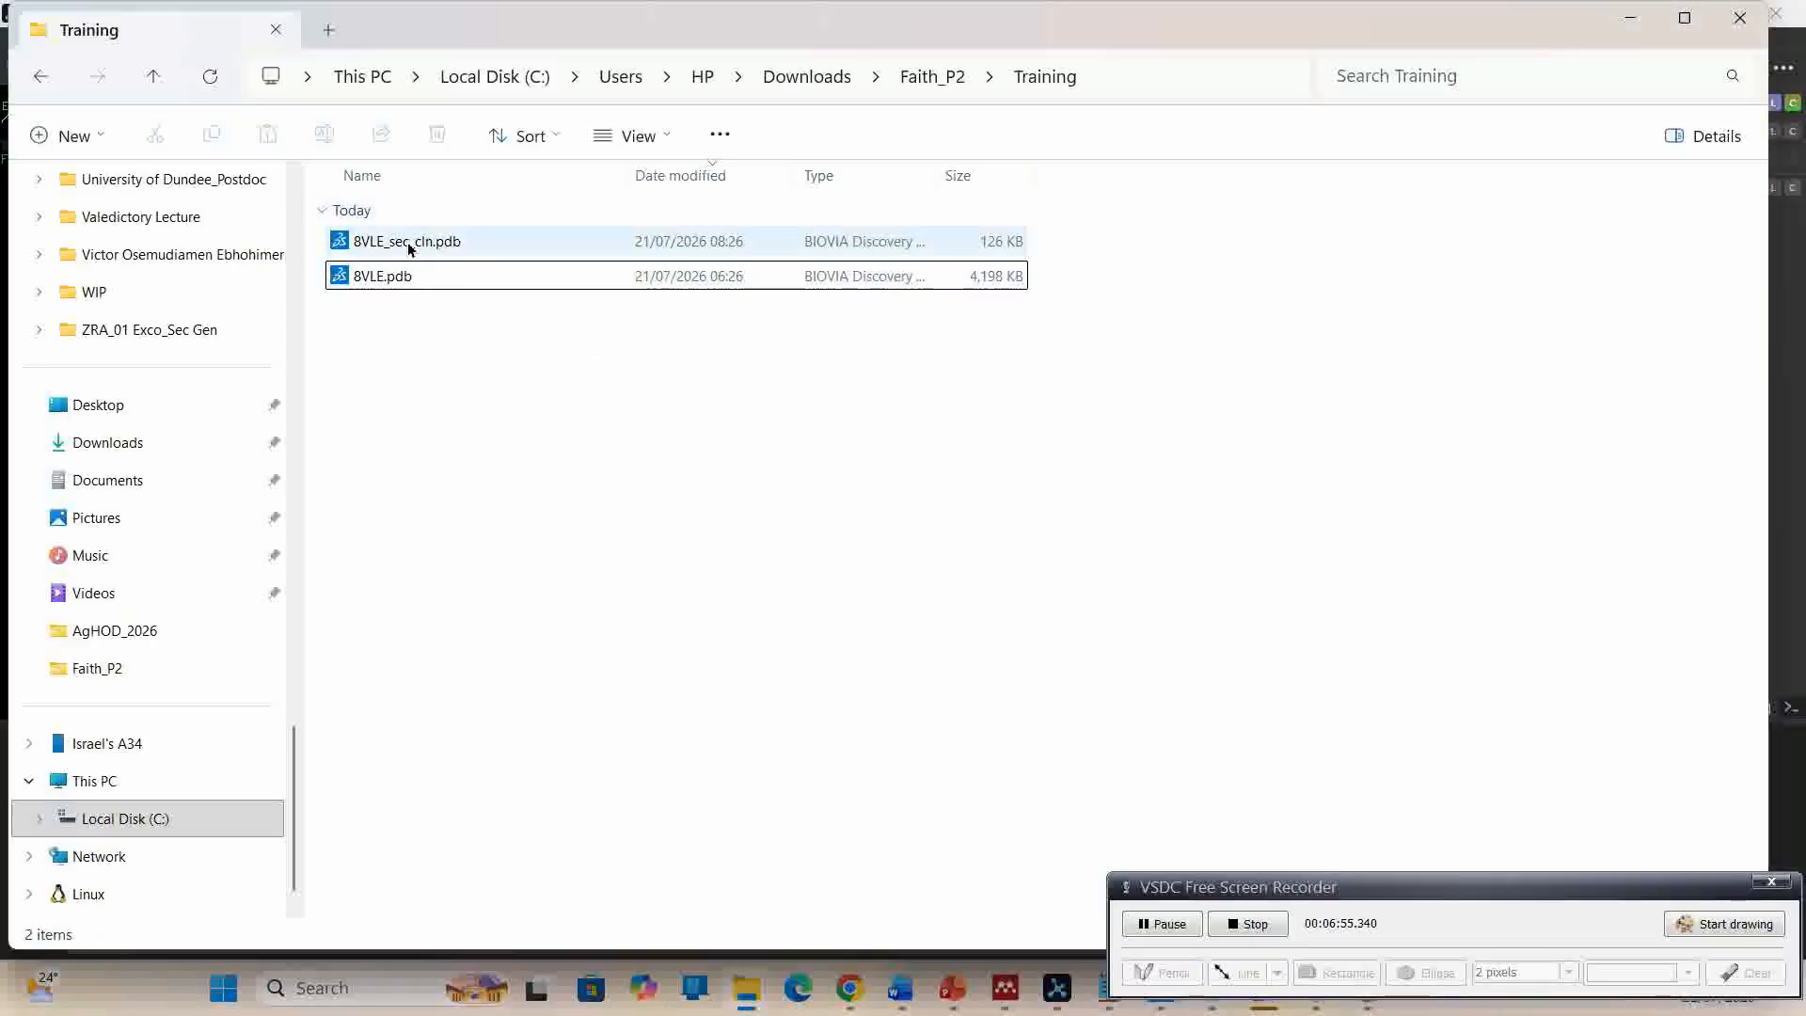
pyautogui.click(376, 276)
pyautogui.click(441, 246)
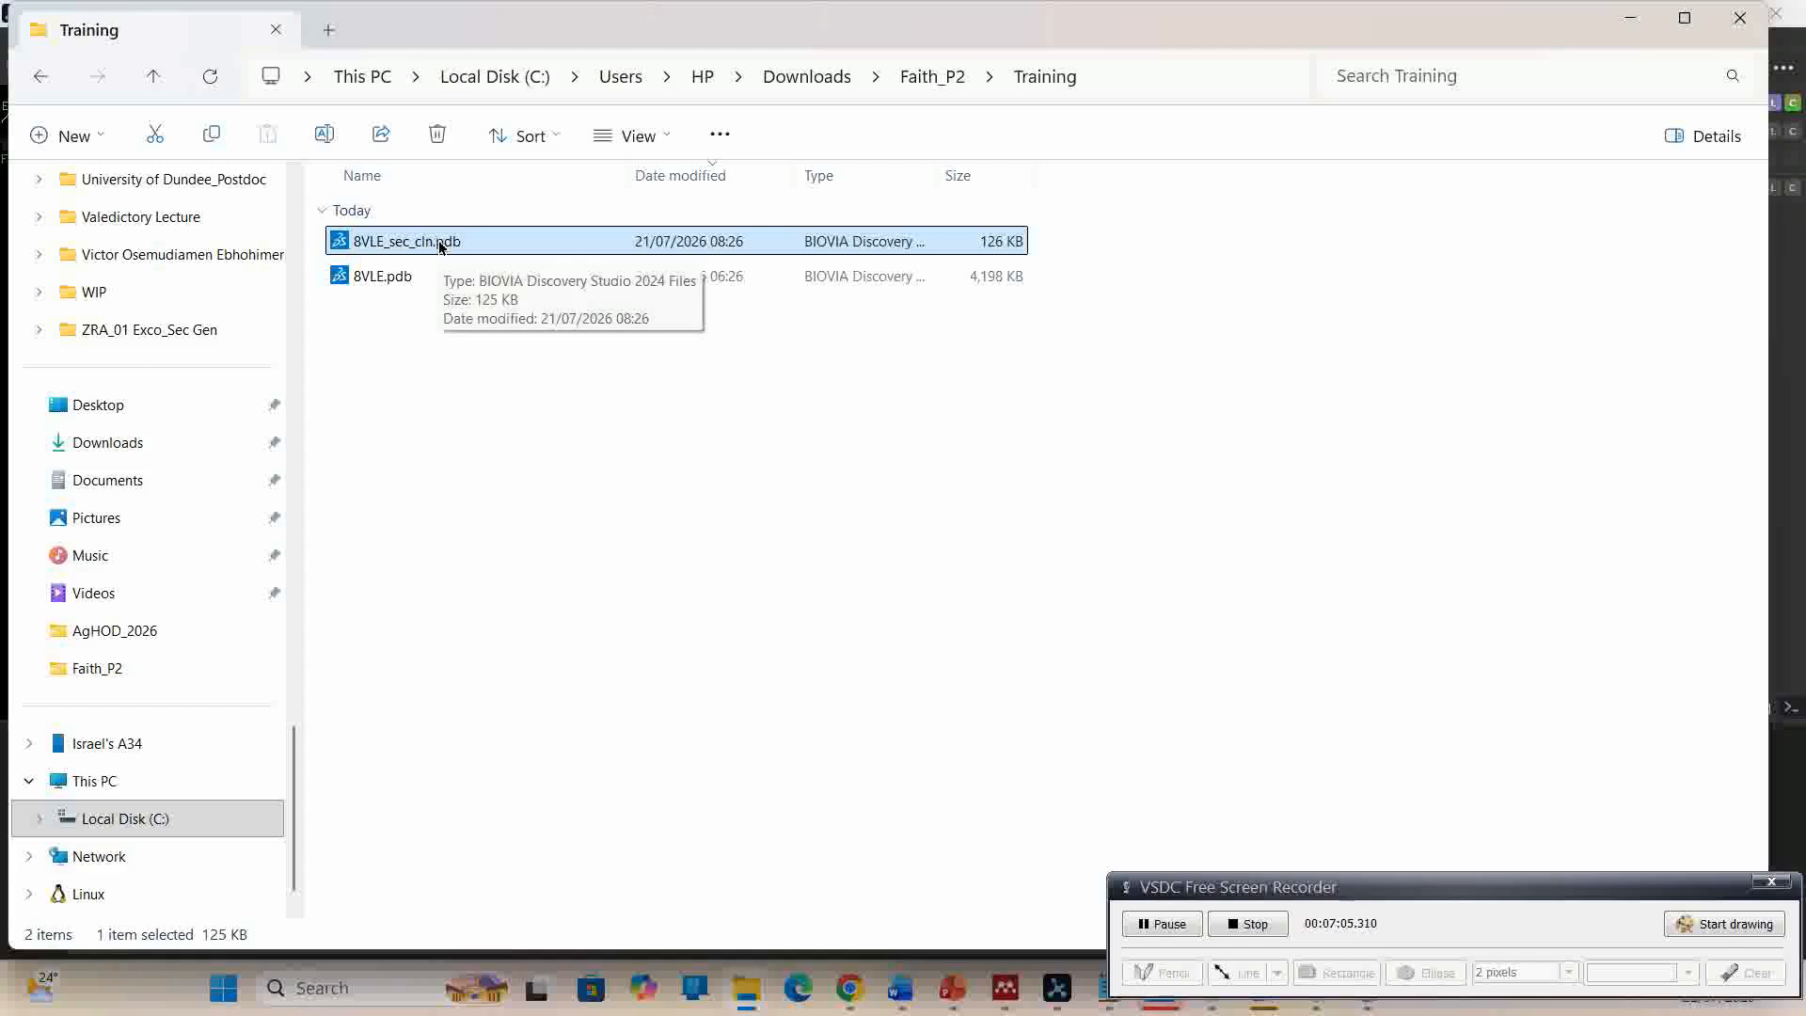
# - Inspect the 8VLE_sec_cln structure from another angle in Discovery Studio Visualizer, and return to PyMOL
pyautogui.moveTo(1440, 887); pyautogui.dragTo(1434, 805)
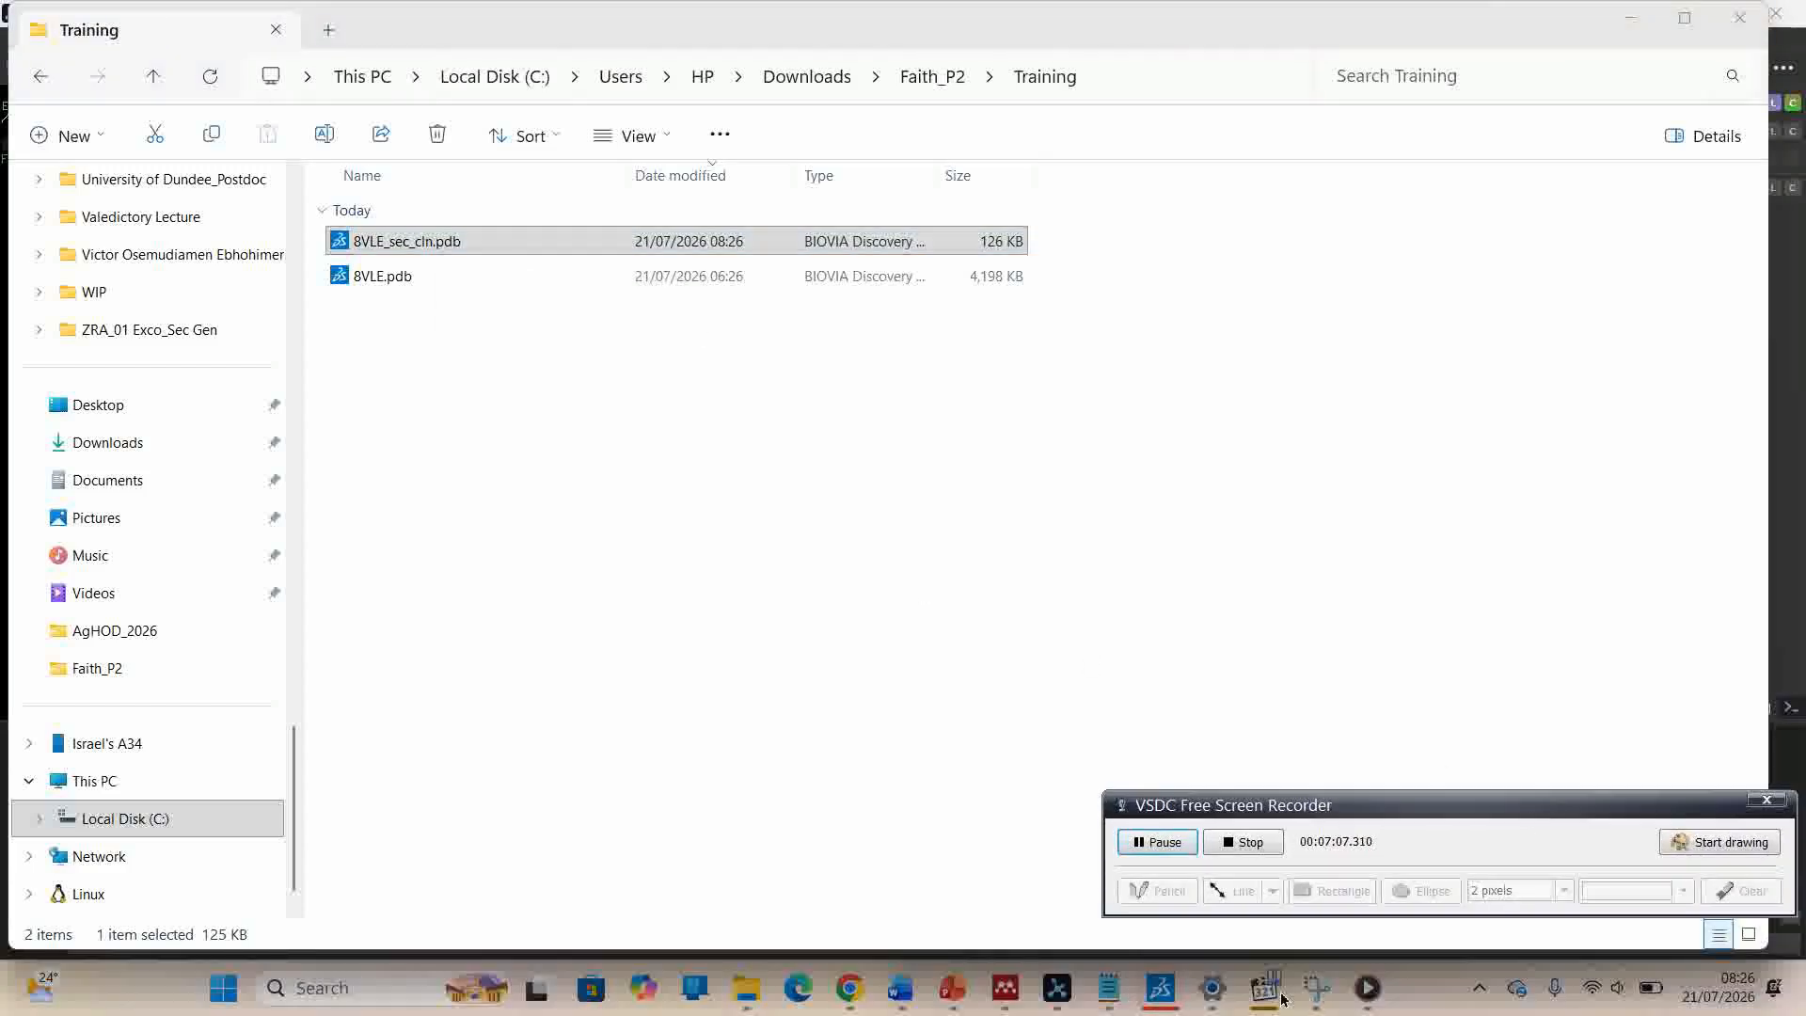
pyautogui.click(1164, 997)
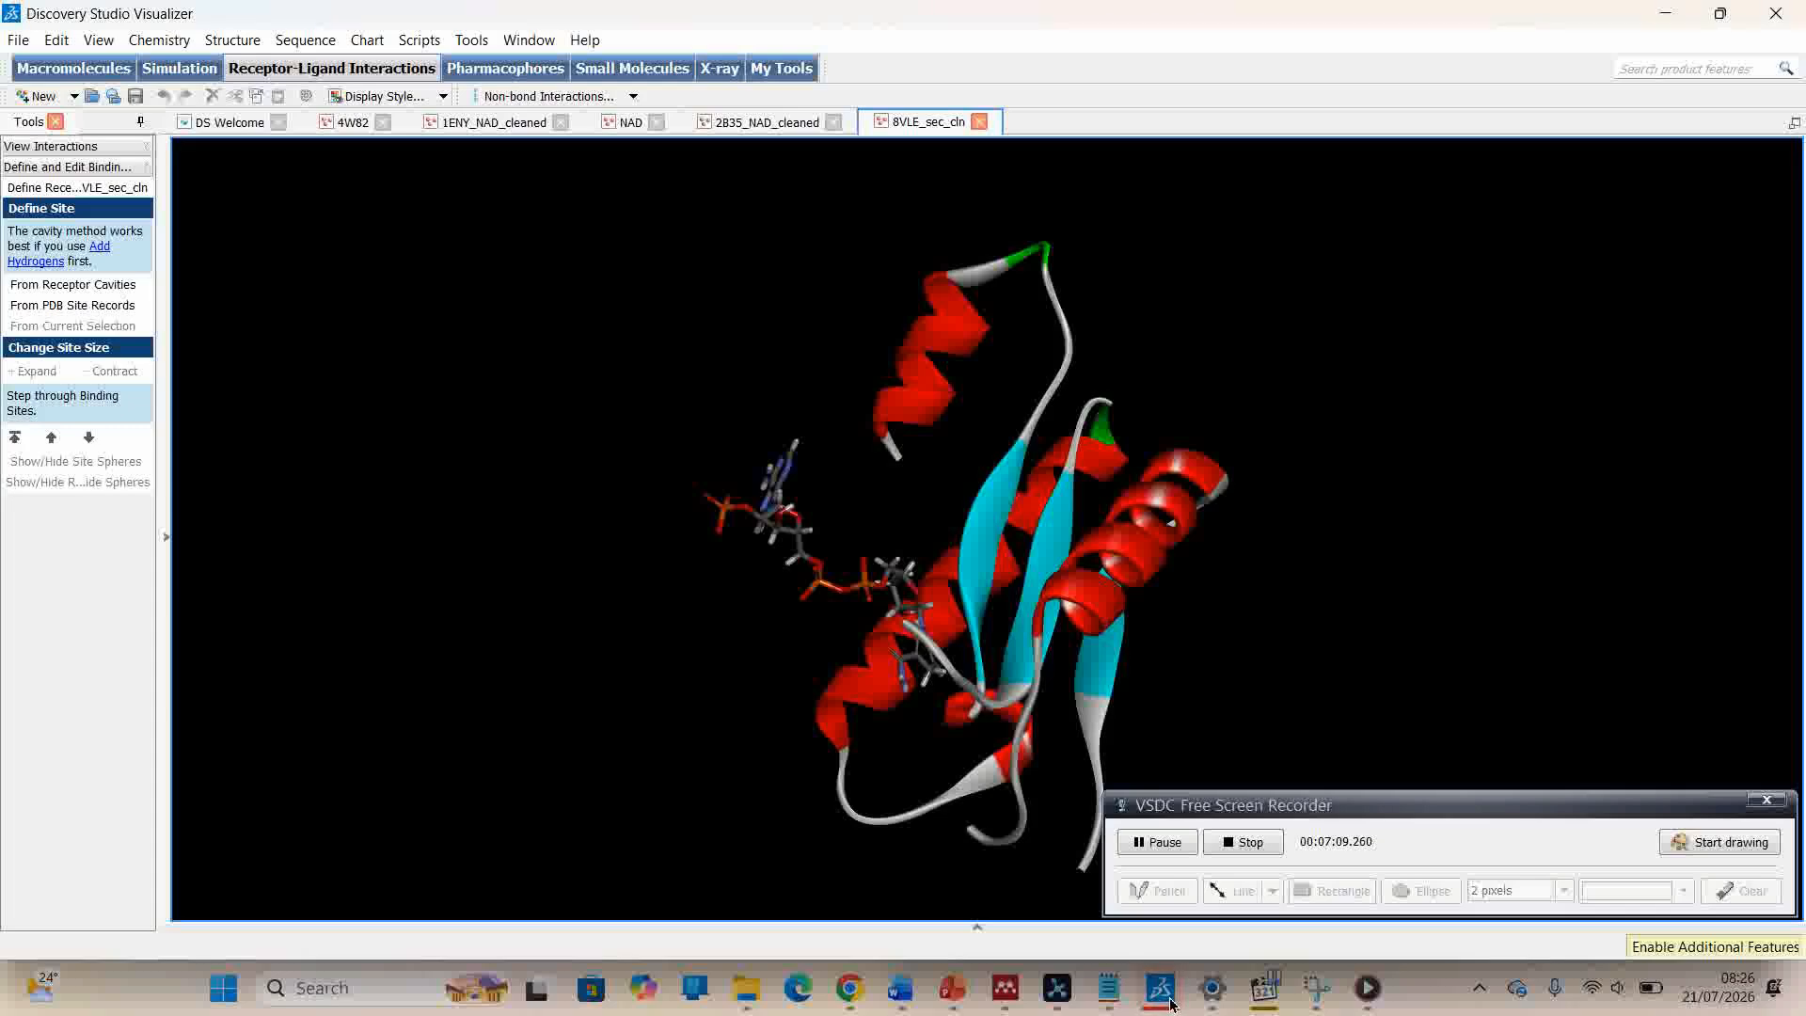
pyautogui.moveTo(1110, 677); pyautogui.dragTo(1064, 687)
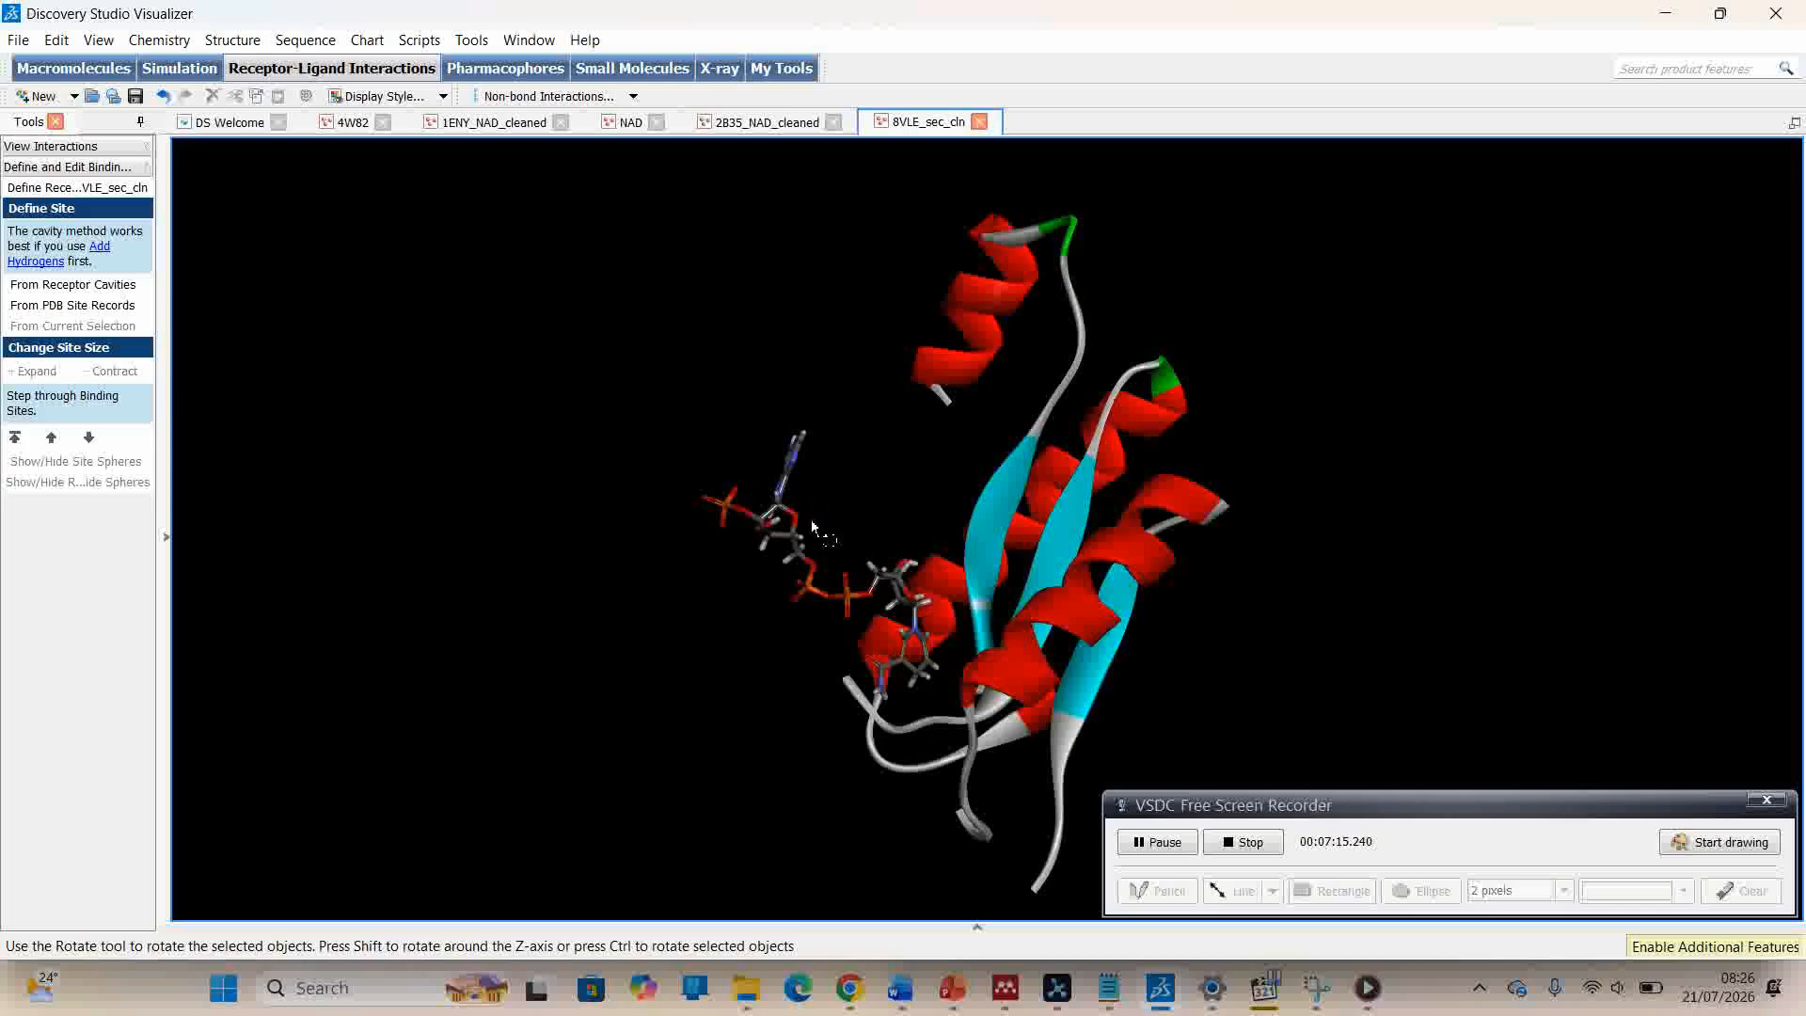
pyautogui.click(1666, 12)
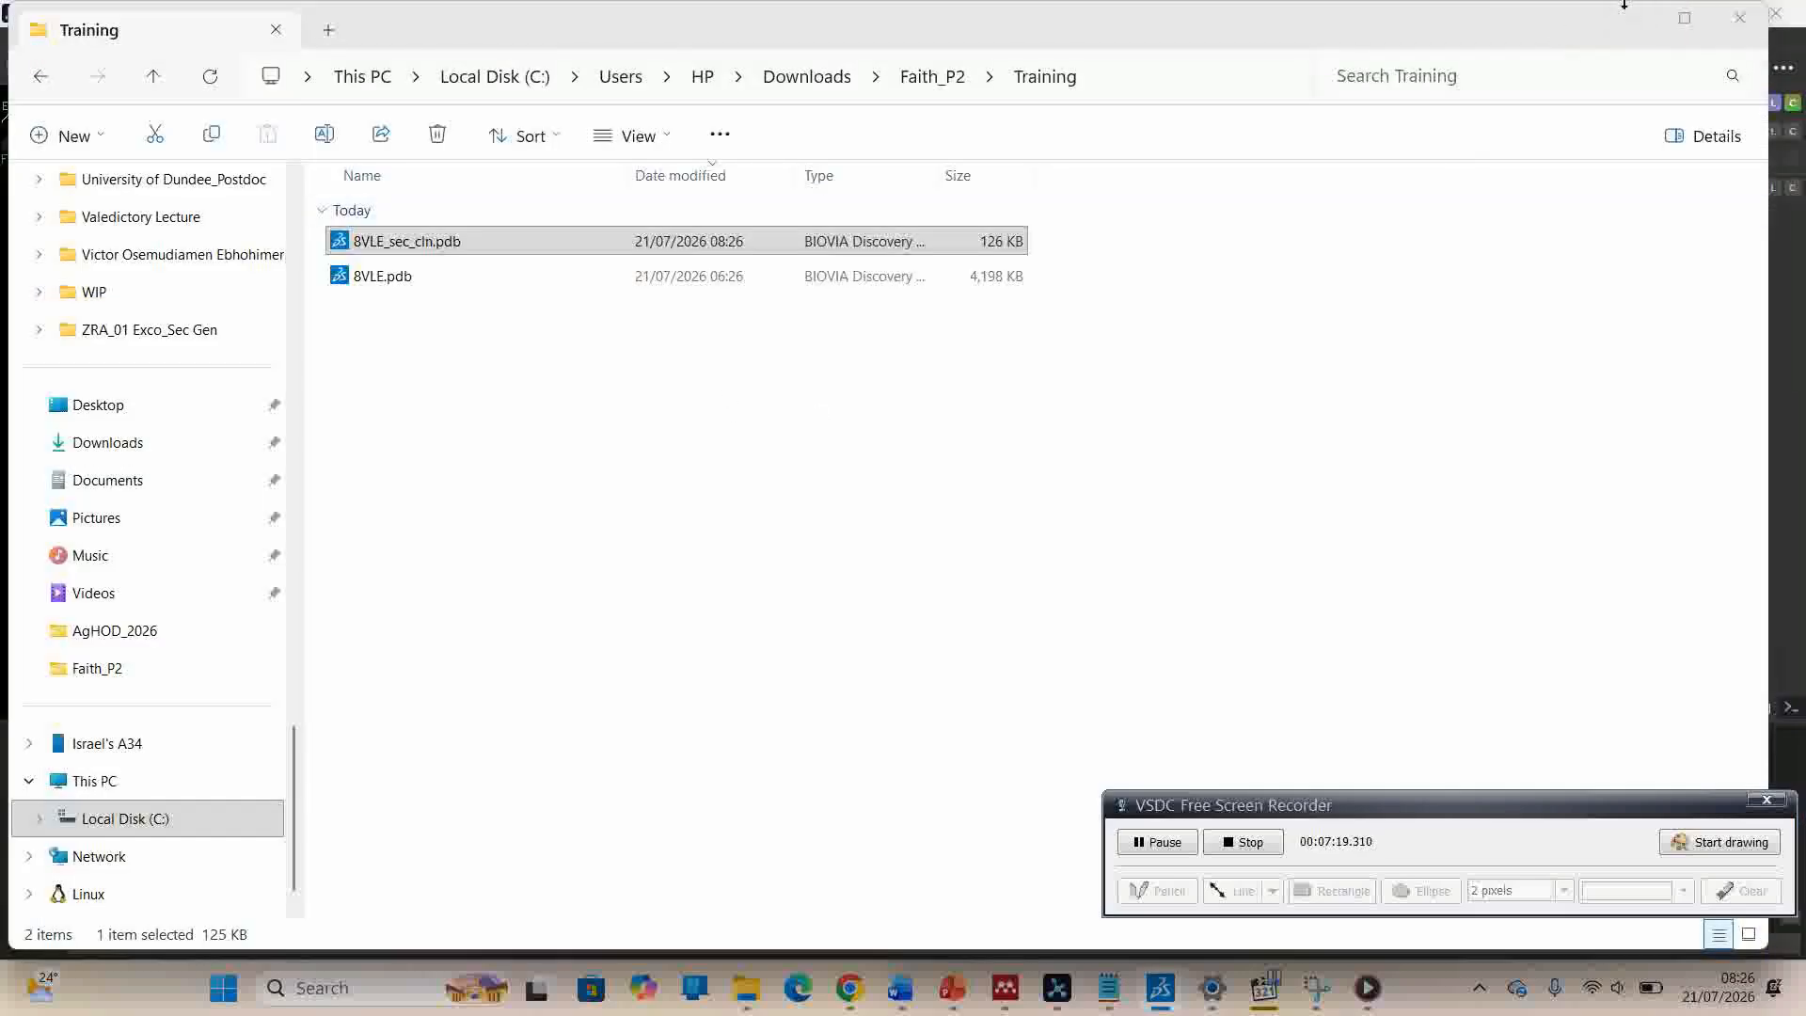
pyautogui.click(1630, 16)
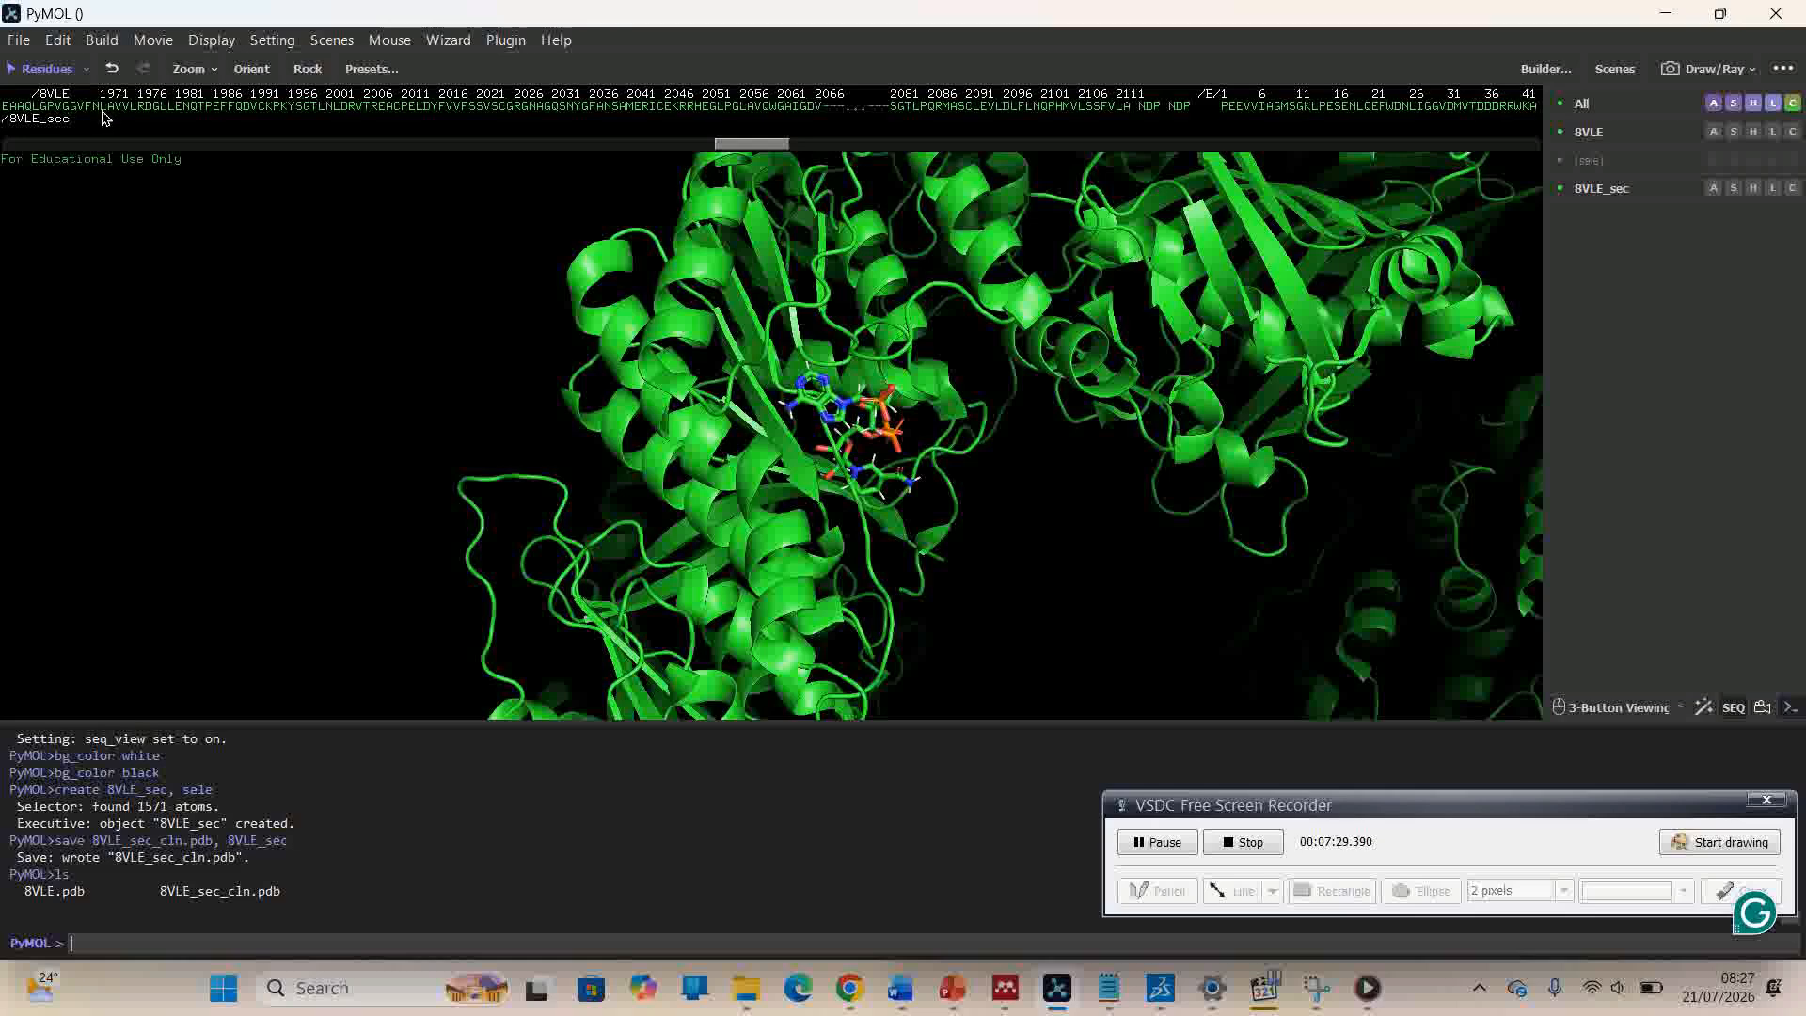
# - Select the chain A residues from about 1971 to the chain's end with the ligands, and remove the first NDP from the selection
pyautogui.moveTo(101, 109); pyautogui.dragTo(485, 109)
pyautogui.moveTo(643, 125); pyautogui.dragTo(1183, 124)
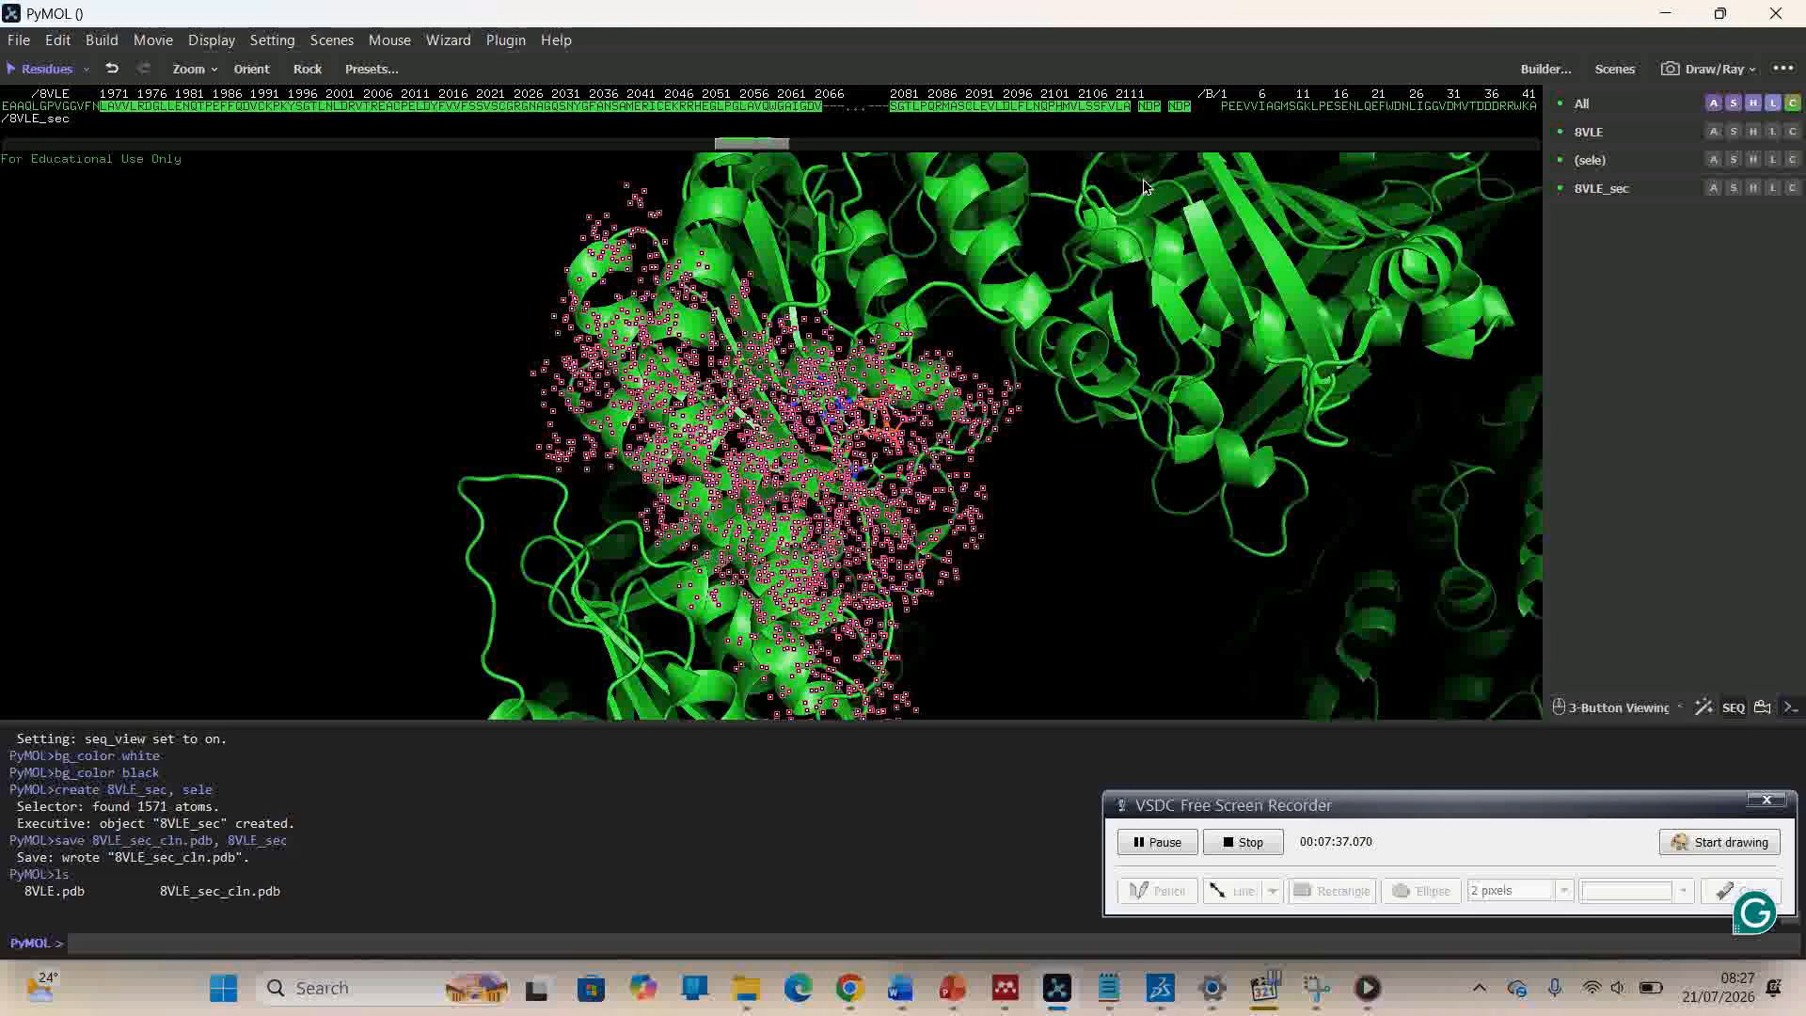
pyautogui.moveTo(1077, 449); pyautogui.dragTo(1060, 381)
pyautogui.rightClick(1060, 381)
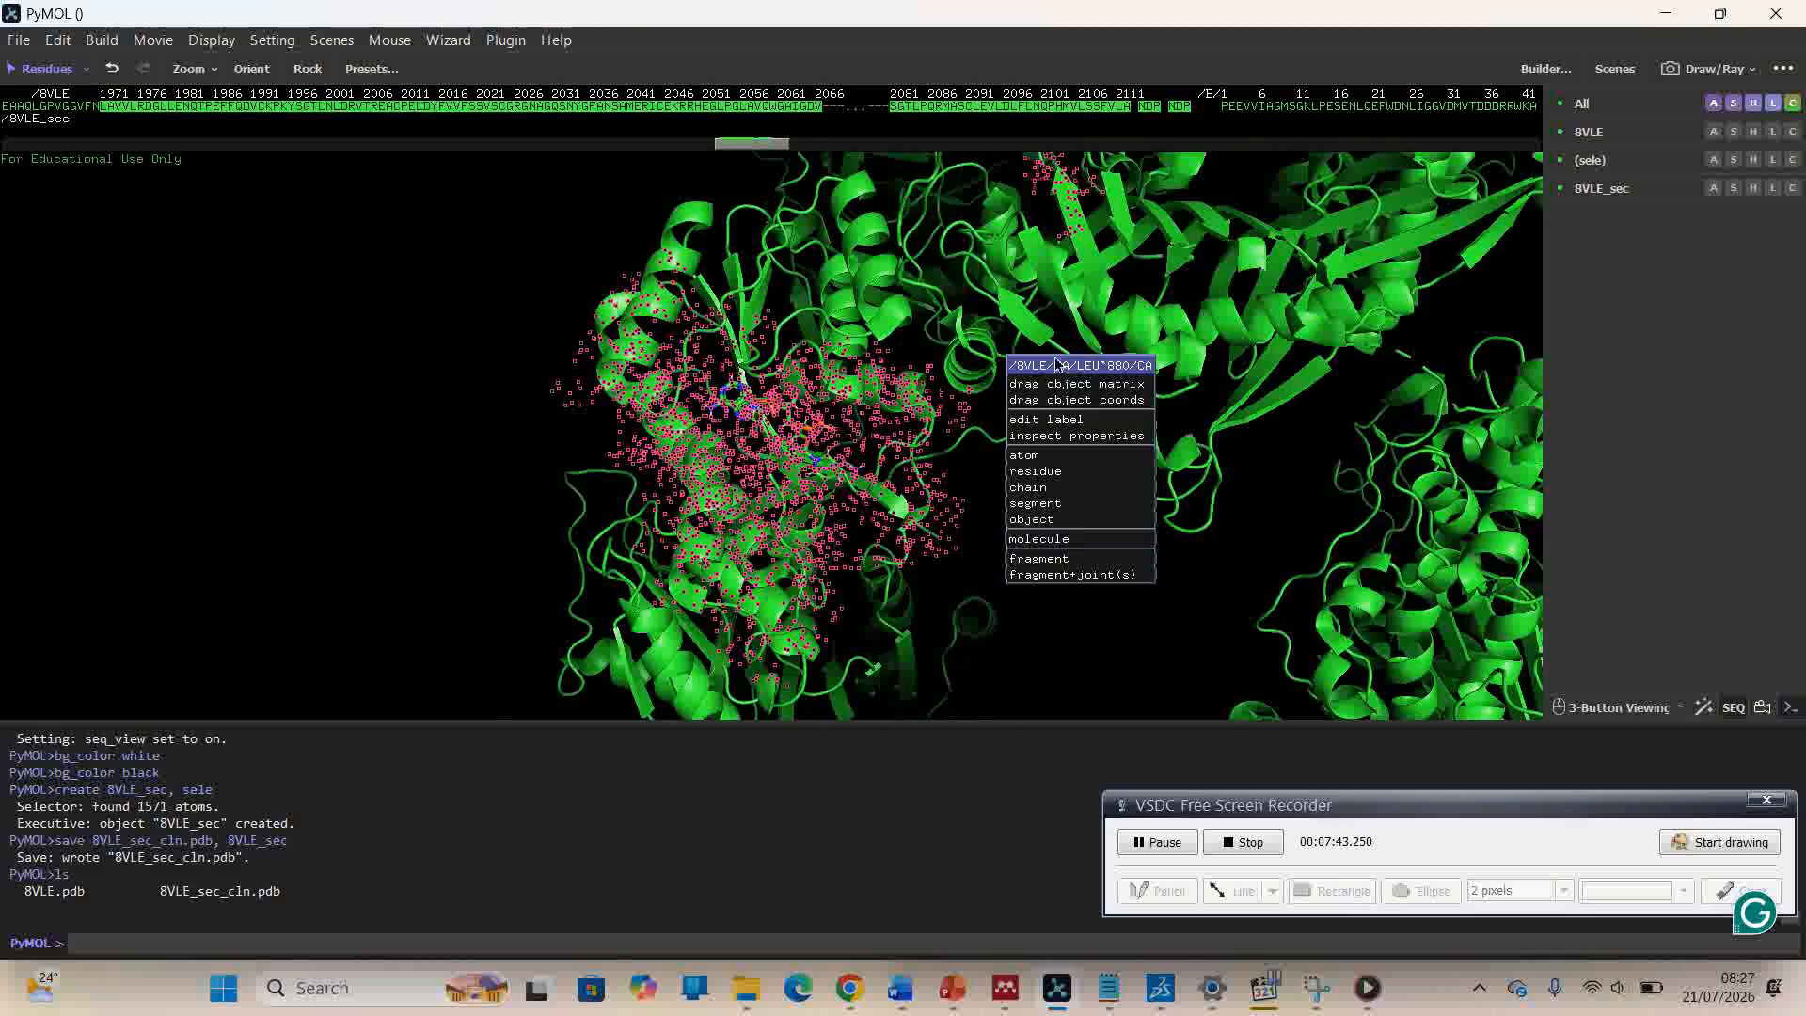
pyautogui.click(438, 372)
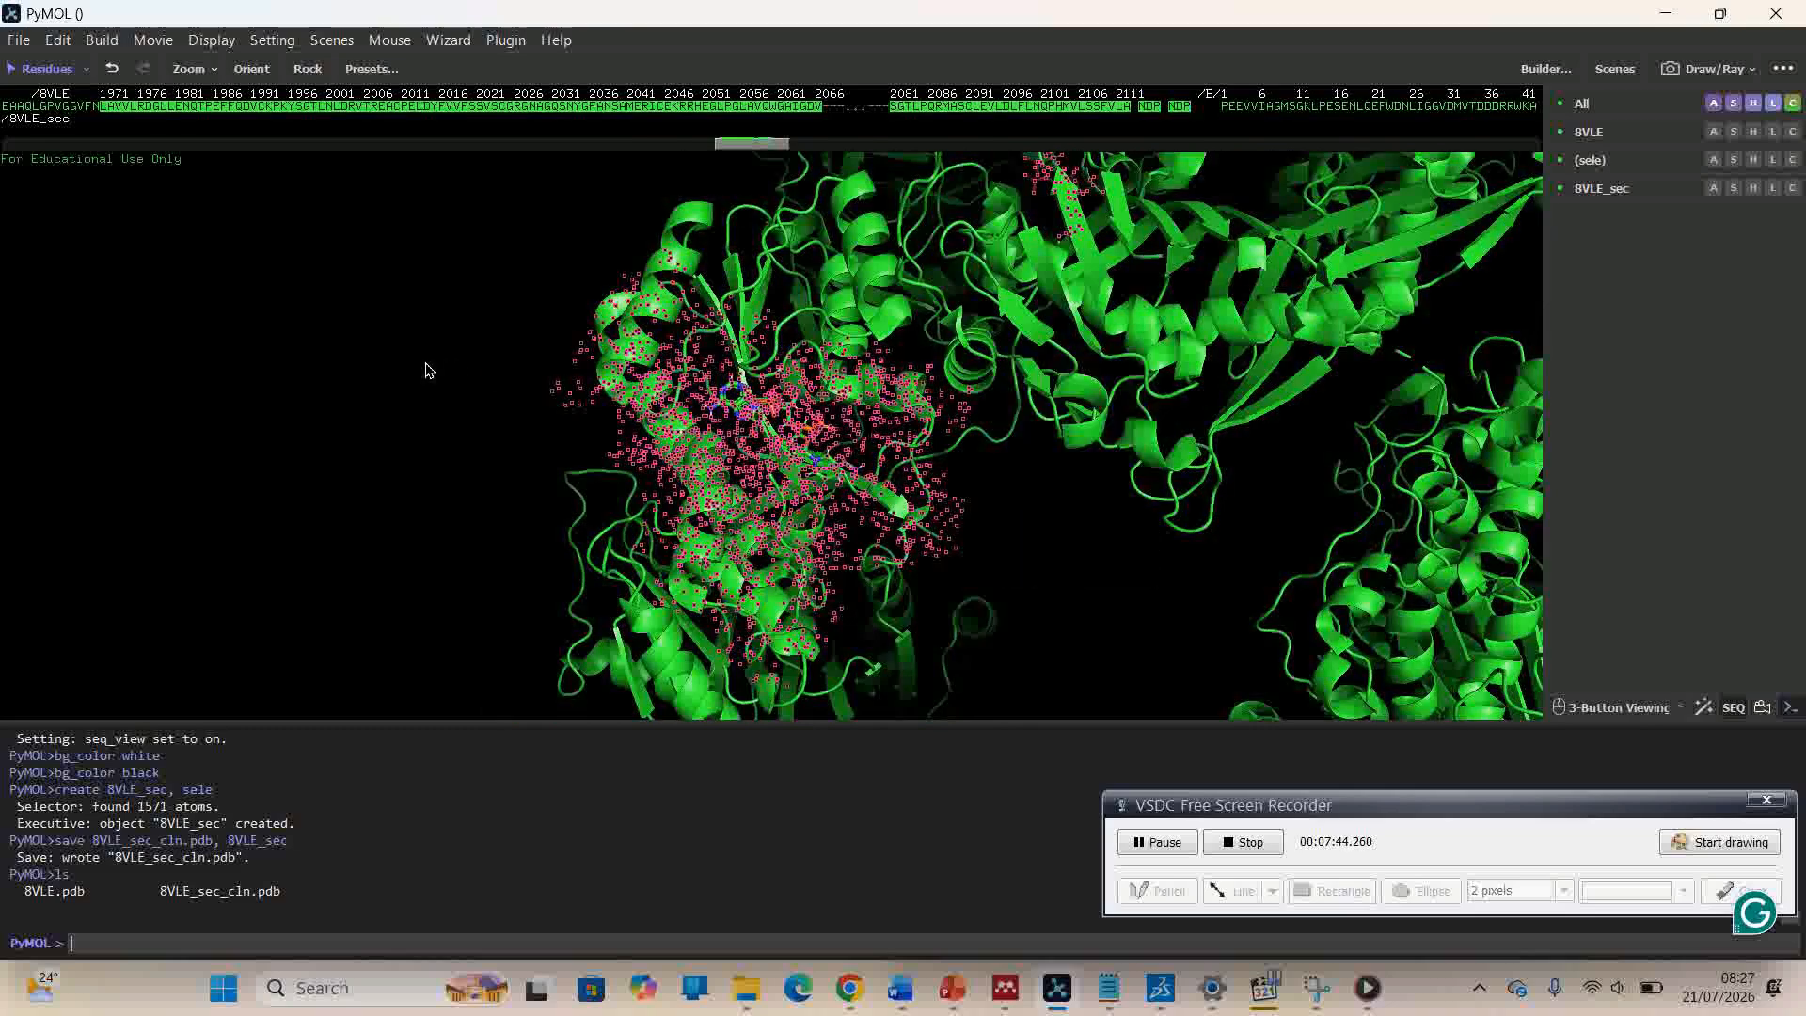
pyautogui.click(1149, 106)
pyautogui.click(1152, 107)
pyautogui.click(1151, 108)
# - Create a new object named 8VLE_sec2 from the current selection, sele
pyautogui.press('Up')
pyautogui.press('Up')
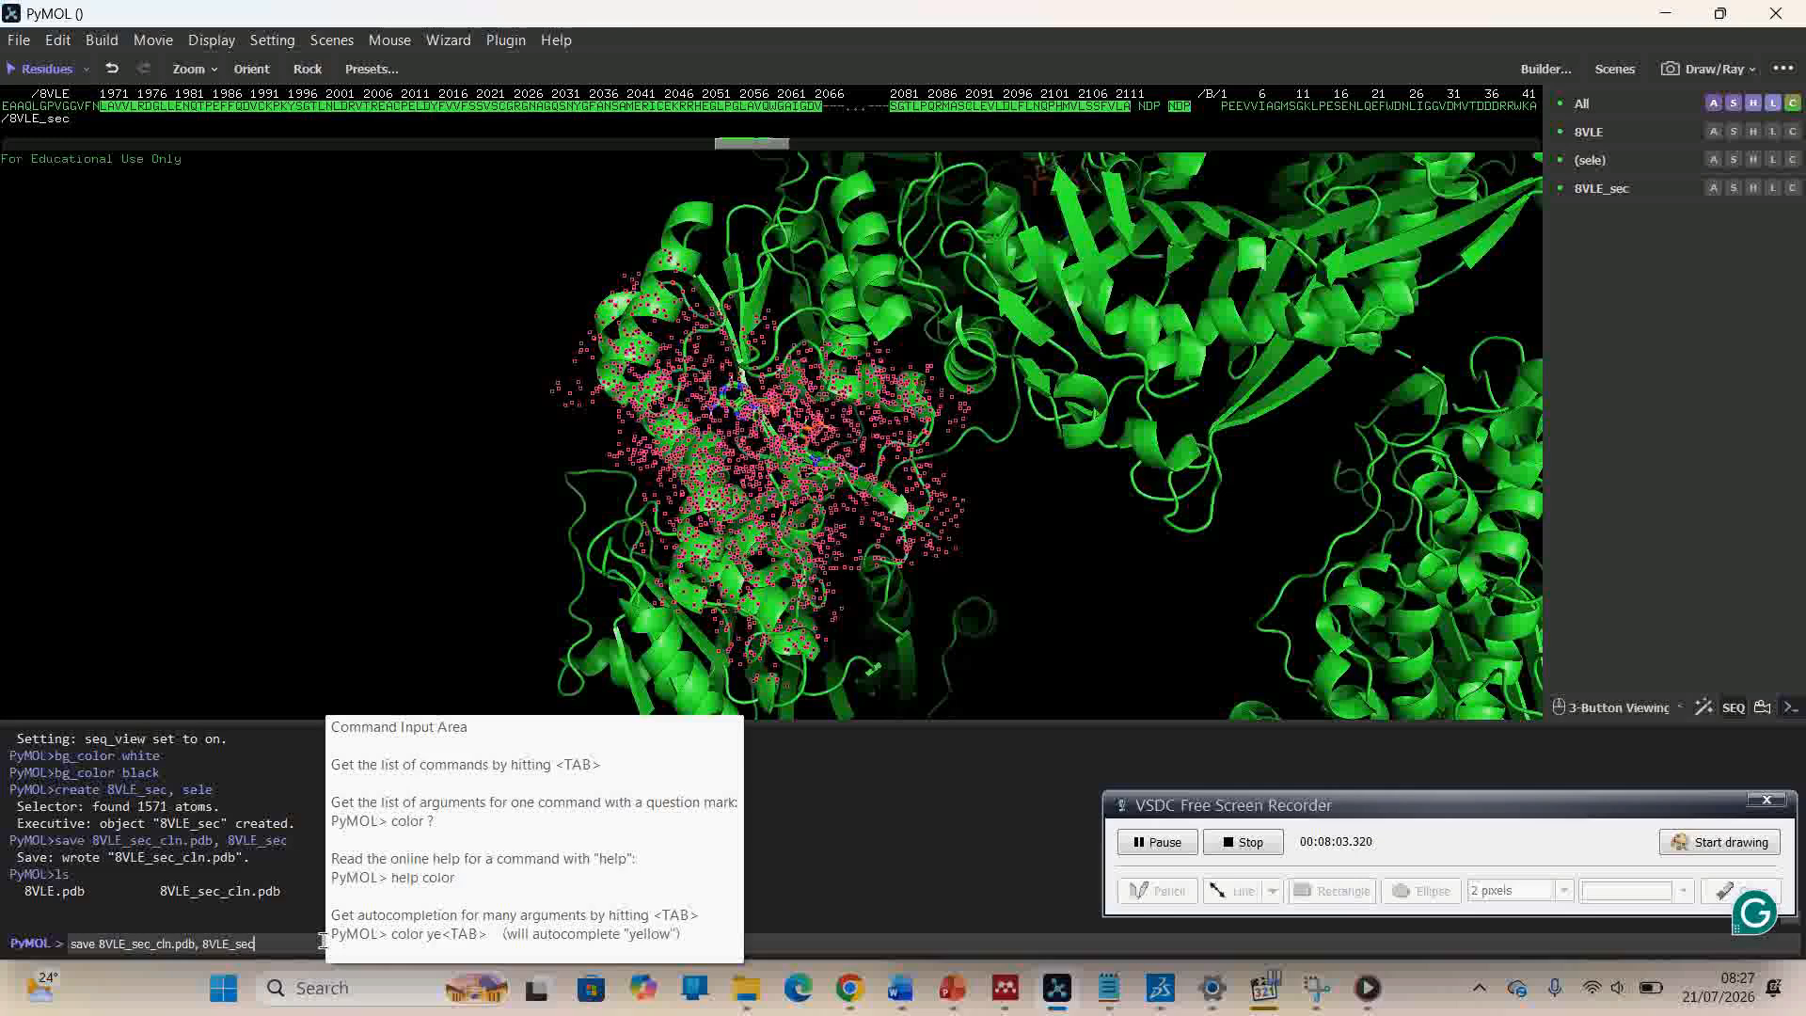
pyautogui.press('Up')
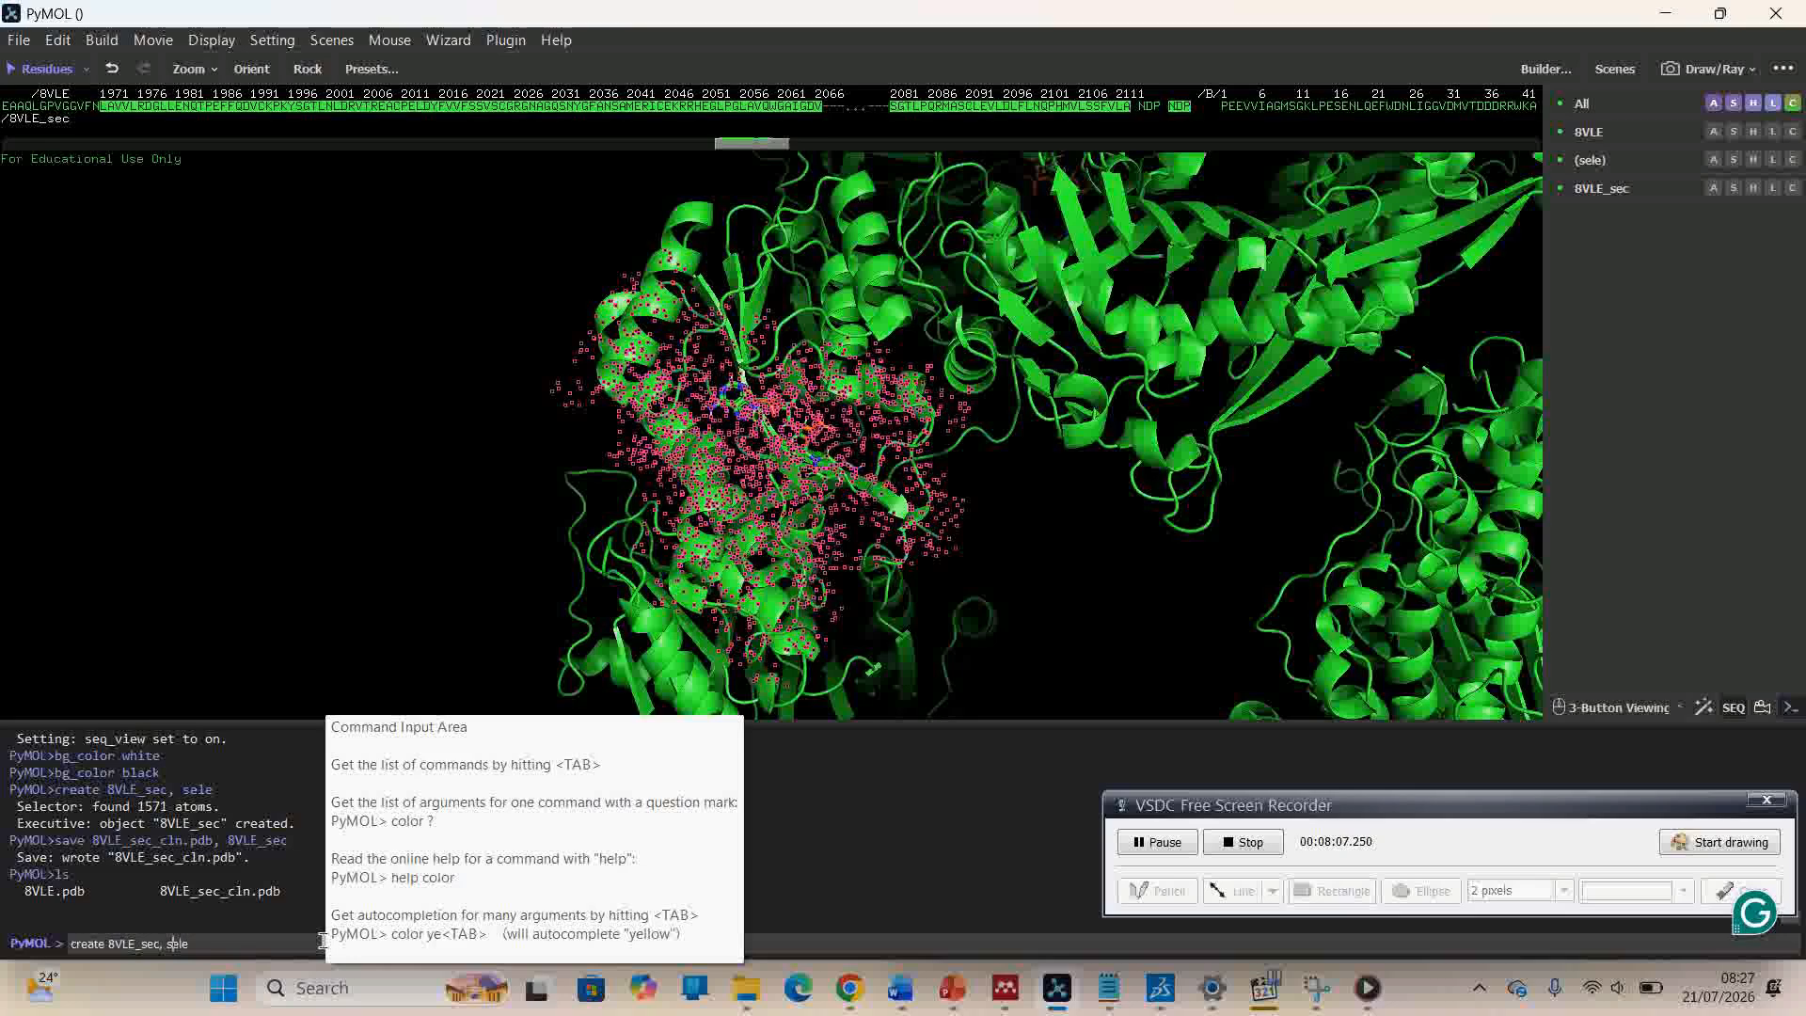
pyautogui.press('Left')
pyautogui.press('Left')
pyautogui.write('2')
pyautogui.press('Return')
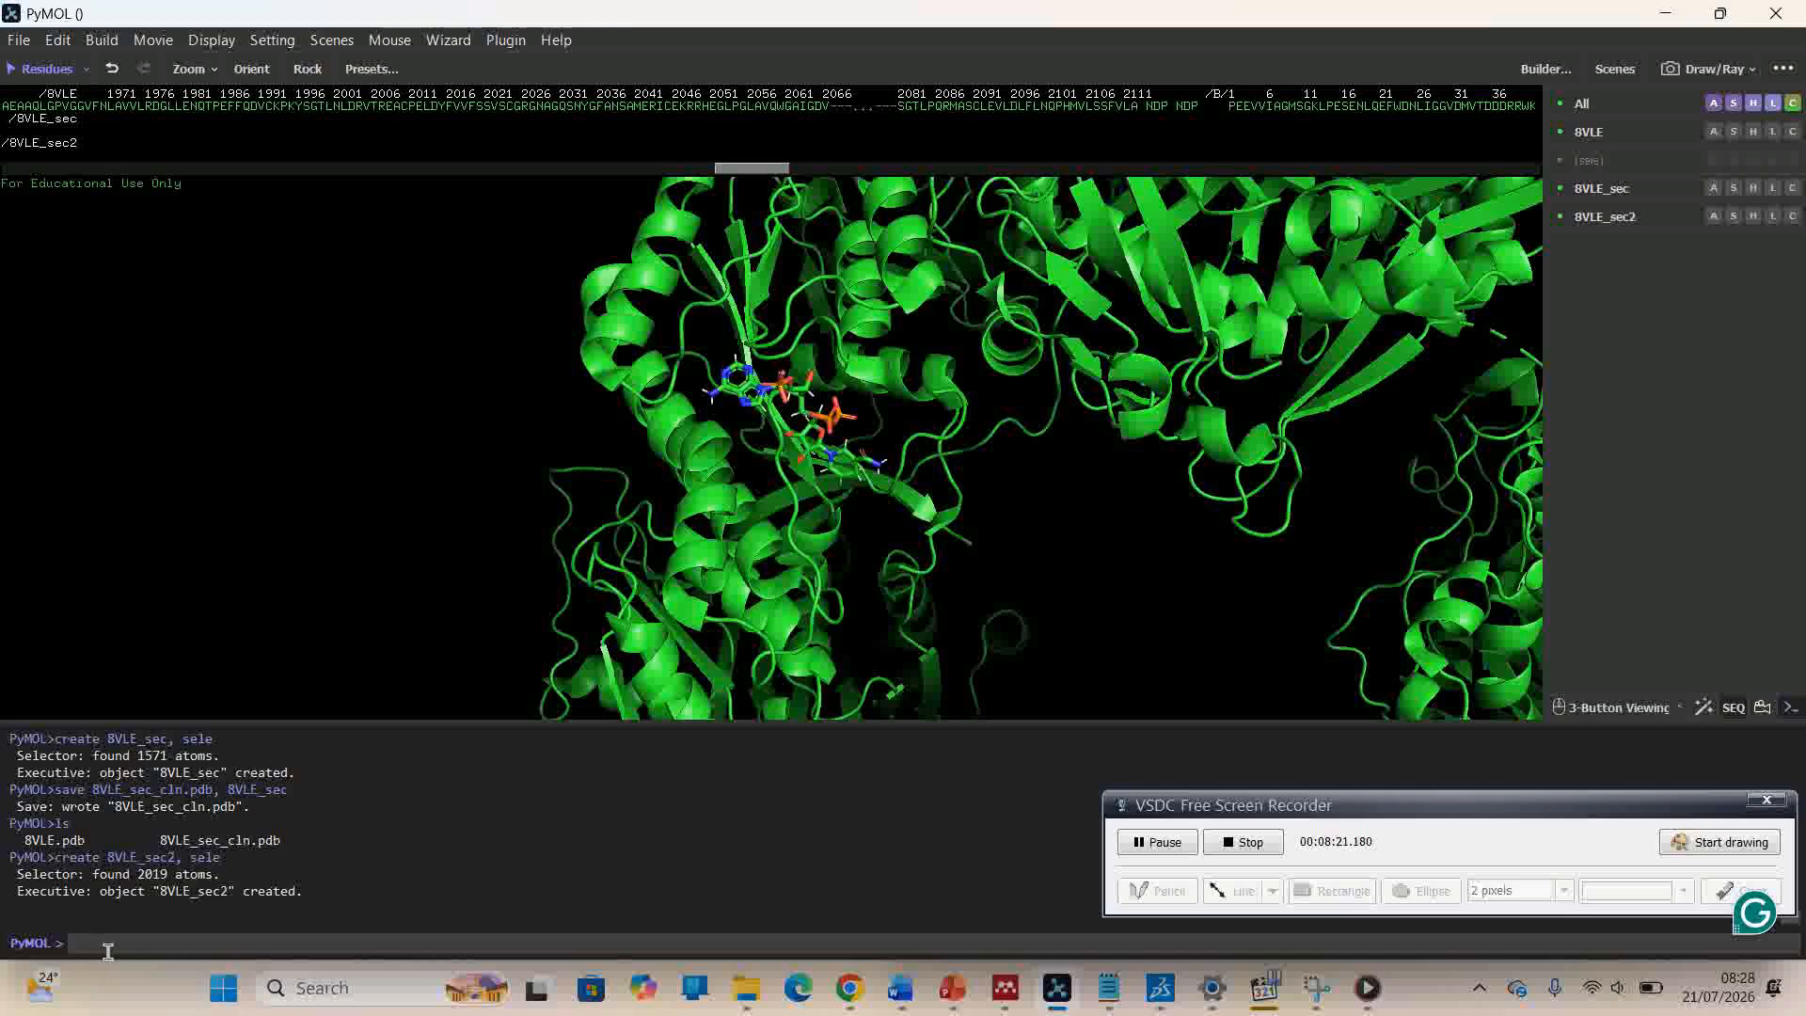
# - Save the 8VLE_sec2 object as 8VLE_sec2_cln.pdb
pyautogui.write('ls')
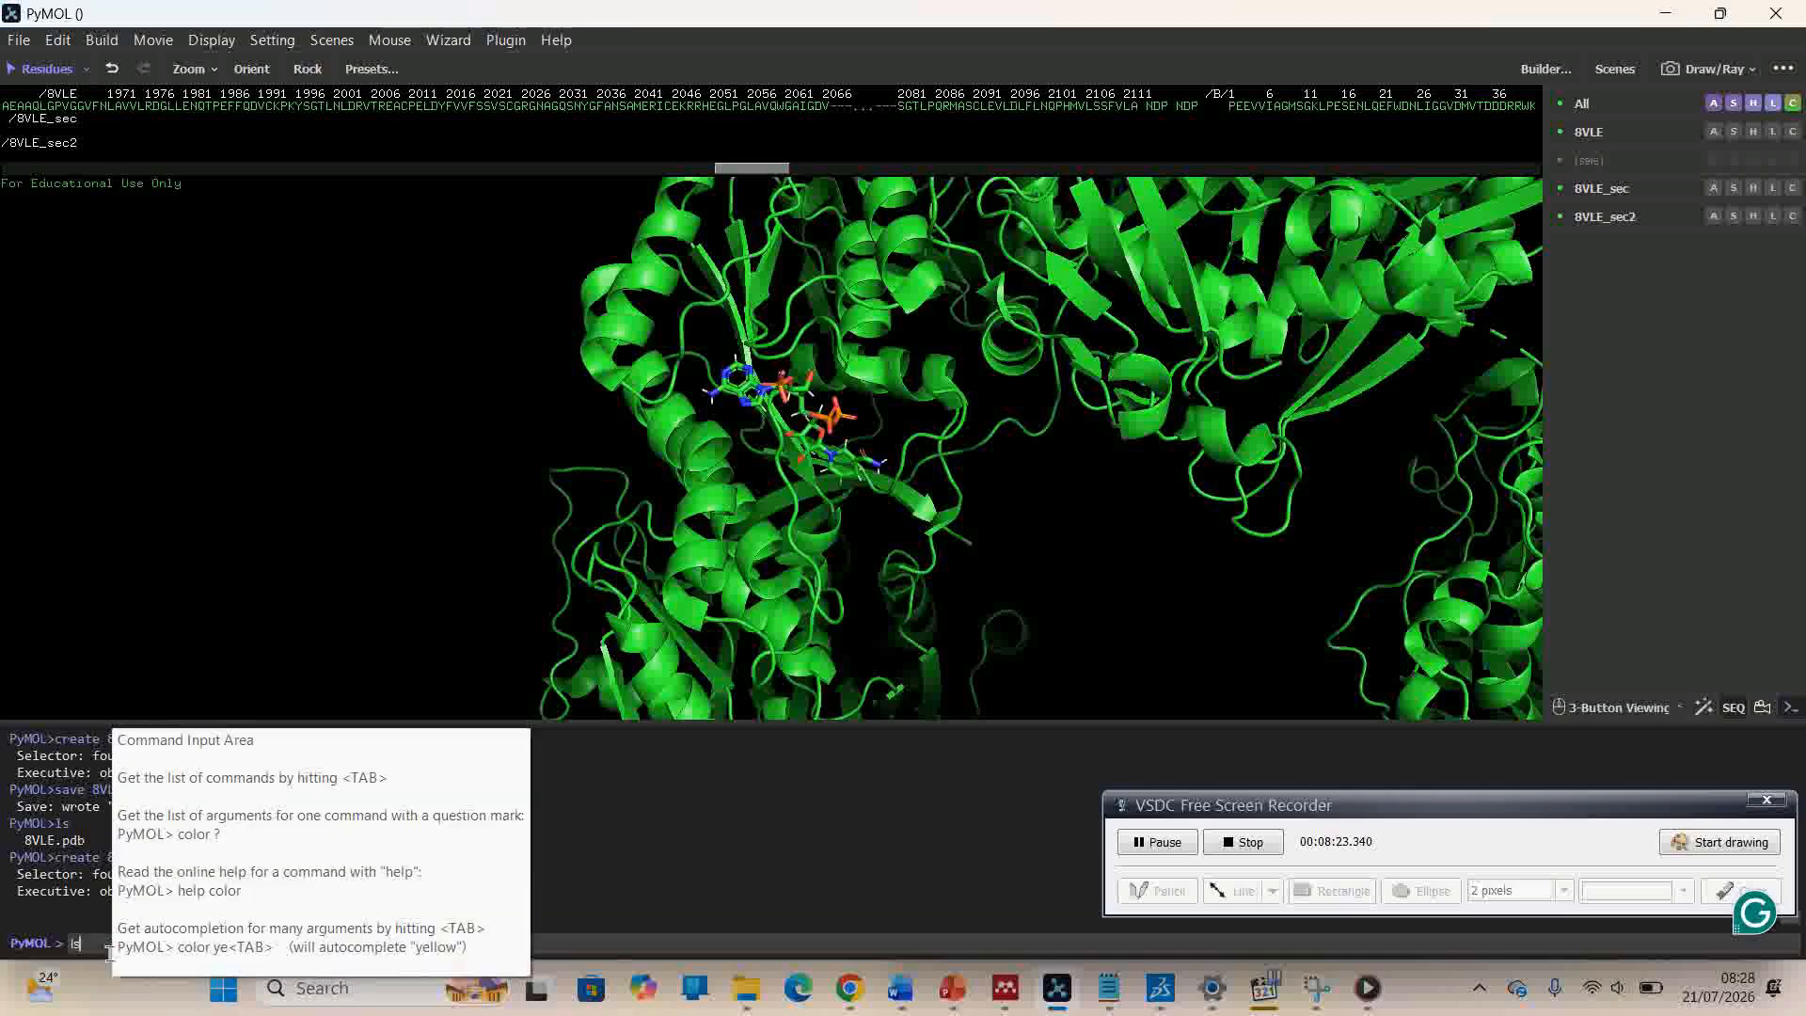
pyautogui.click(244, 525)
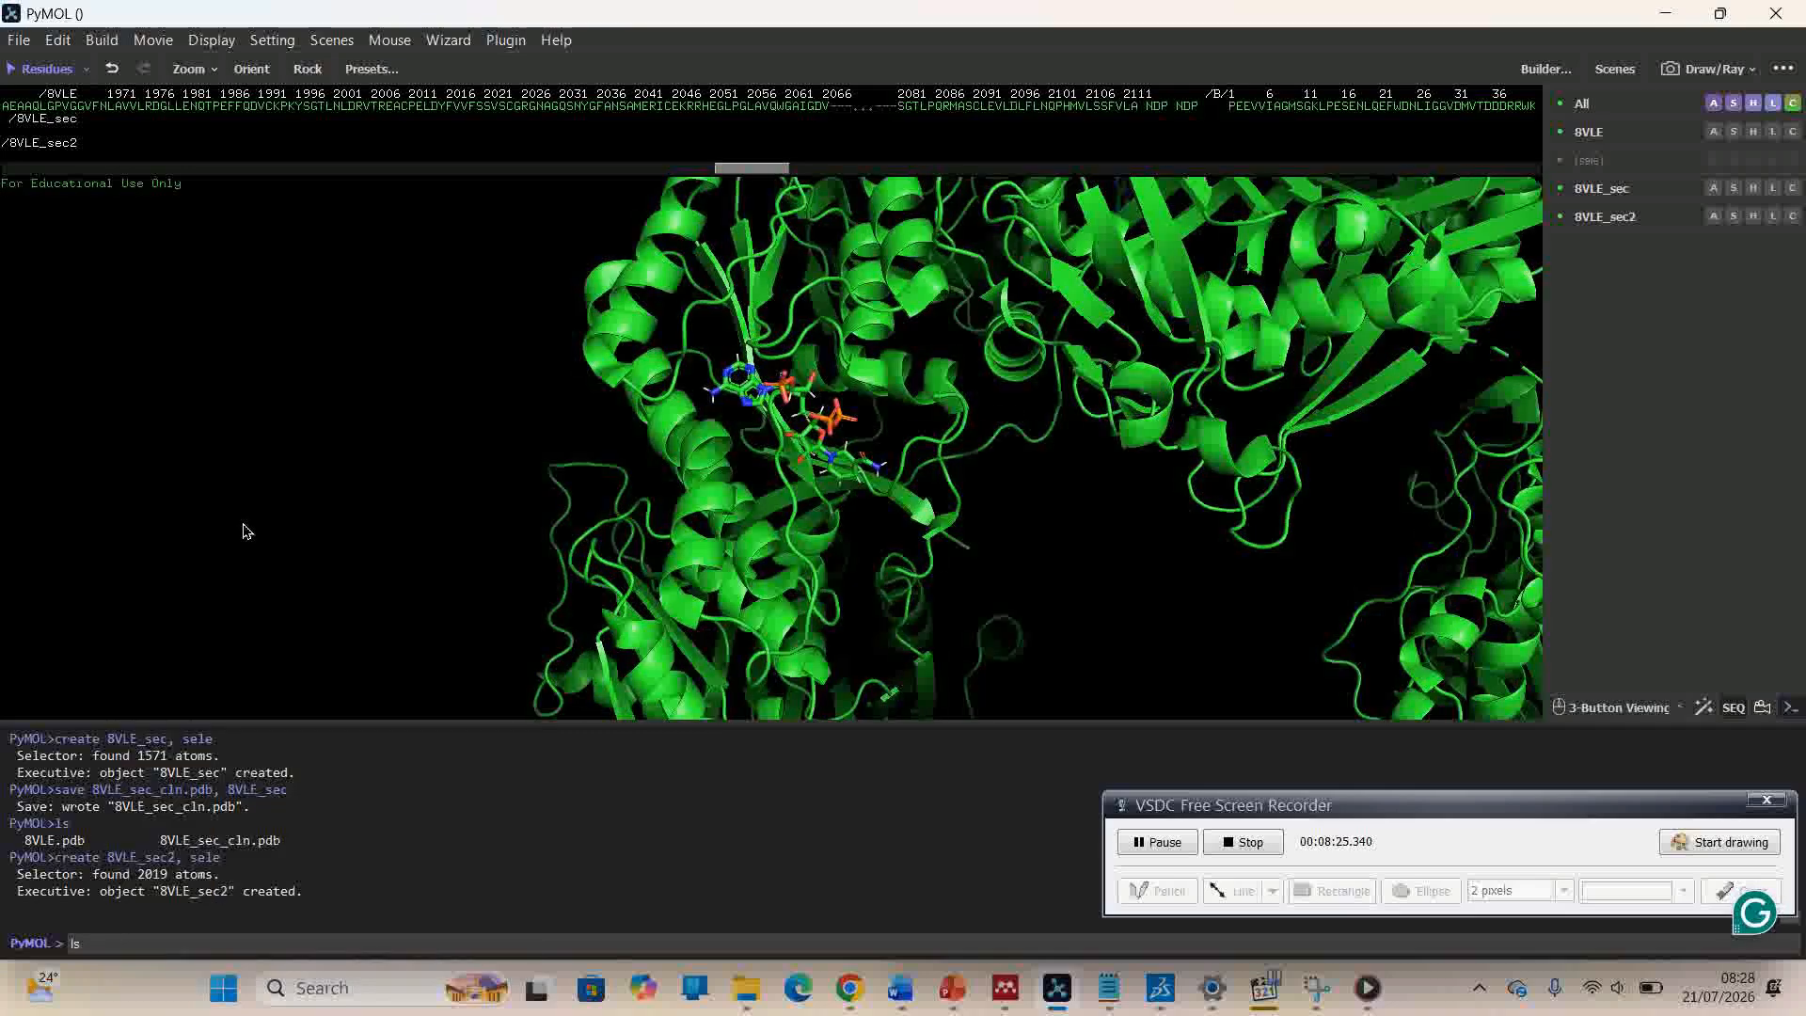
pyautogui.press('Up')
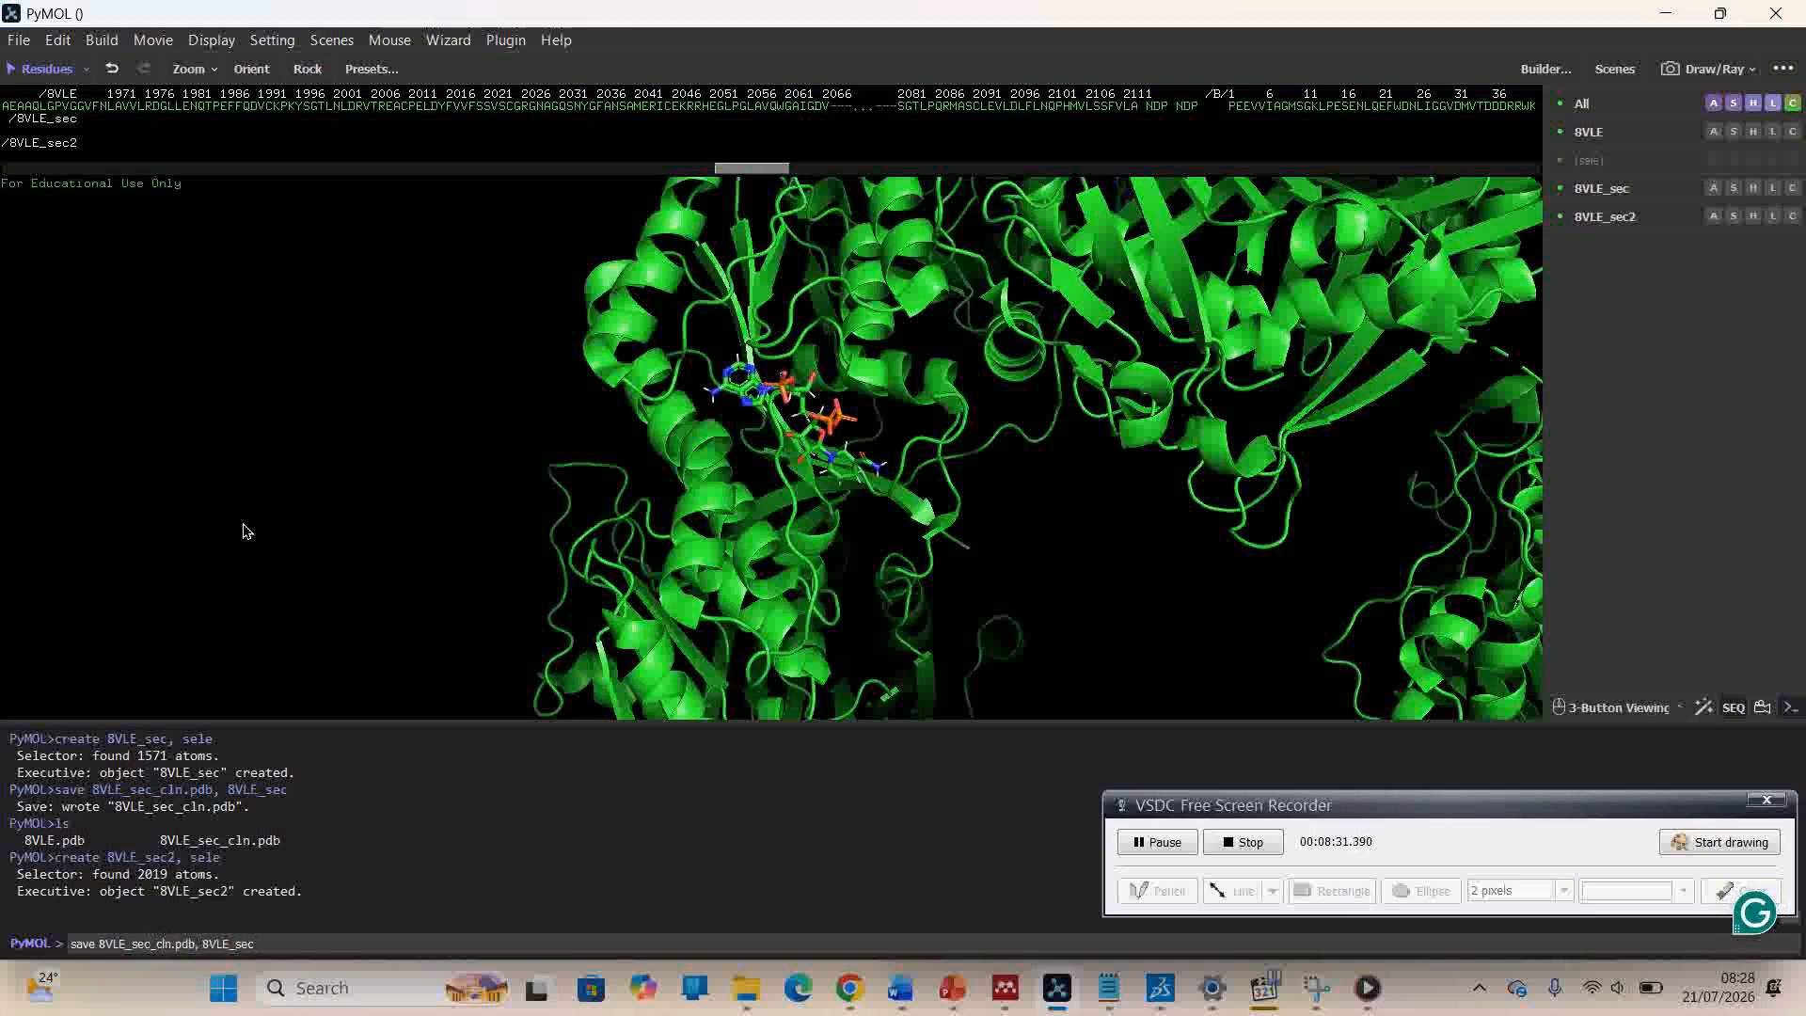
pyautogui.write('2')
pyautogui.press('Right')
pyautogui.press('Right')
pyautogui.press('Right')
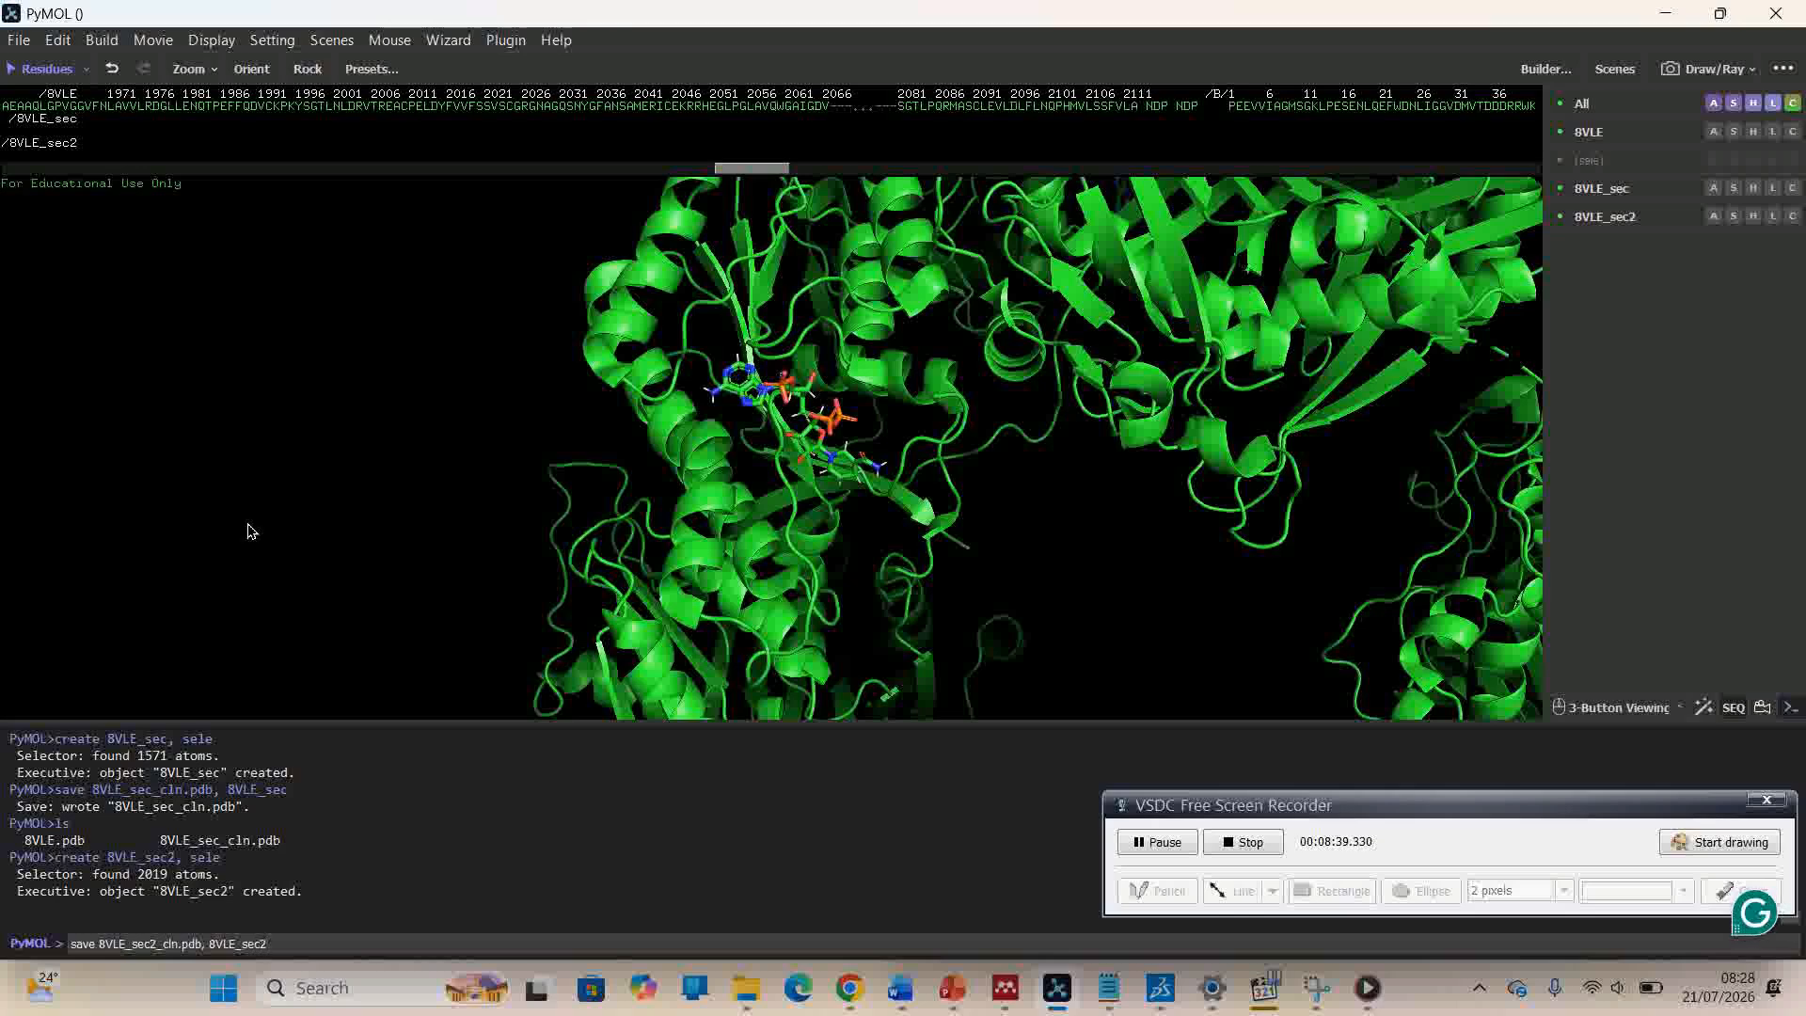
pyautogui.press('Return')
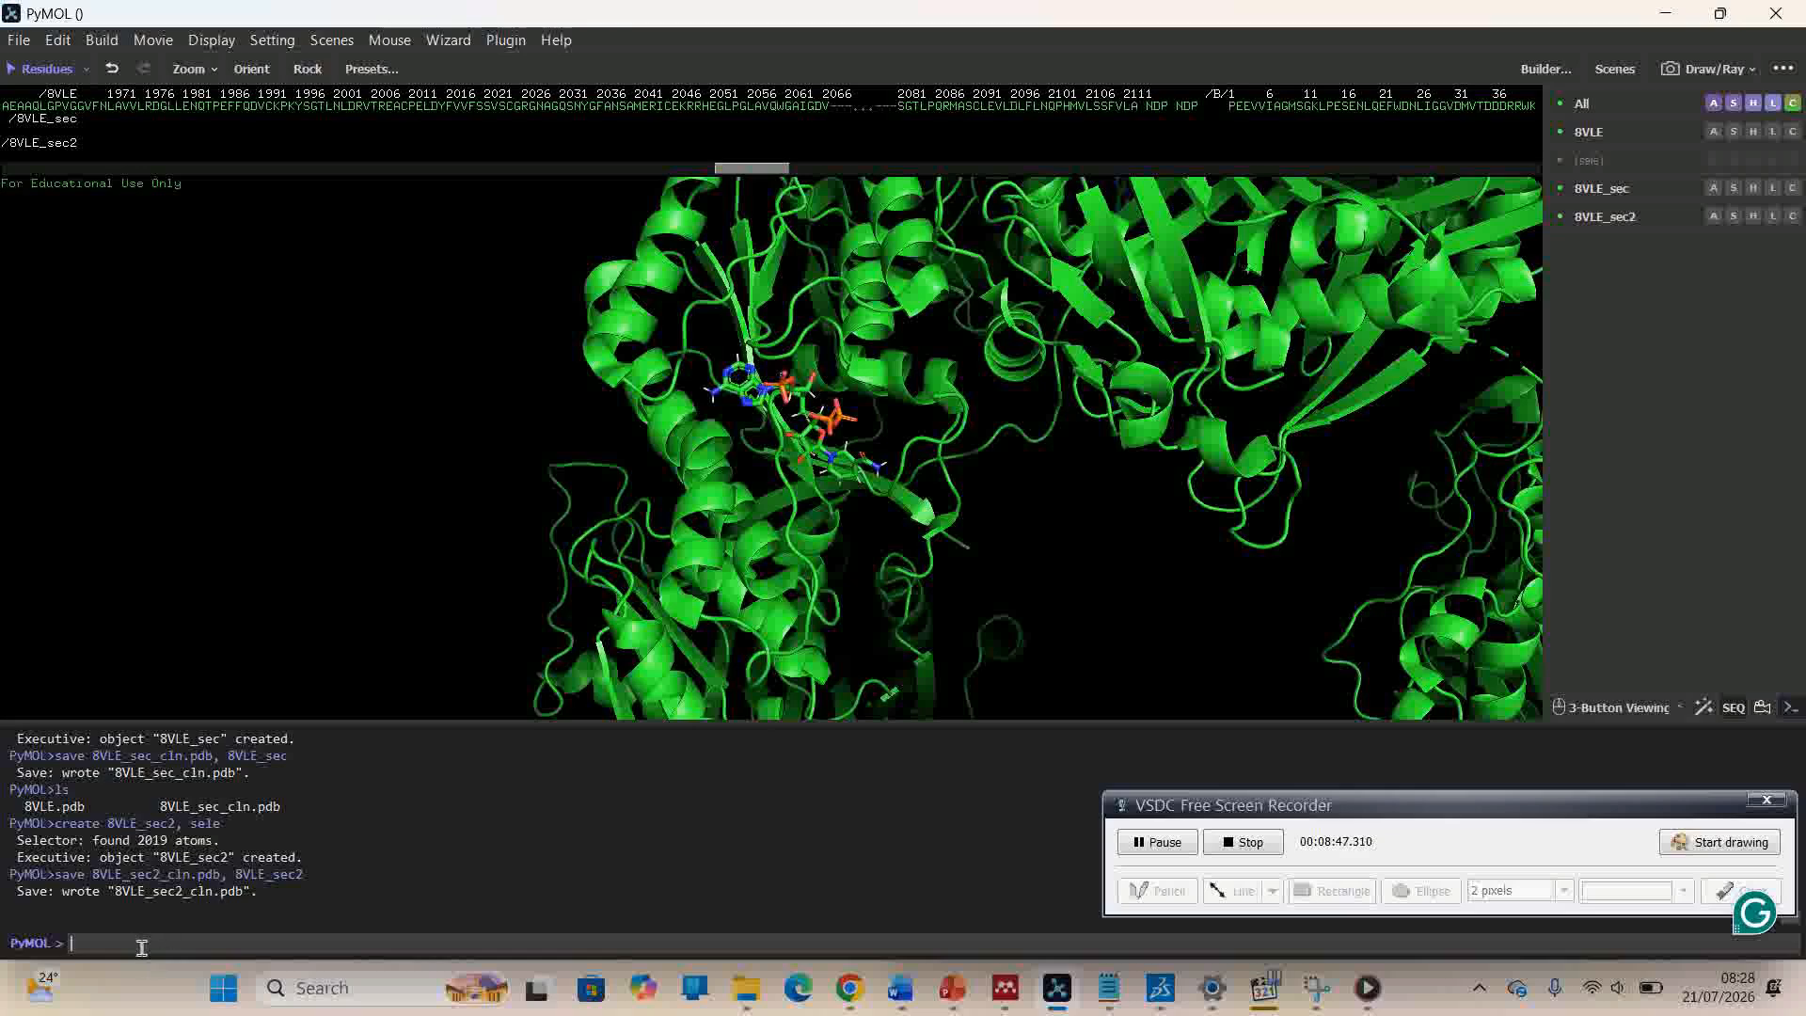
# - List the working directory's files again and switch to the Training folder in File Explorer
pyautogui.press('Return')
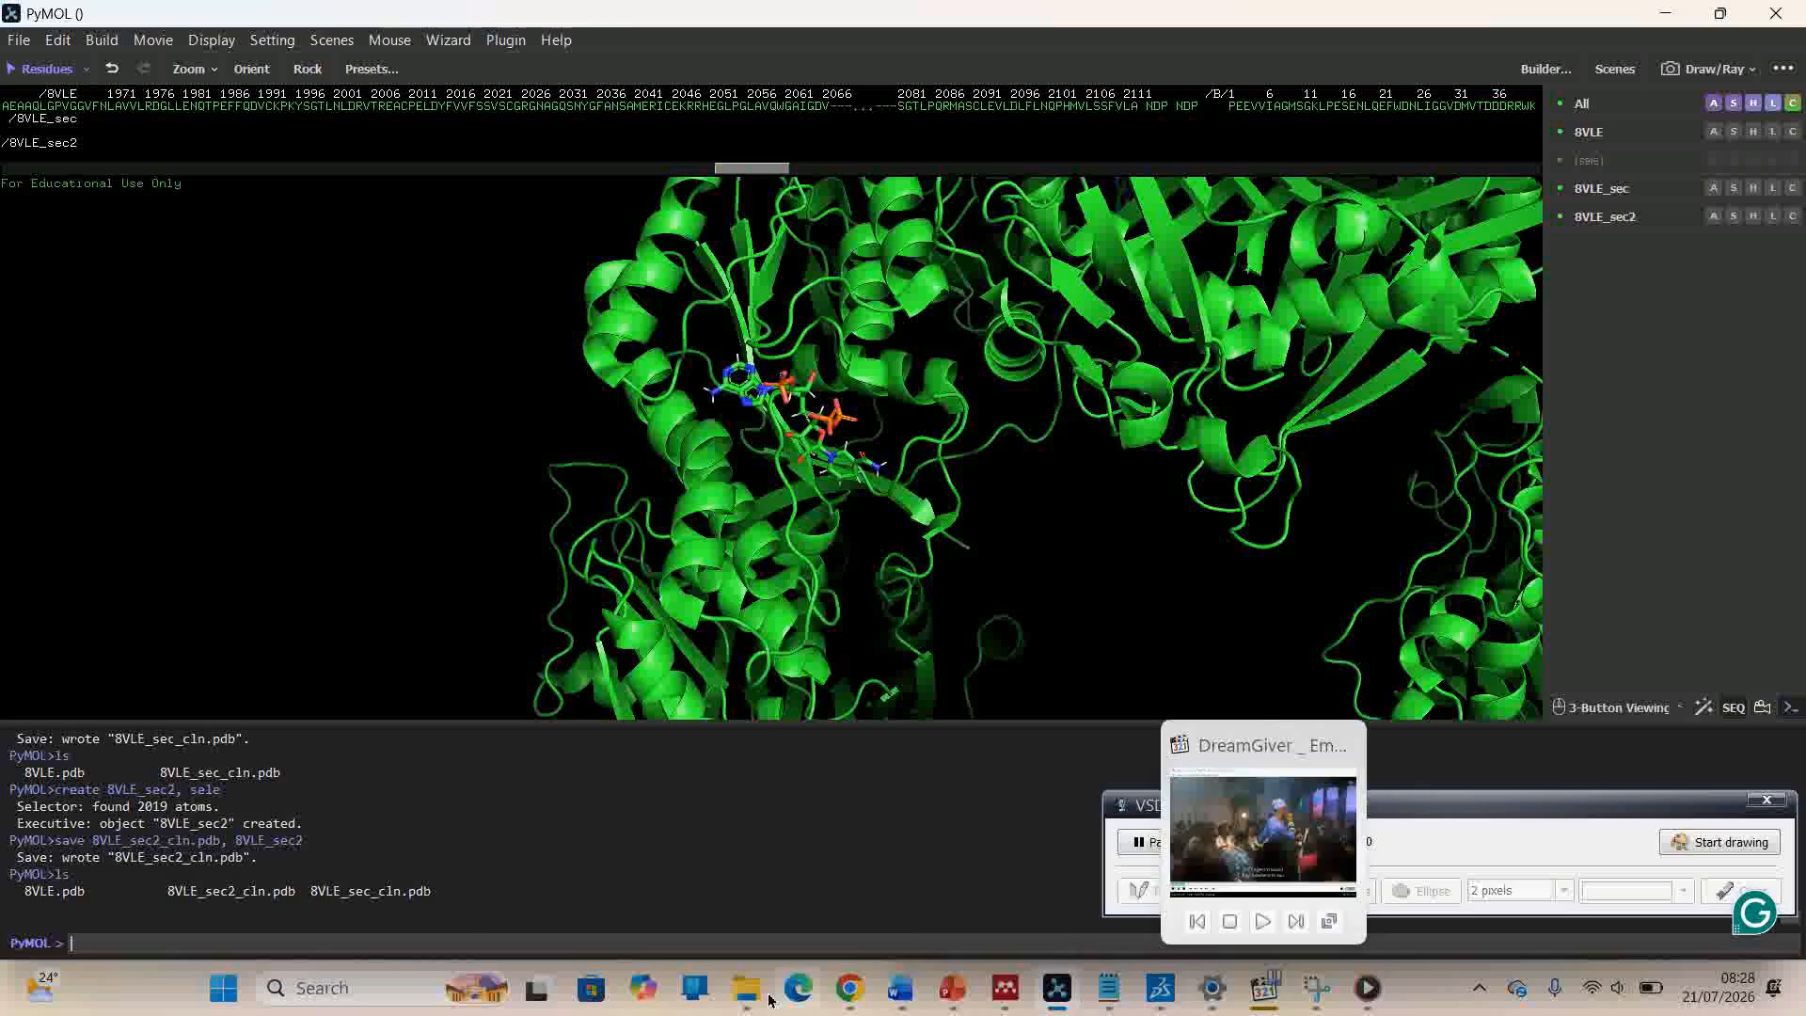
pyautogui.moveTo(746, 987)
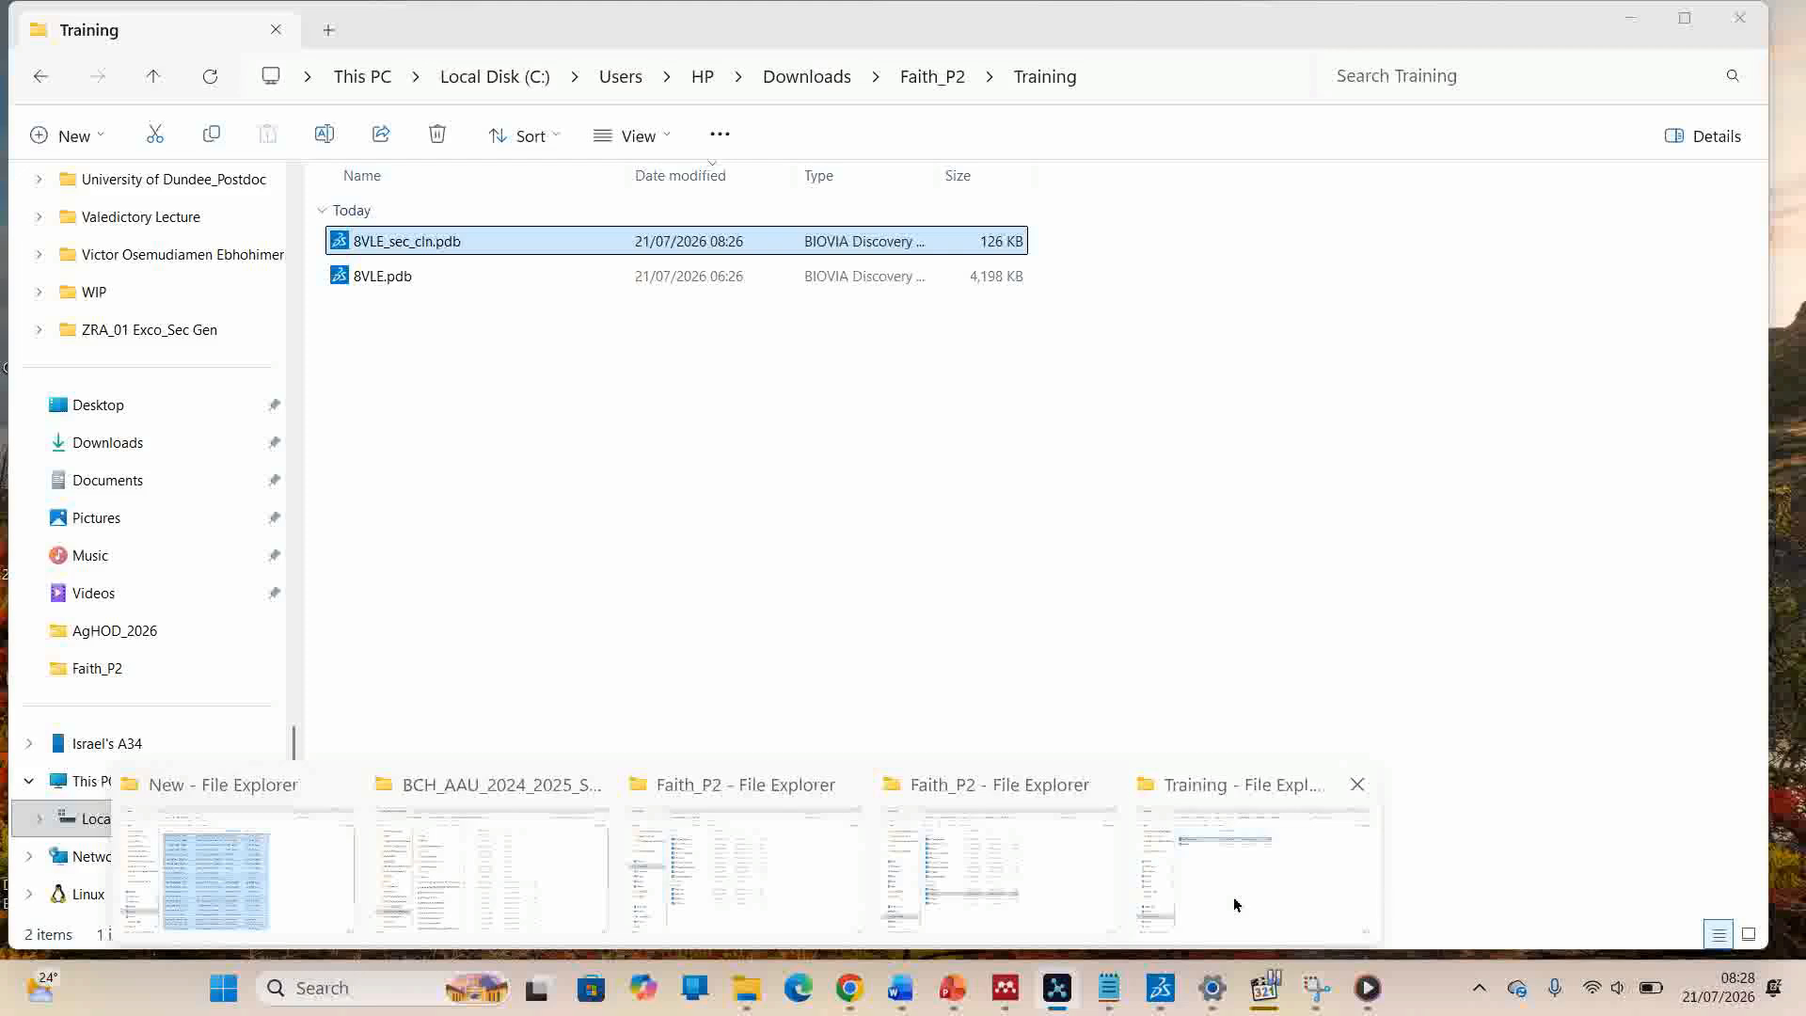
pyautogui.click(1235, 904)
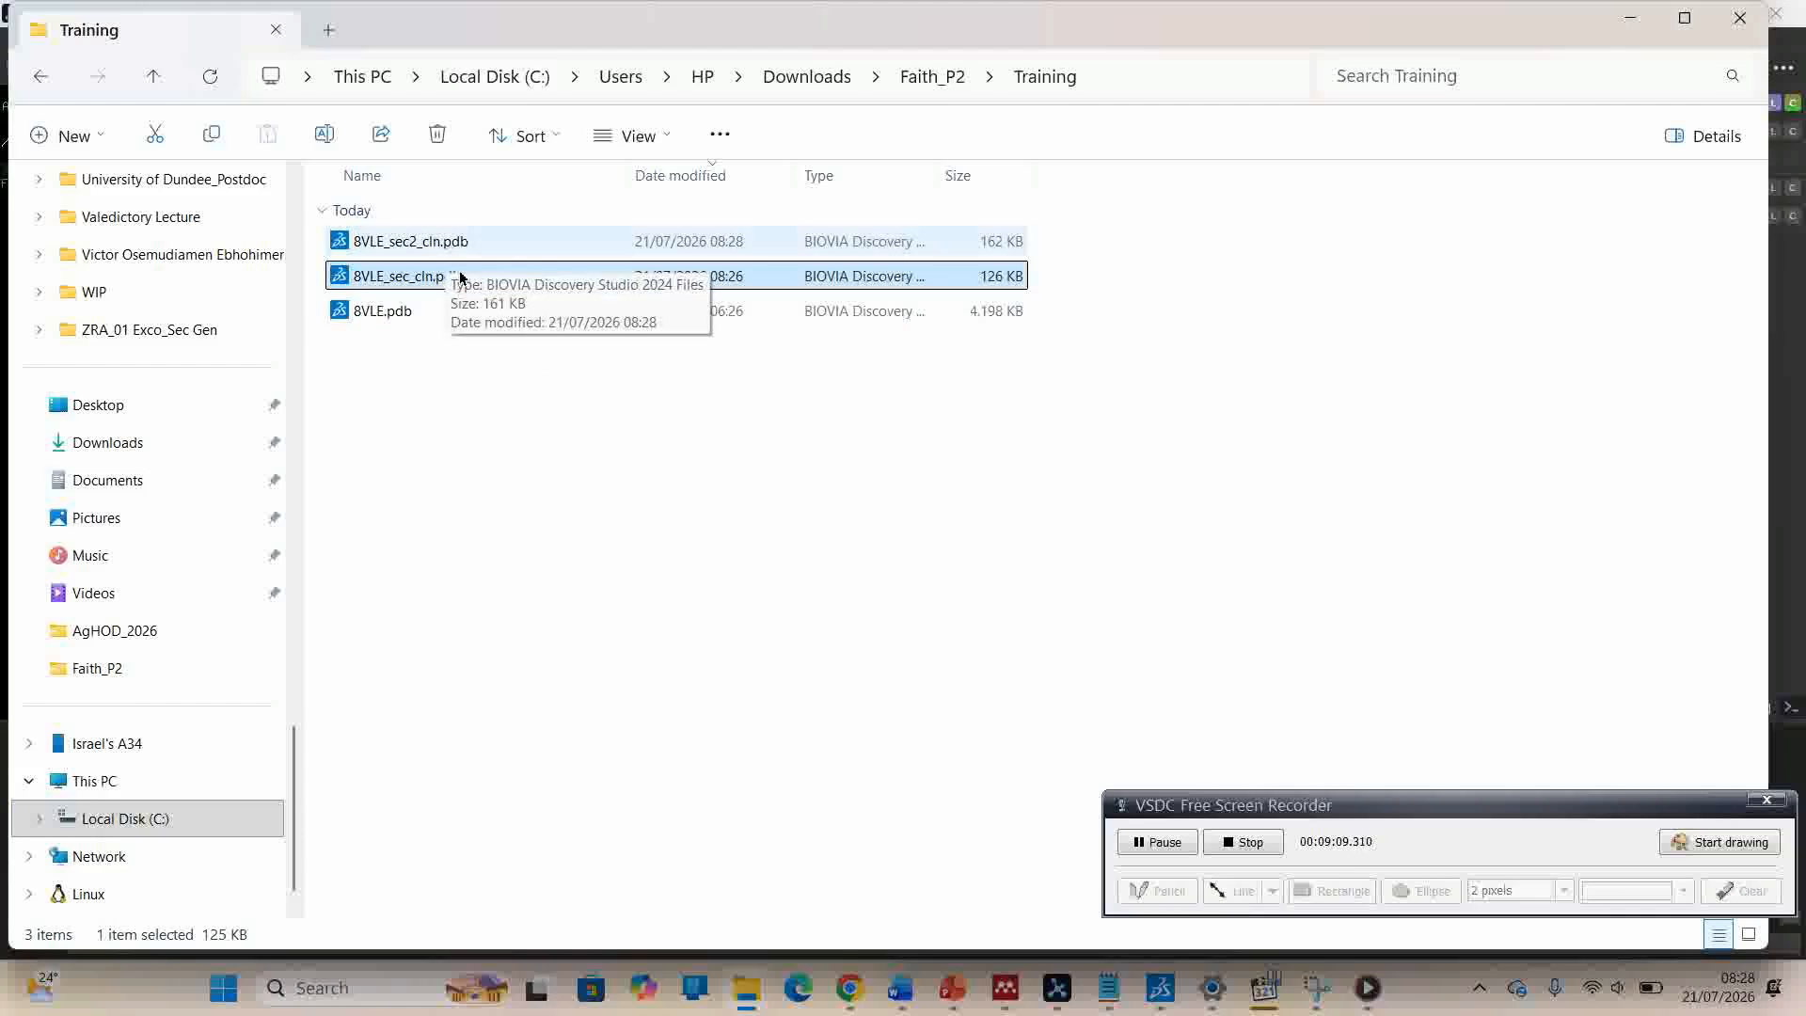
# - Open 8VLE_sec2_cln.pdb in Discovery Studio Visualizer and rotate the structure to inspect the extracted section with its ligand
pyautogui.doubleClick(445, 246)
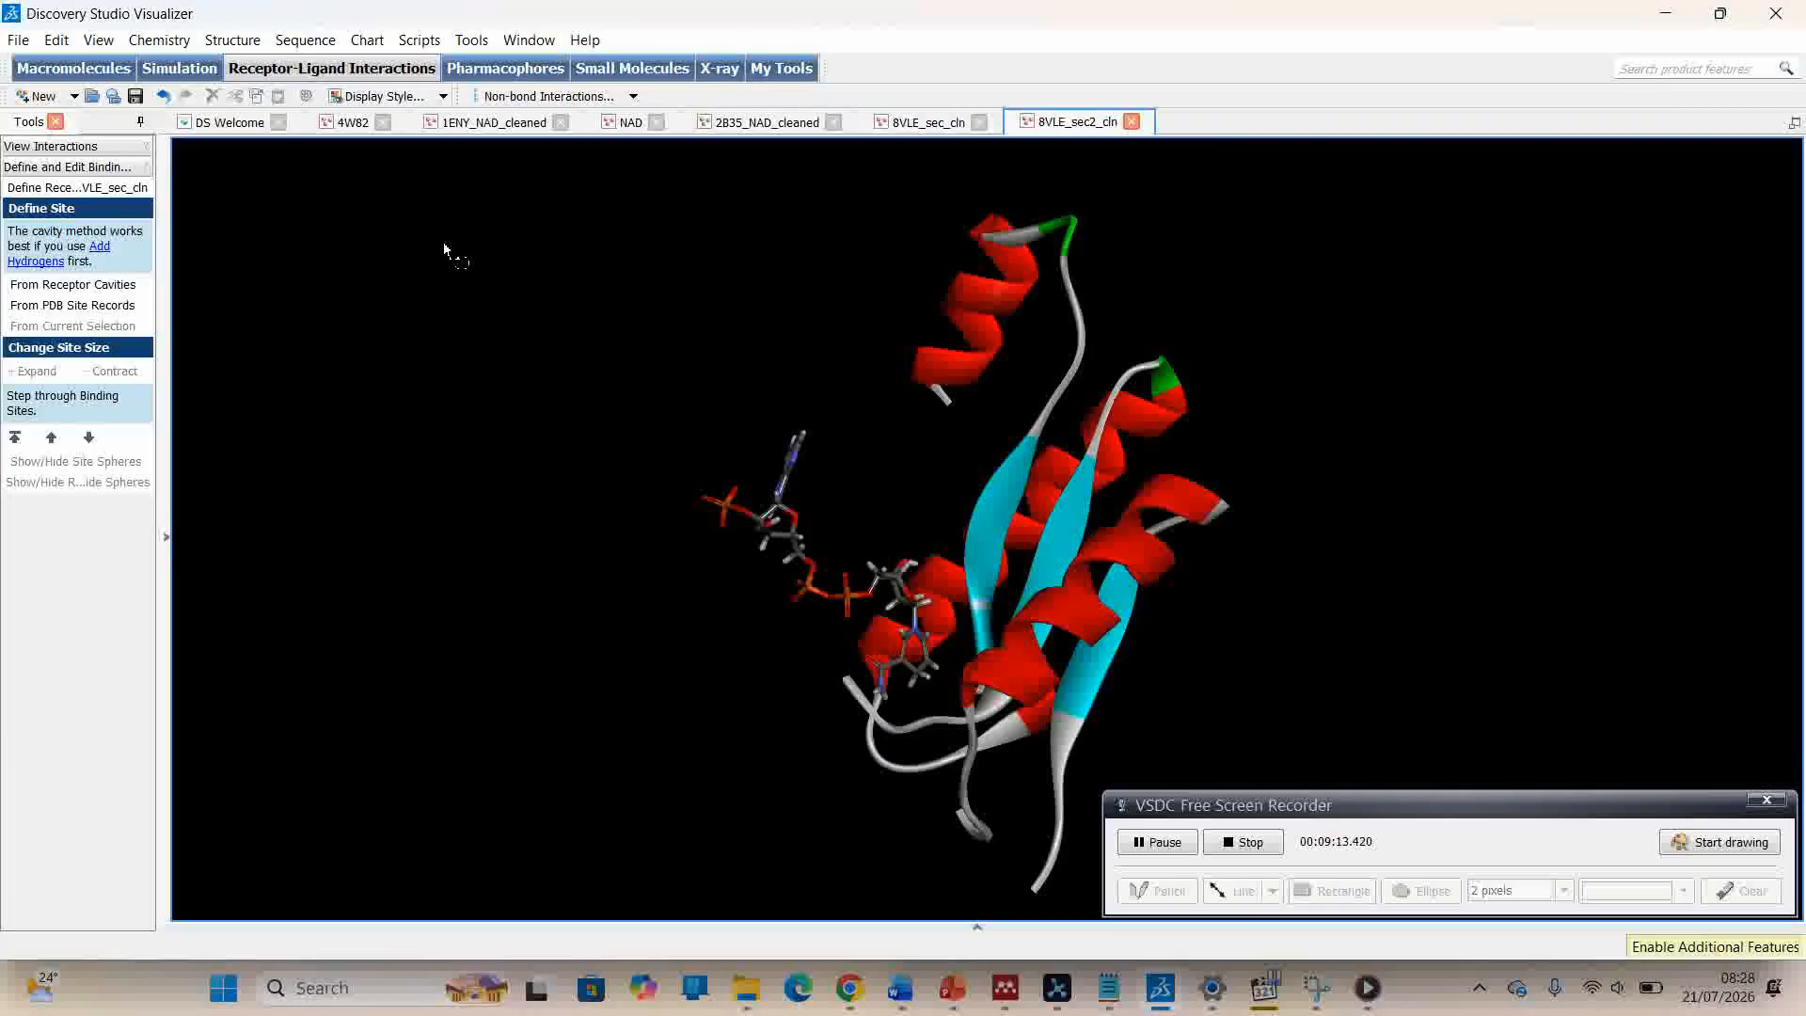
pyautogui.moveTo(995, 544); pyautogui.dragTo(950, 527)
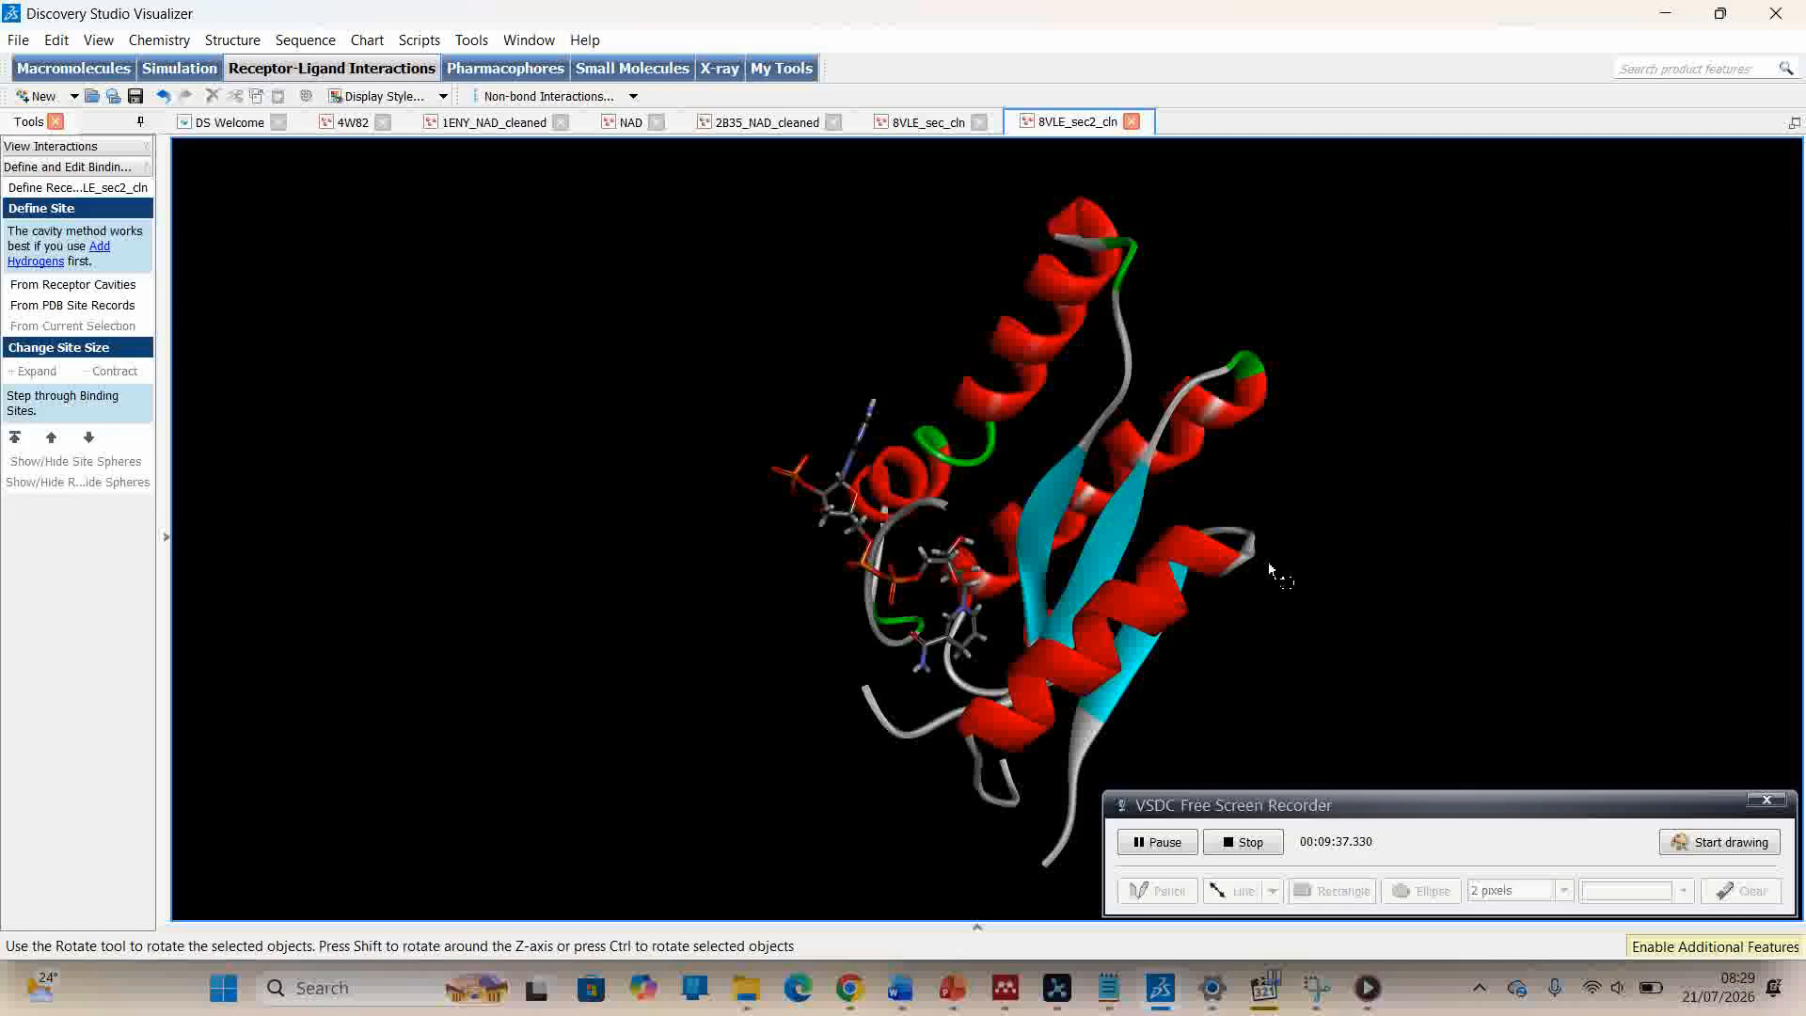
pyautogui.click(1252, 845)
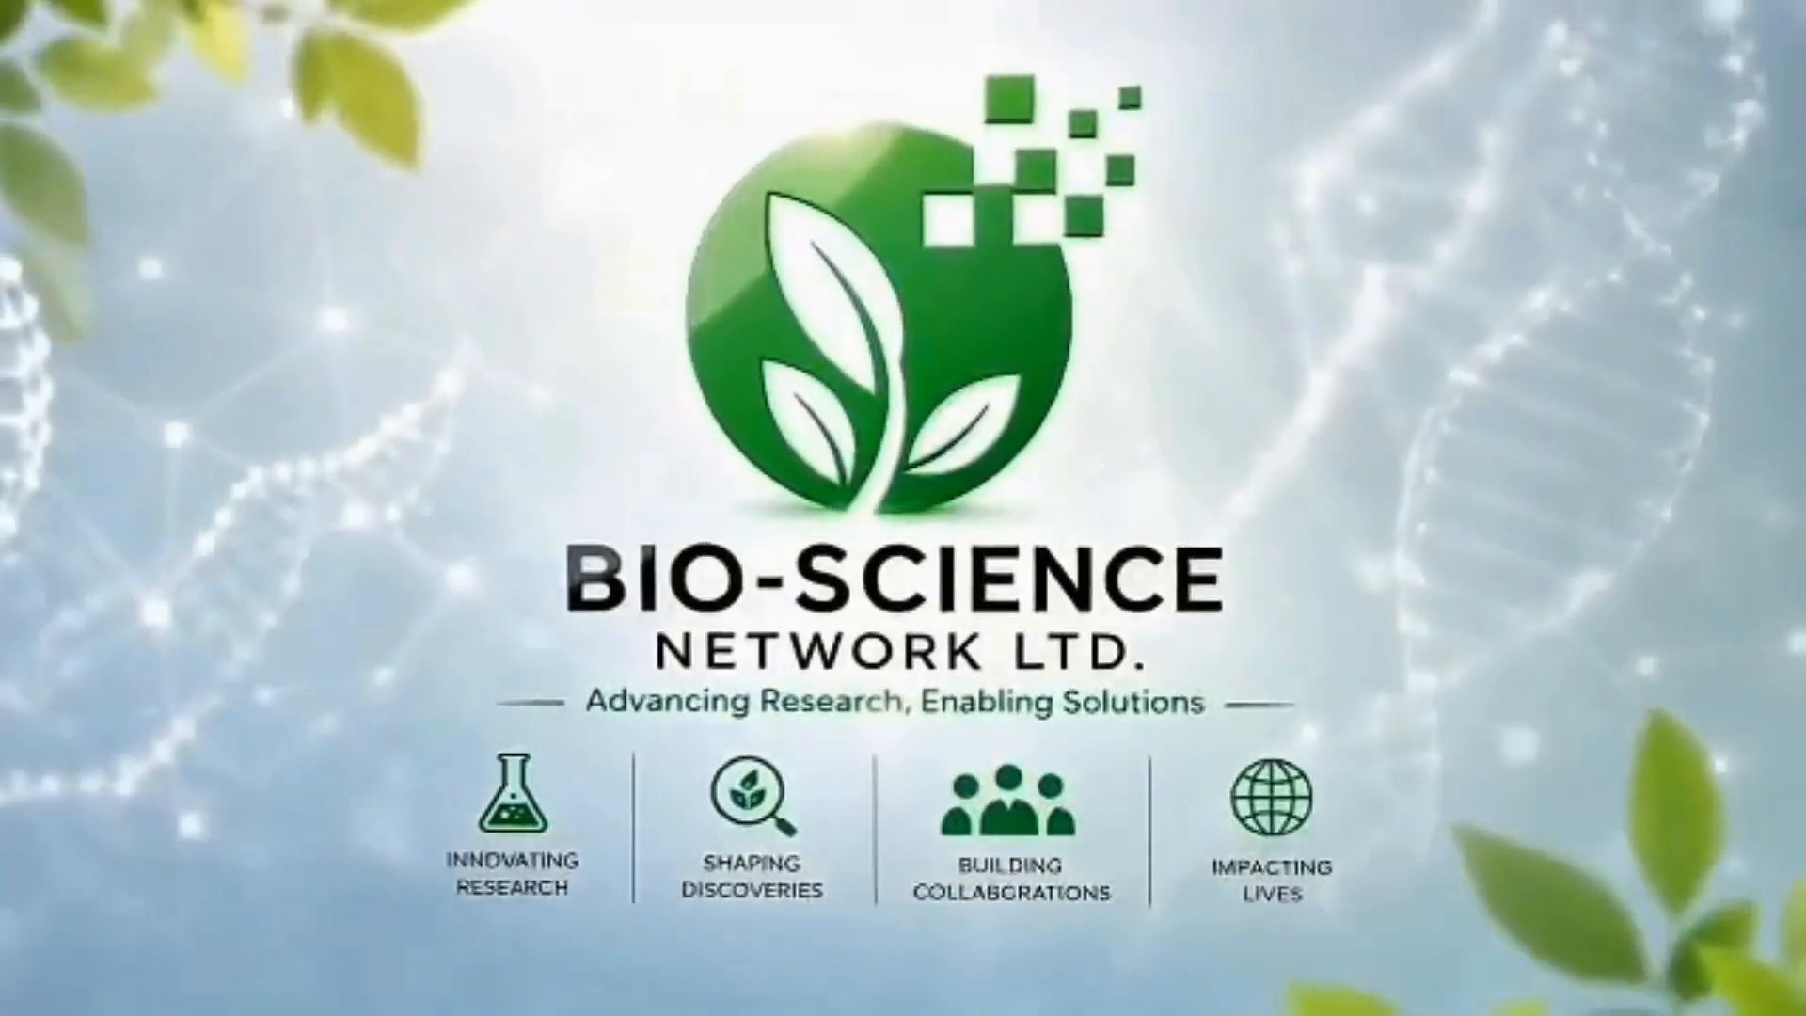